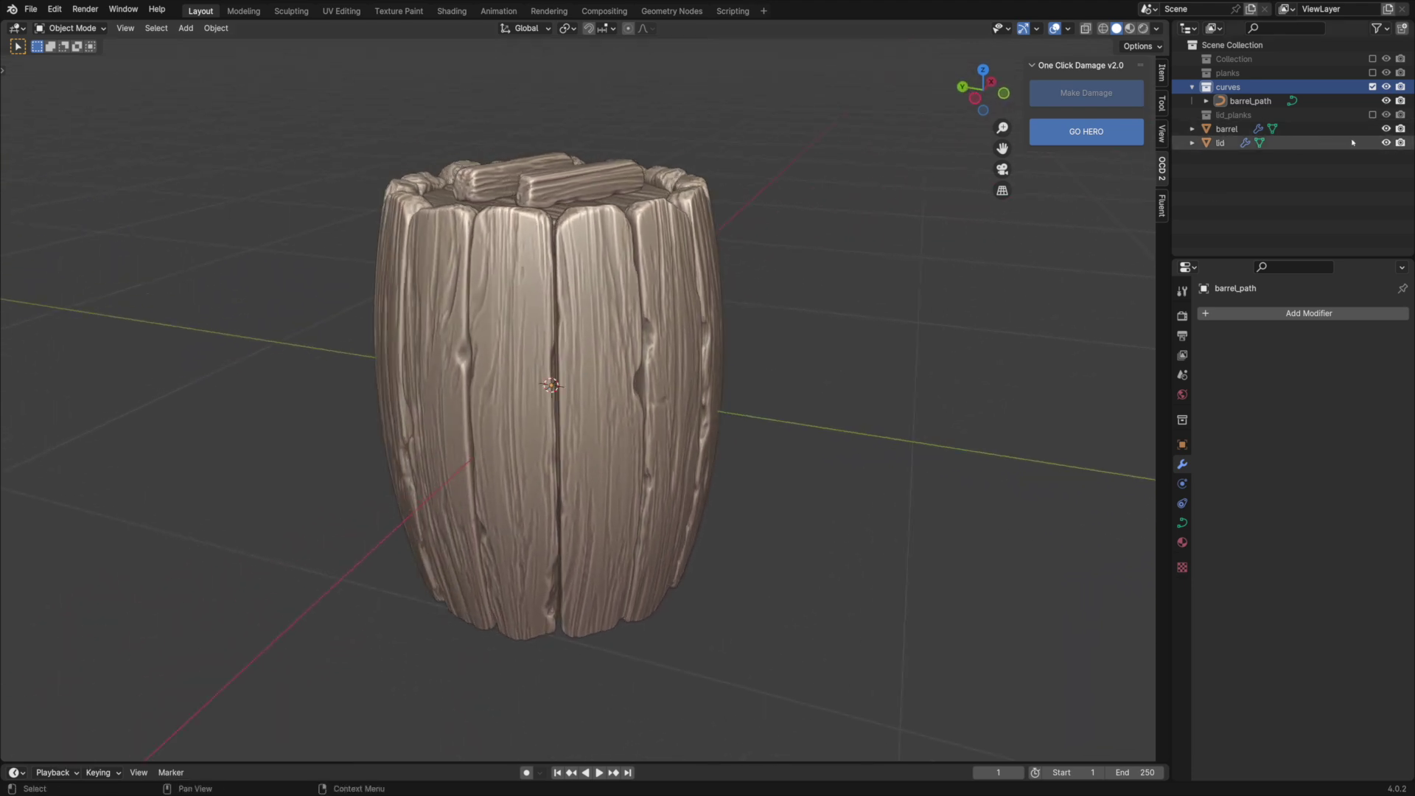
Step: Hide the barrel, the lid and the barrel_path curve in the viewport
{"action": "left_click", "coordinate": [1386, 129]}
{"action": "left_click", "coordinate": [1385, 142]}
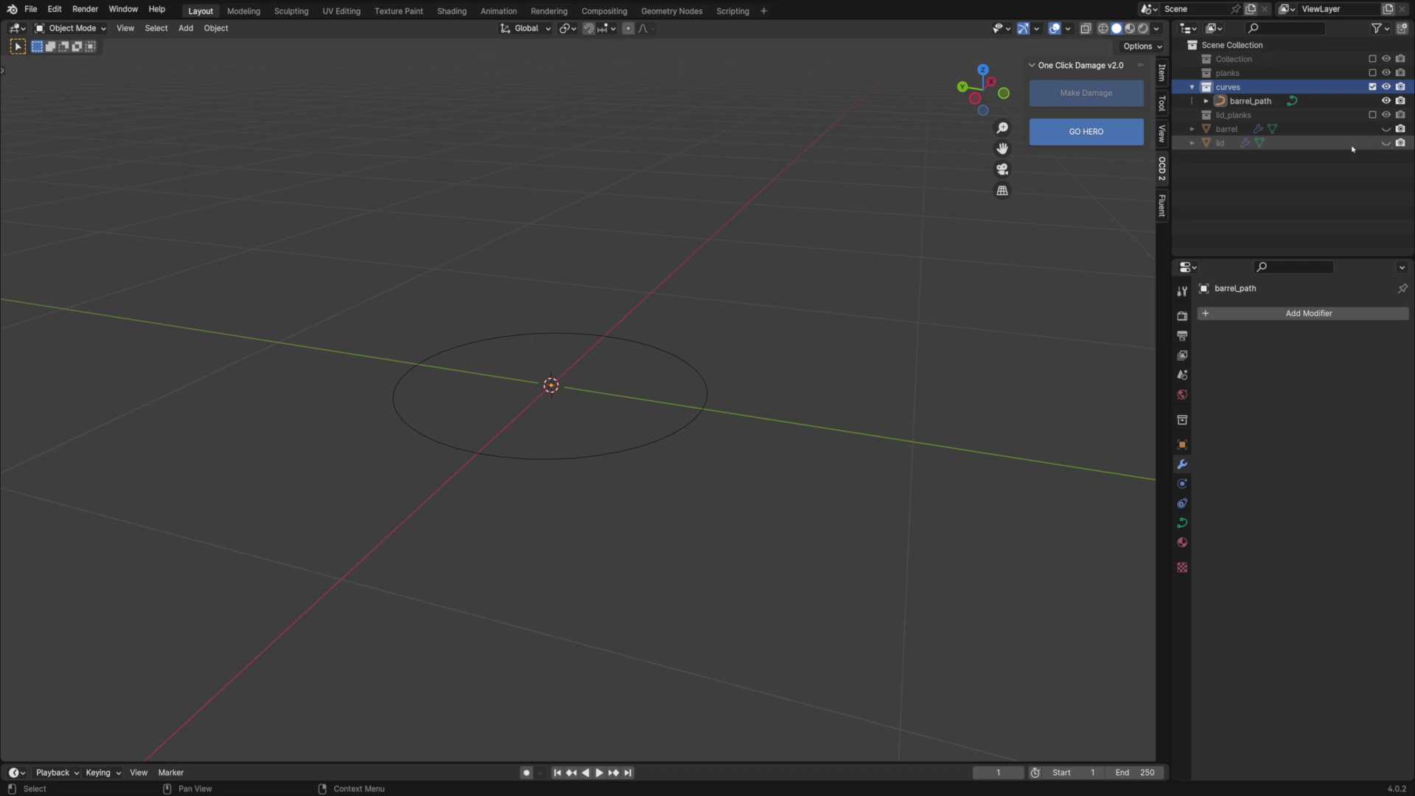
{"action": "left_click", "coordinate": [1386, 100]}
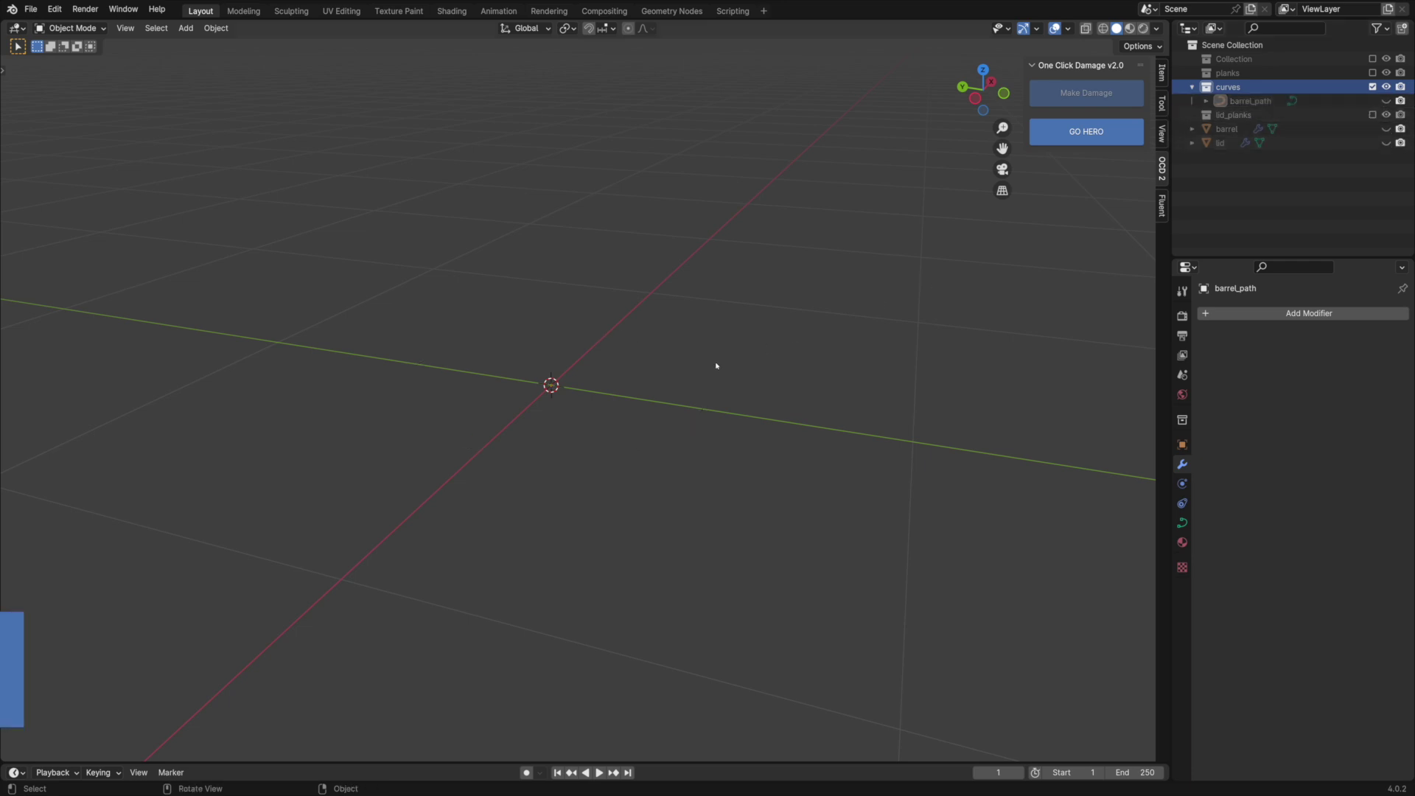
Step: Add a Bezier curve to the scene and create a new geometry node tree for it
{"action": "key", "text": "shift+a"}
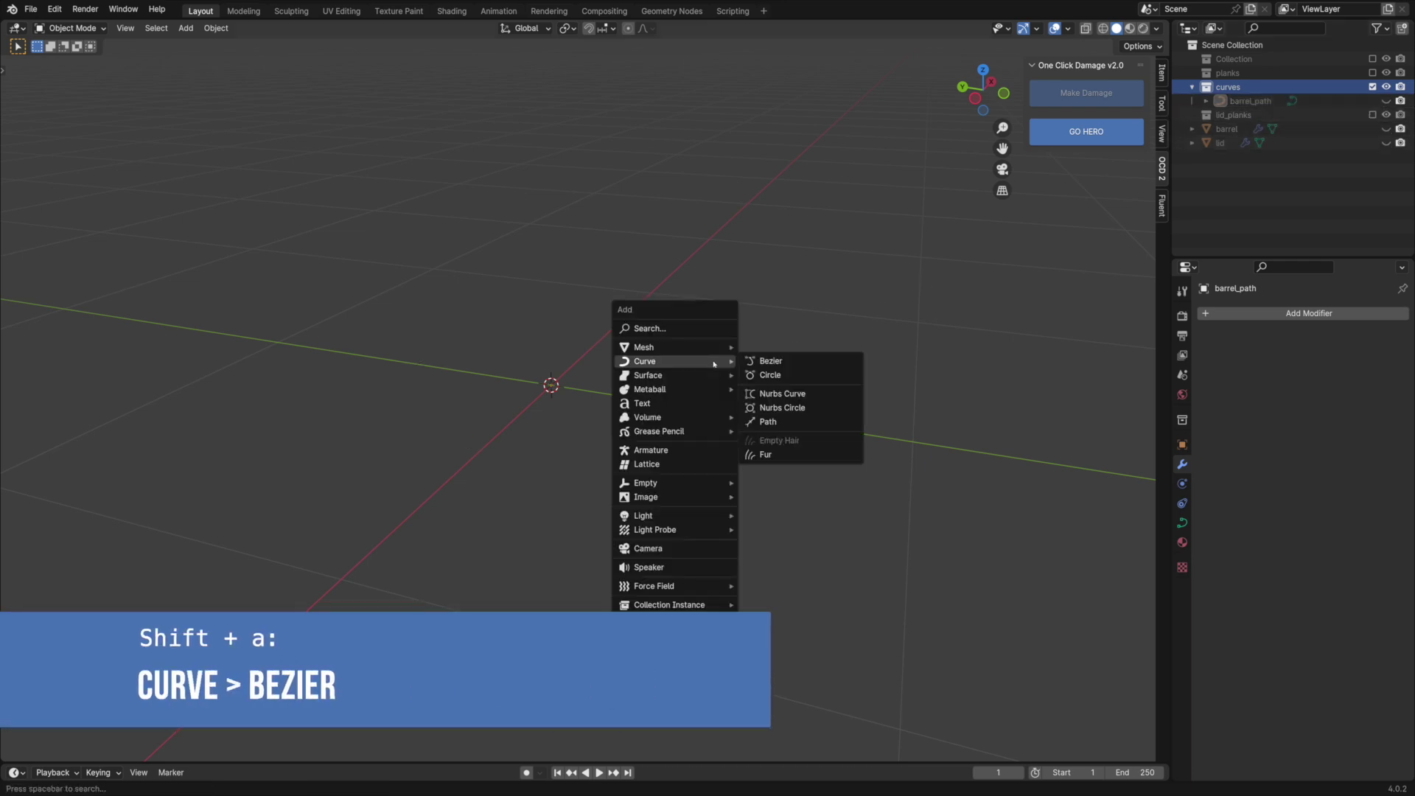
{"action": "left_click", "coordinate": [771, 361]}
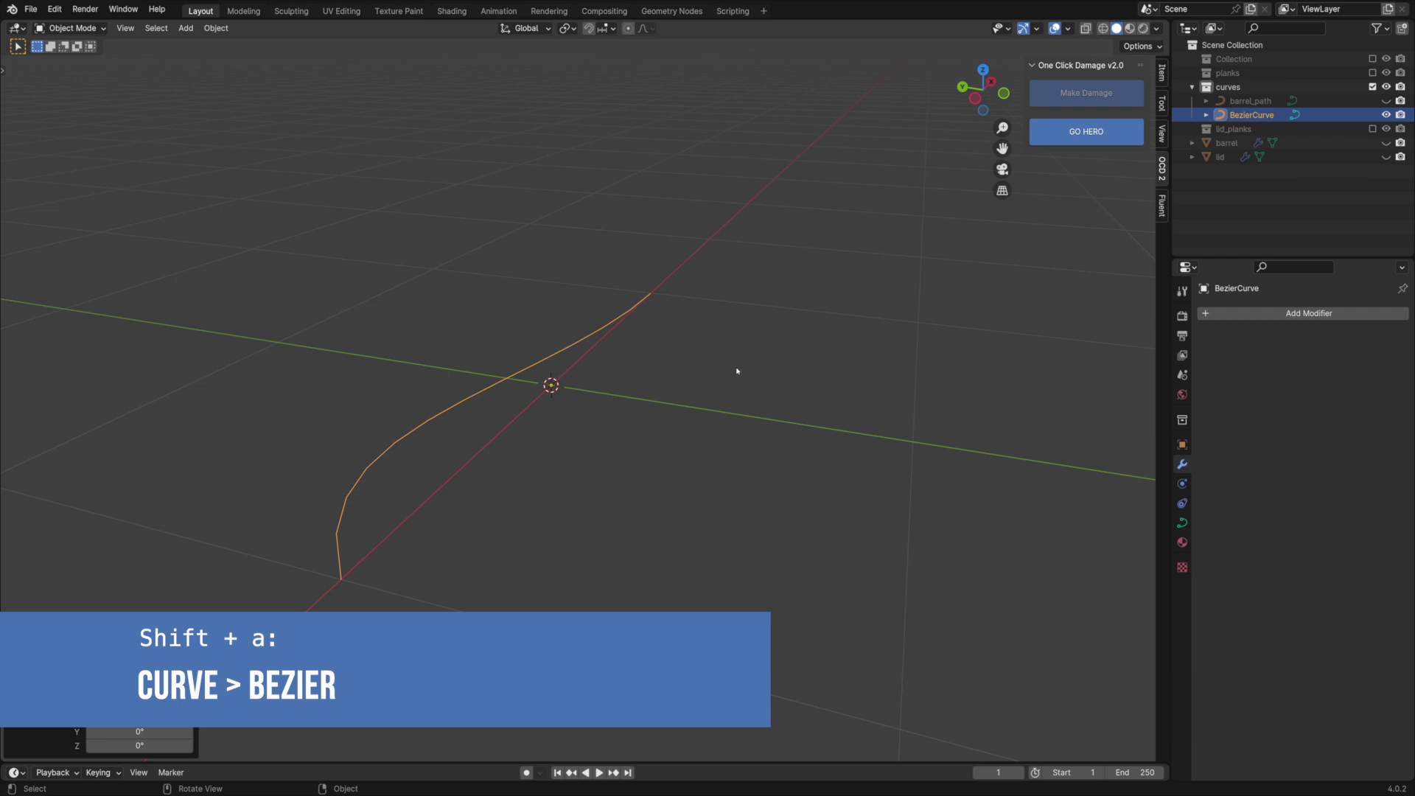
{"action": "middle_click_drag", "start_coordinate": [693, 378], "coordinate": [632, 424]}
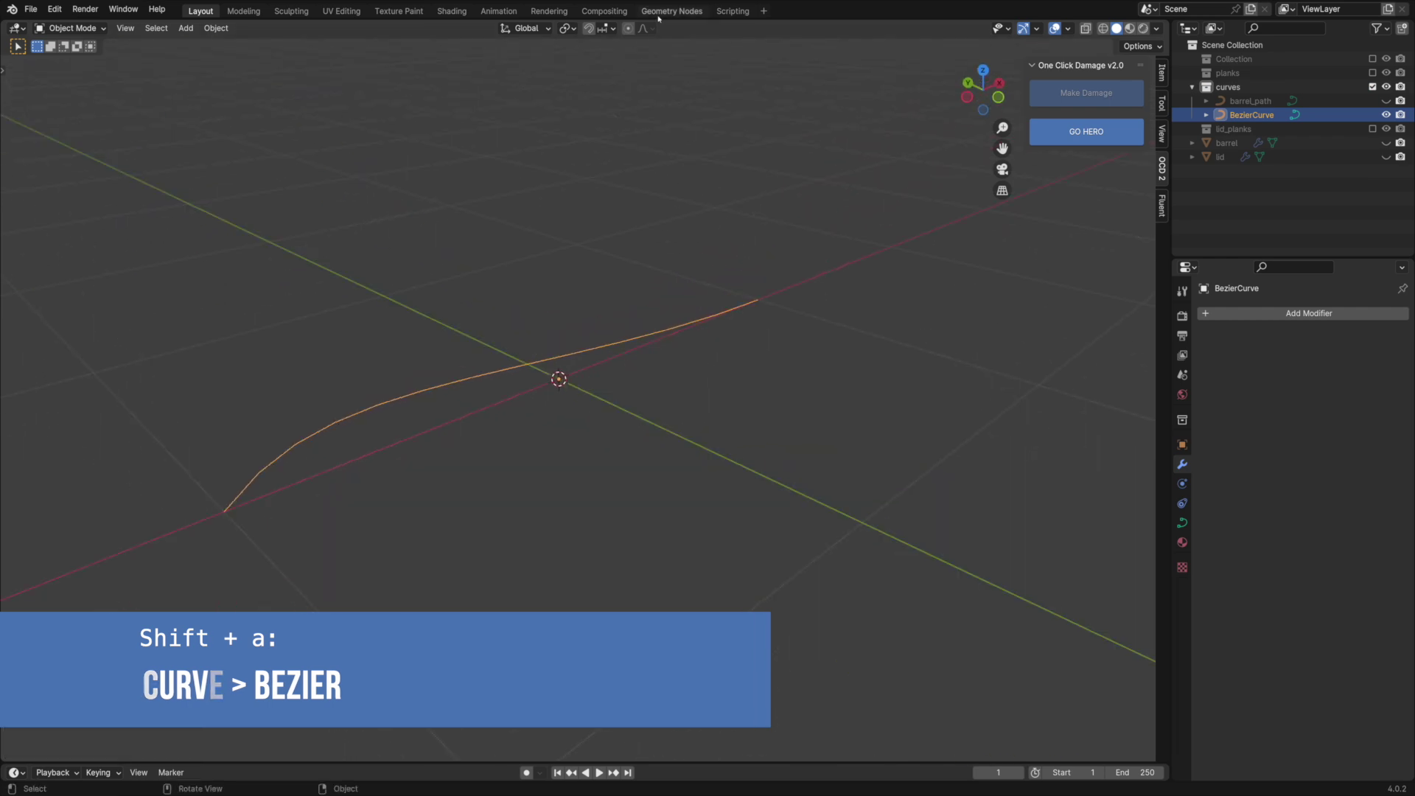
{"action": "left_click", "coordinate": [659, 12]}
{"action": "left_click", "coordinate": [798, 29]}
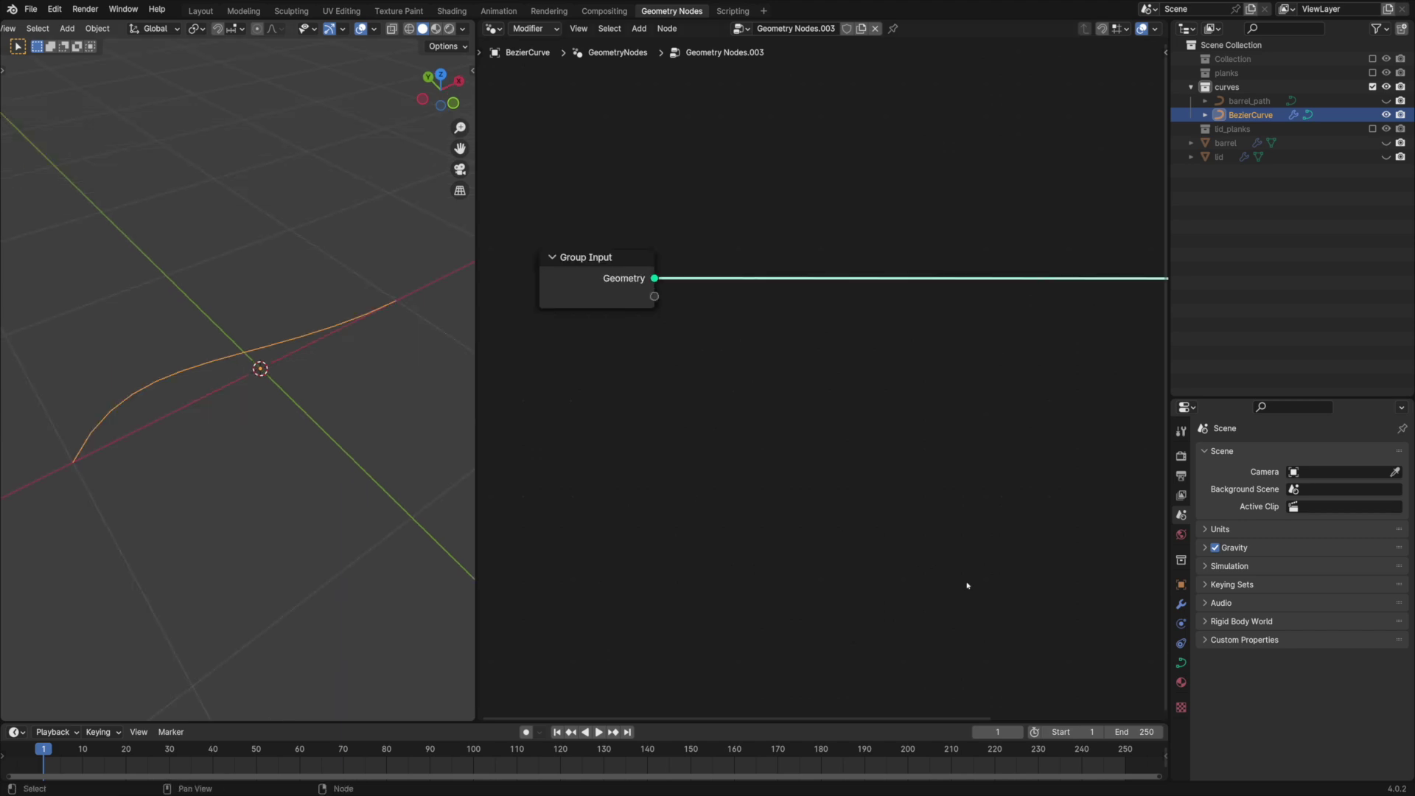
Step: Try a Resolution Preview U of 4 on the Bezier curve, and restore it to 12
{"action": "left_click", "coordinate": [1180, 662]}
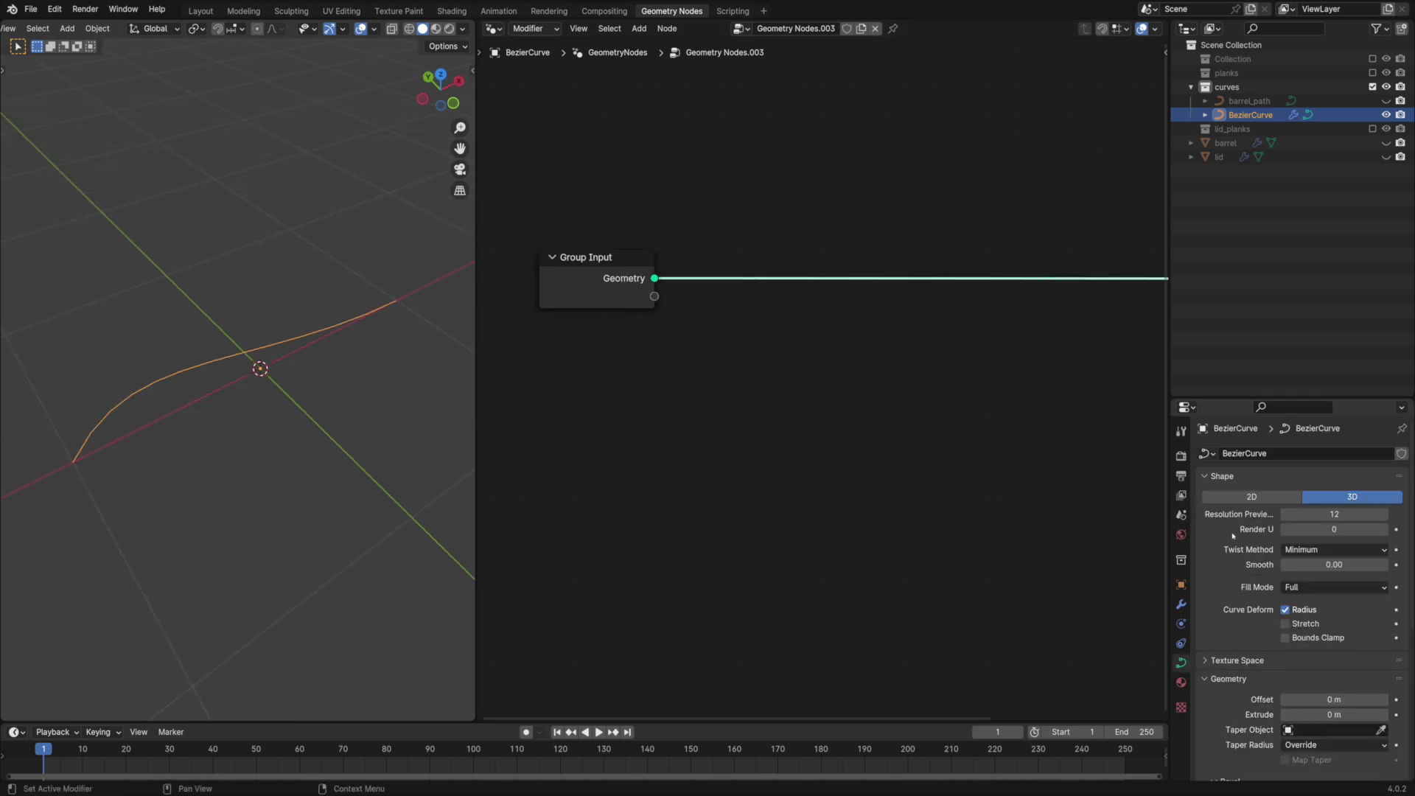
{"action": "left_click_drag", "start_coordinate": [1334, 514], "coordinate": [1325, 514]}
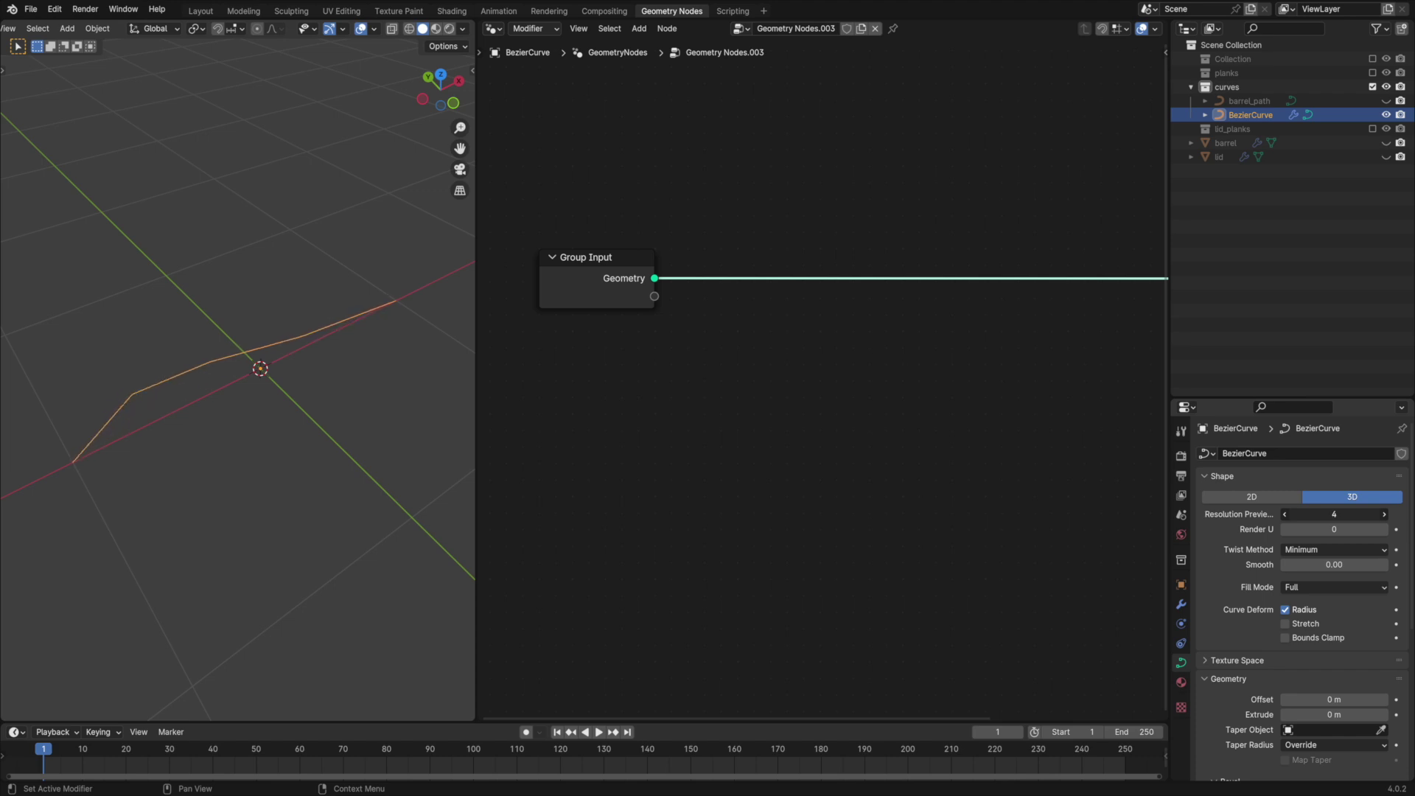
{"action": "left_click", "coordinate": [1341, 514]}
{"action": "type", "text": "12"}
{"action": "key", "text": "Return"}
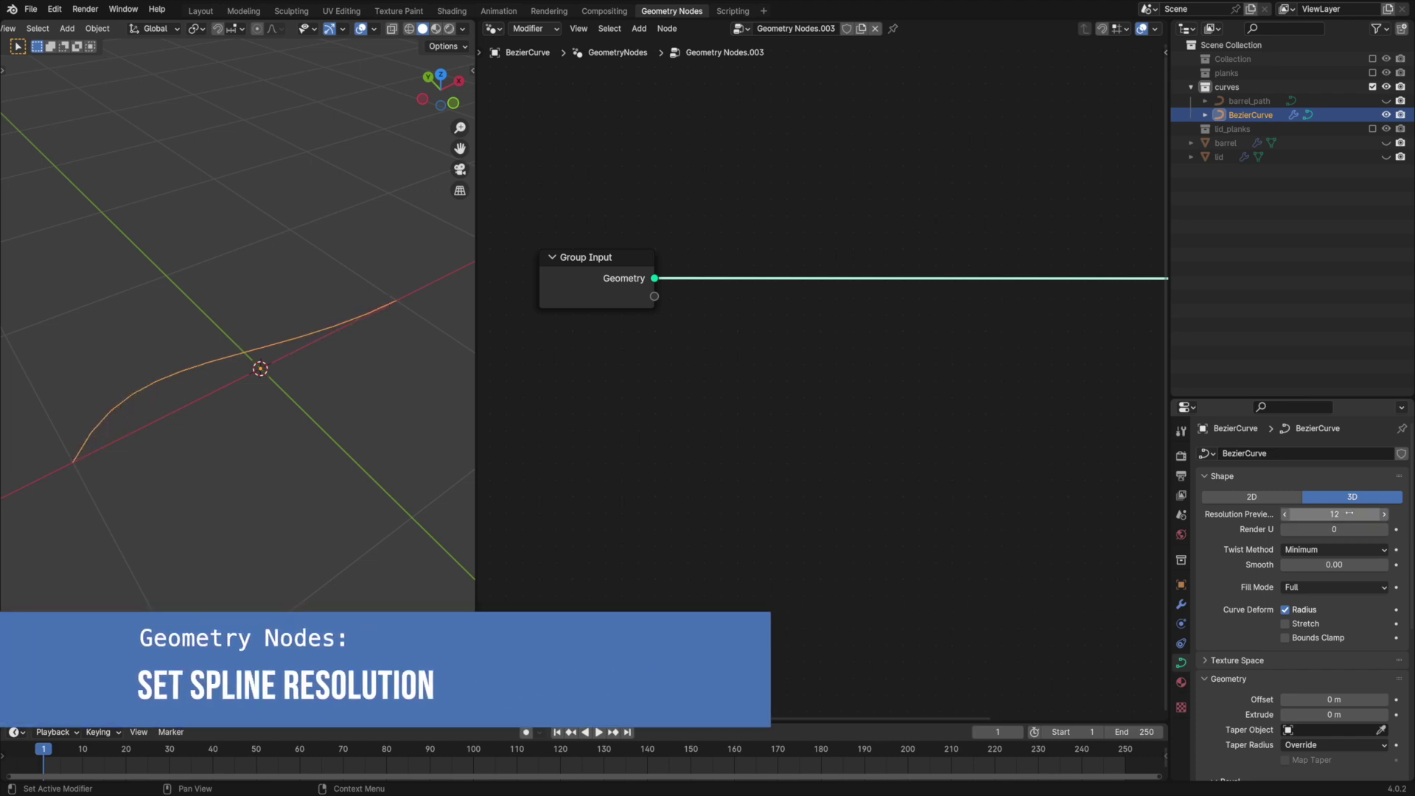
Step: Insert a Set Spline Resolution node after the Group Input and set its resolution to 92
{"action": "left_click_drag", "start_coordinate": [1169, 487], "coordinate": [1139, 489]}
{"action": "key", "text": "shift+a"}
{"action": "mouse_move", "coordinate": [679, 422]}
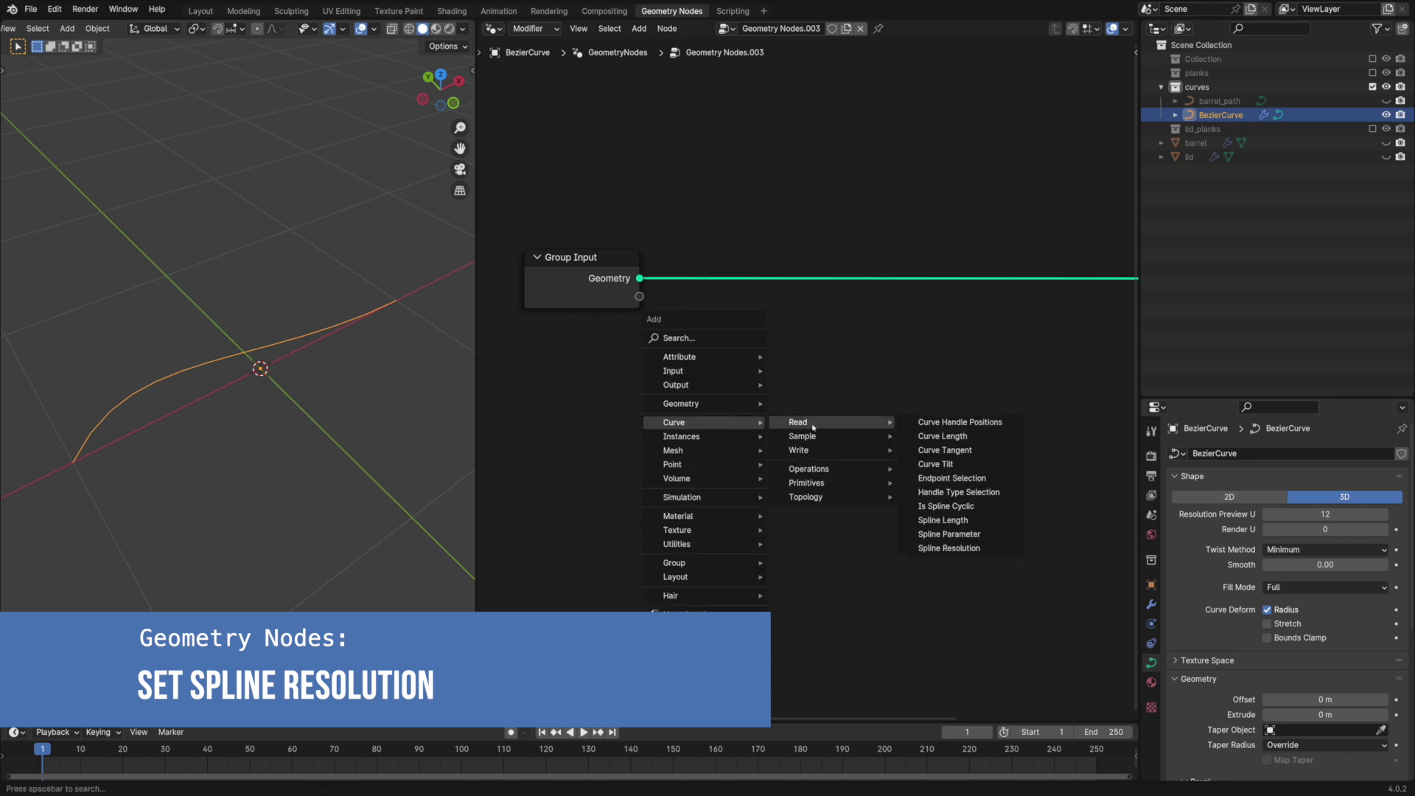
{"action": "mouse_move", "coordinate": [811, 449]}
{"action": "left_click", "coordinate": [951, 535]}
{"action": "left_click", "coordinate": [704, 250]}
{"action": "left_click", "coordinate": [750, 332]}
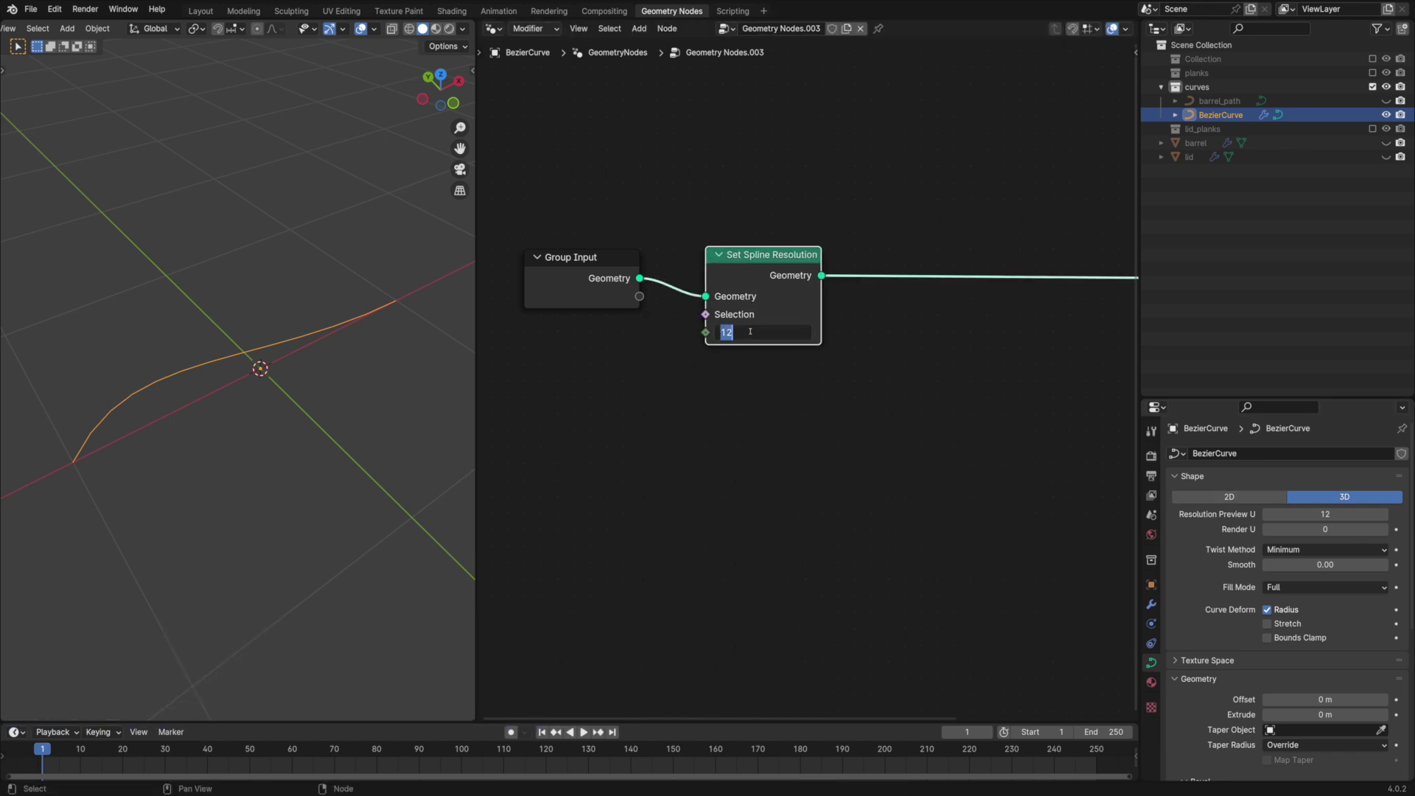
Step: Insert a Curve to Mesh node between the Set Spline Resolution node and the Group Output
{"action": "key", "text": "Home"}
{"action": "key", "text": "shift+a"}
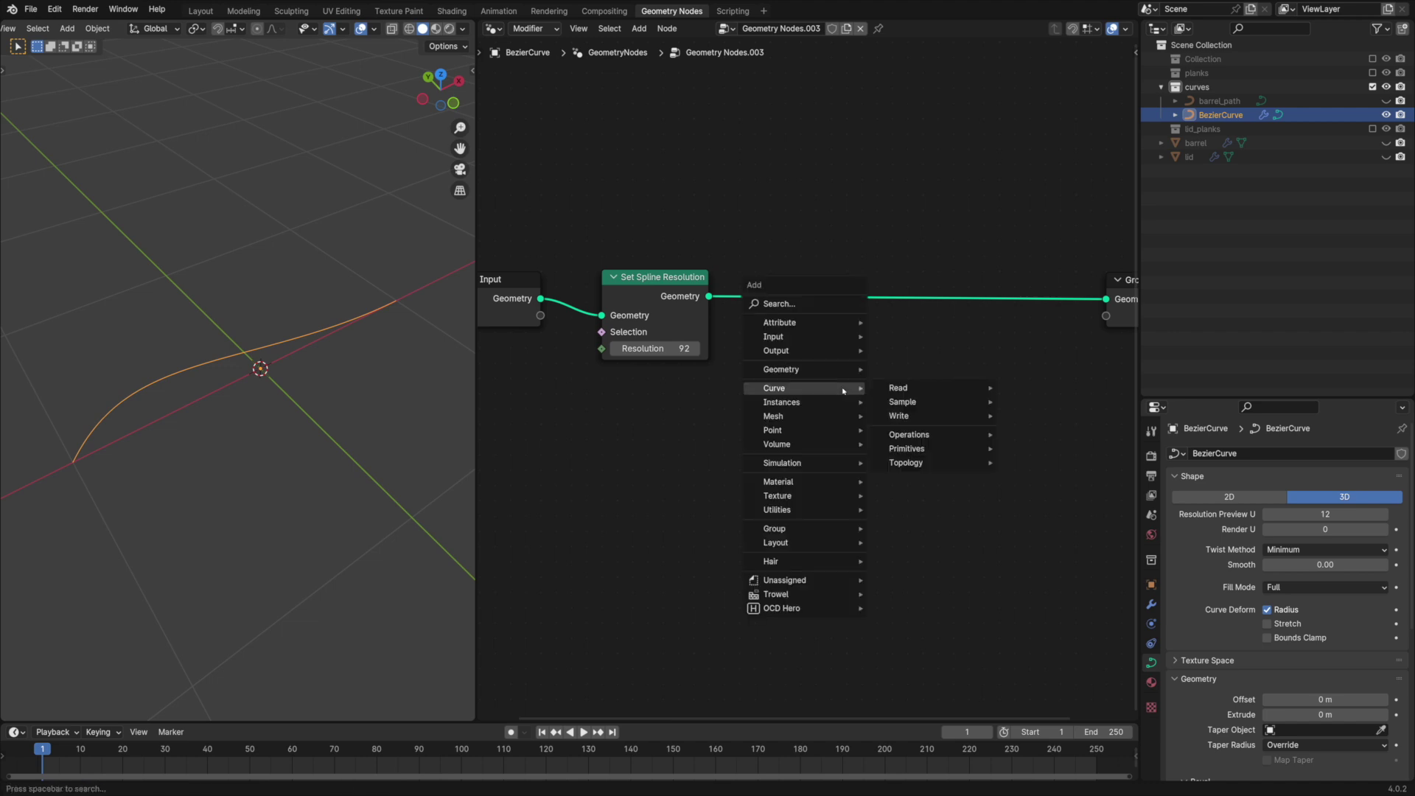
{"action": "type", "text": "to mesh"}
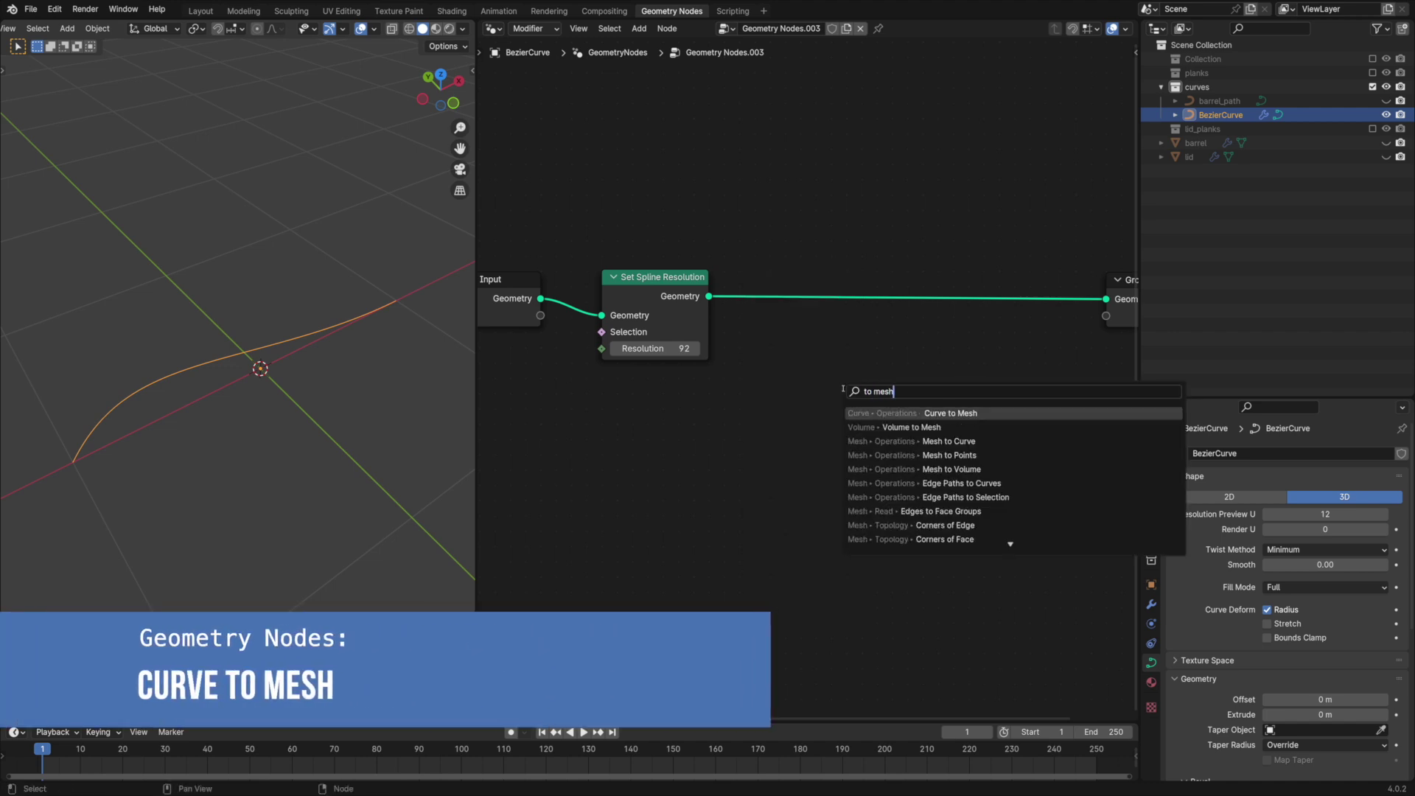
{"action": "key", "text": "Return"}
{"action": "left_click", "coordinate": [932, 259]}
{"action": "left_click_drag", "start_coordinate": [962, 267], "coordinate": [937, 260]}
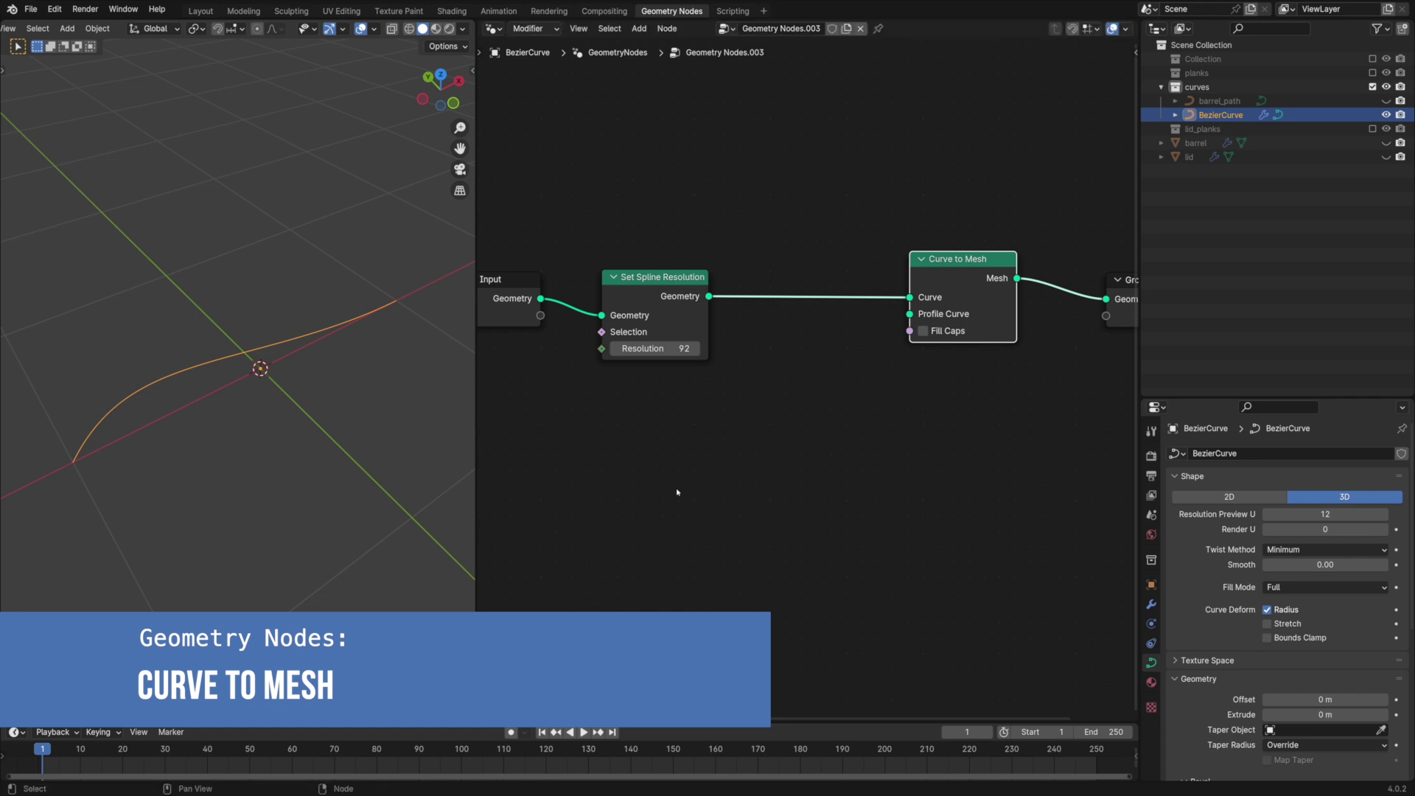
Step: Add a Curve Line node below the node chain with its end Z at 0 m
{"action": "left_click", "coordinate": [733, 479]}
{"action": "key", "text": "shift+a"}
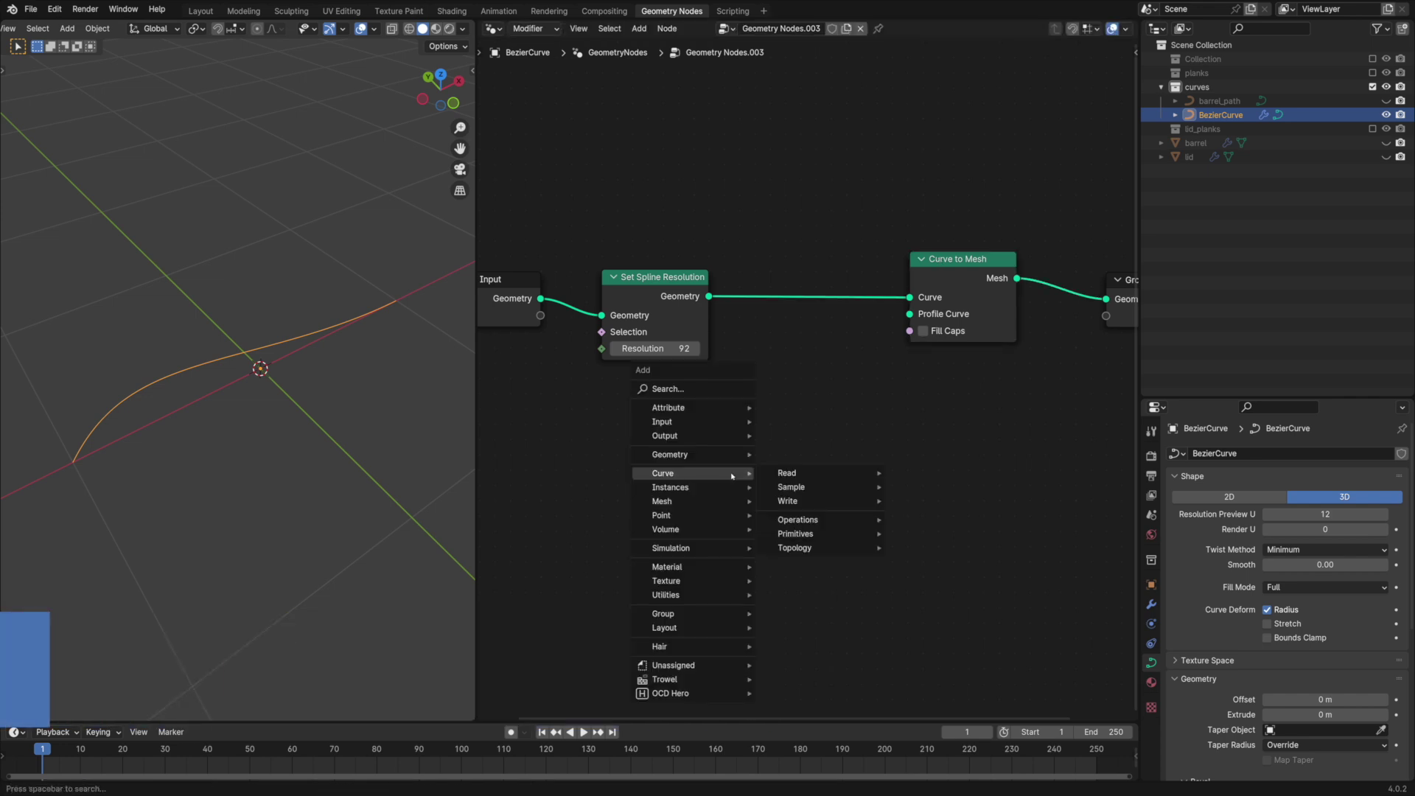
{"action": "type", "text": "curve lin"}
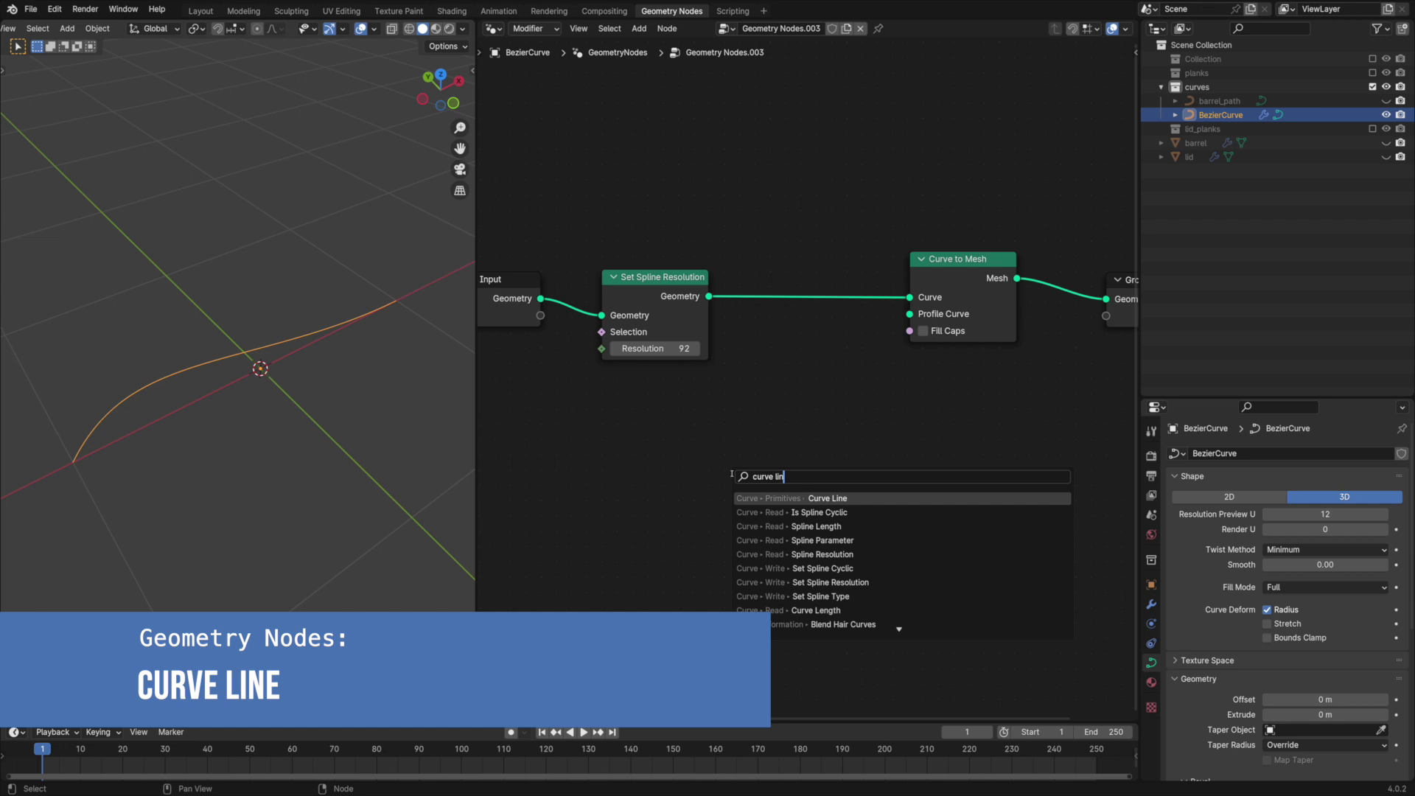
{"action": "key", "text": "Return"}
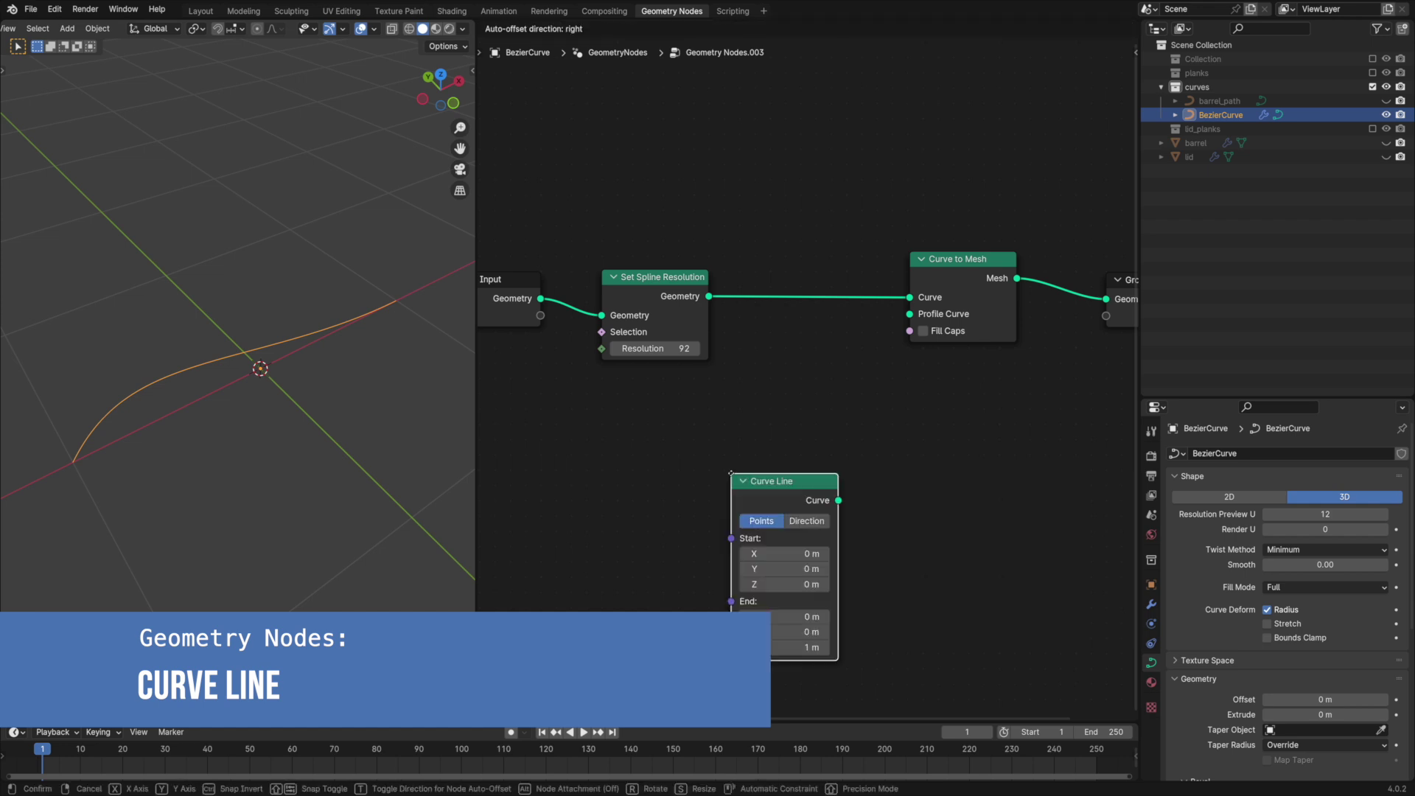
{"action": "left_click", "coordinate": [740, 434]}
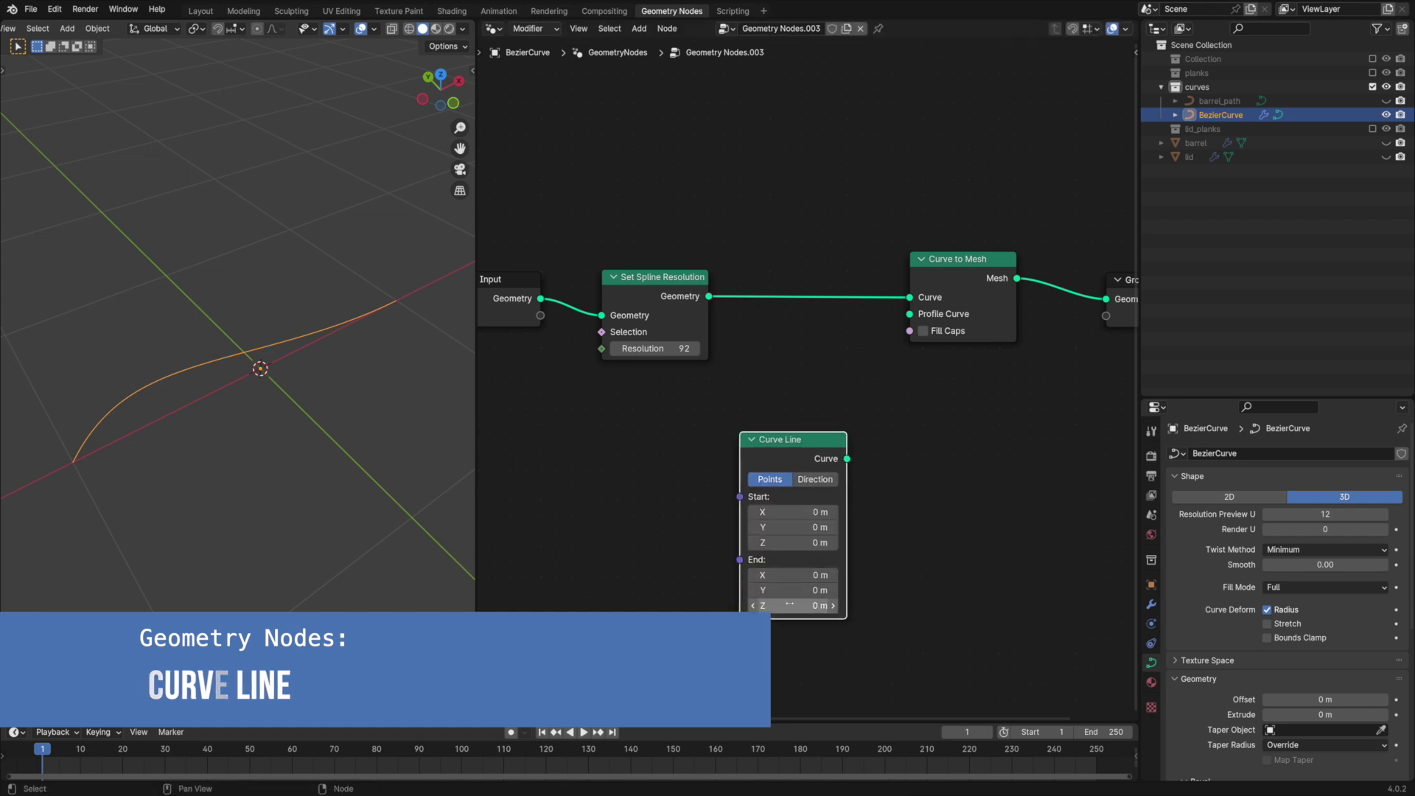
Step: Connect the Curve Line to the Profile Curve input of Curve to Mesh and set its start Y to -1 m
{"action": "left_click", "coordinate": [797, 527]}
{"action": "left_click_drag", "start_coordinate": [846, 458], "coordinate": [910, 315]}
{"action": "middle_click_drag", "start_coordinate": [291, 404], "coordinate": [510, 432]}
{"action": "left_click", "coordinate": [788, 526]}
{"action": "type", "text": "-1"}
{"action": "key", "text": "Return"}
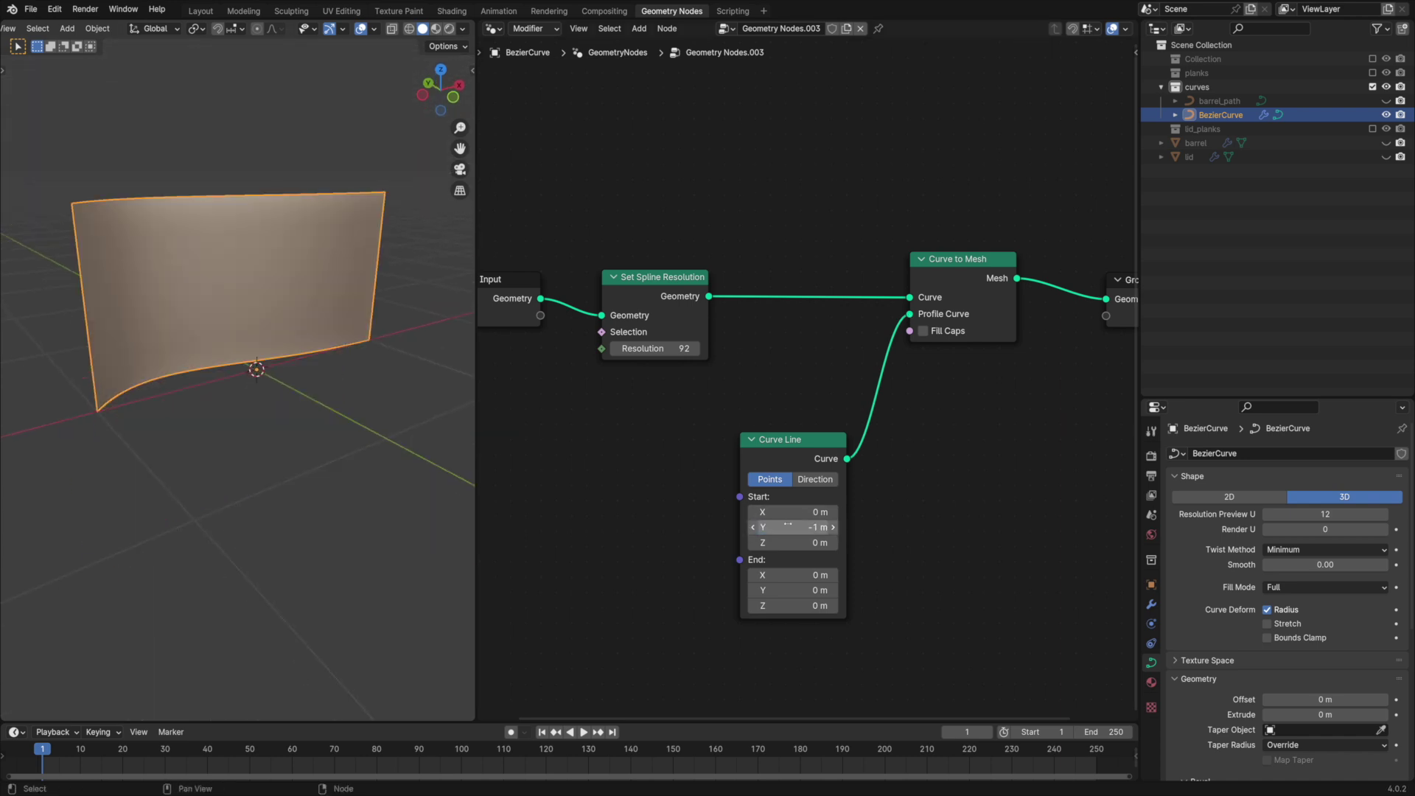
Step: Show the strip's wireframe and test a spline resolution of 8 before restoring it to 92
{"action": "middle_click_drag", "start_coordinate": [244, 309], "coordinate": [173, 290]}
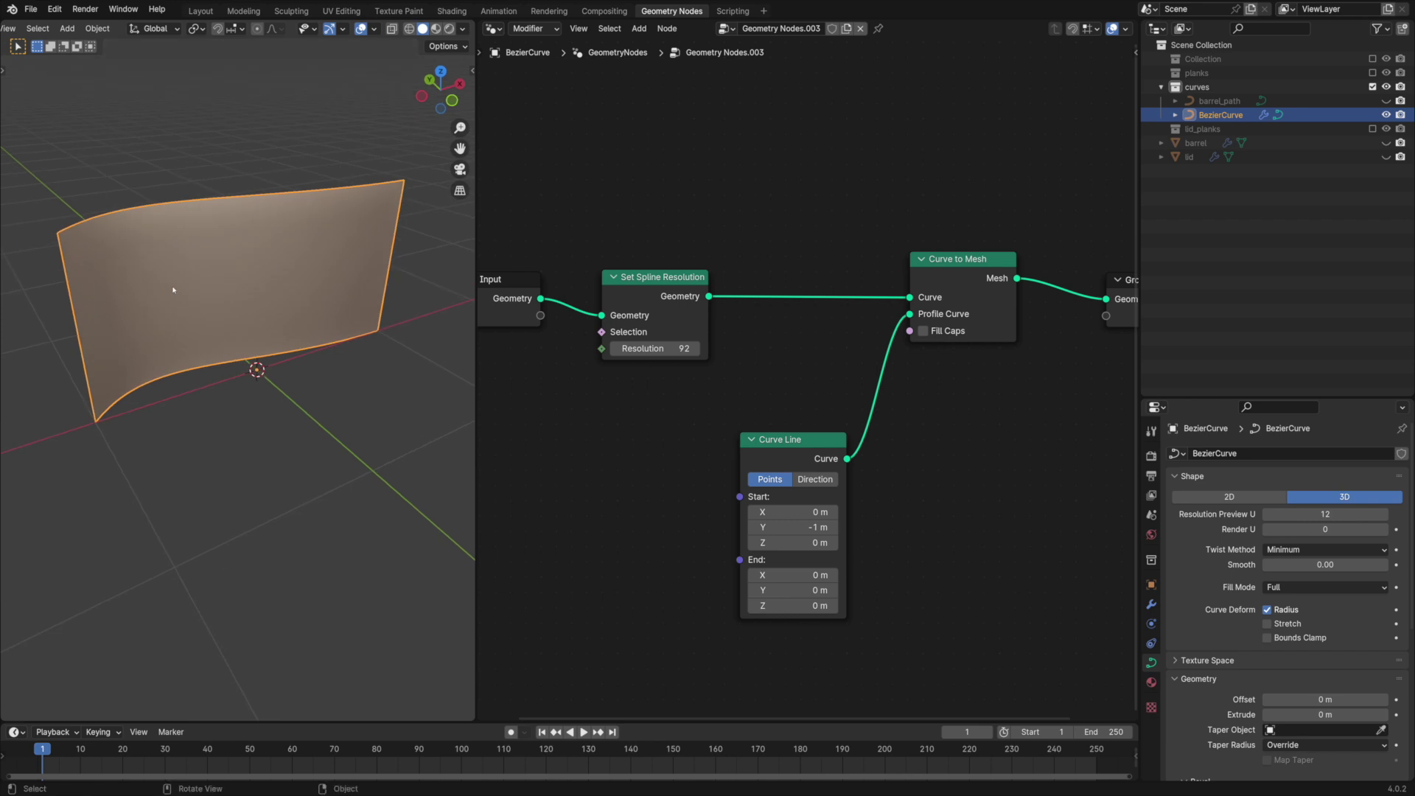
{"action": "key", "text": "shift+z"}
{"action": "left_click_drag", "start_coordinate": [661, 348], "coordinate": [567, 348]}
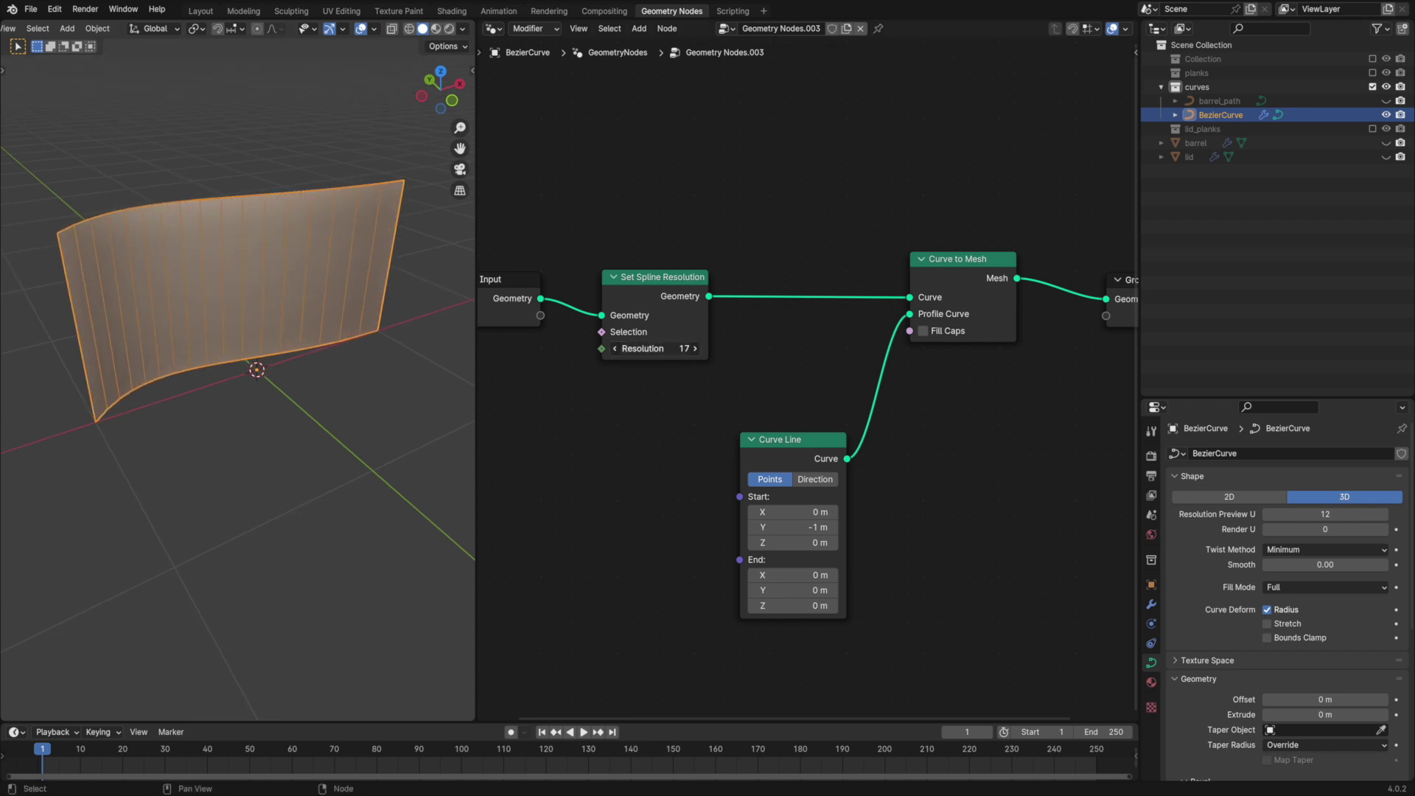
{"action": "middle_click_drag", "start_coordinate": [243, 354], "coordinate": [390, 326]}
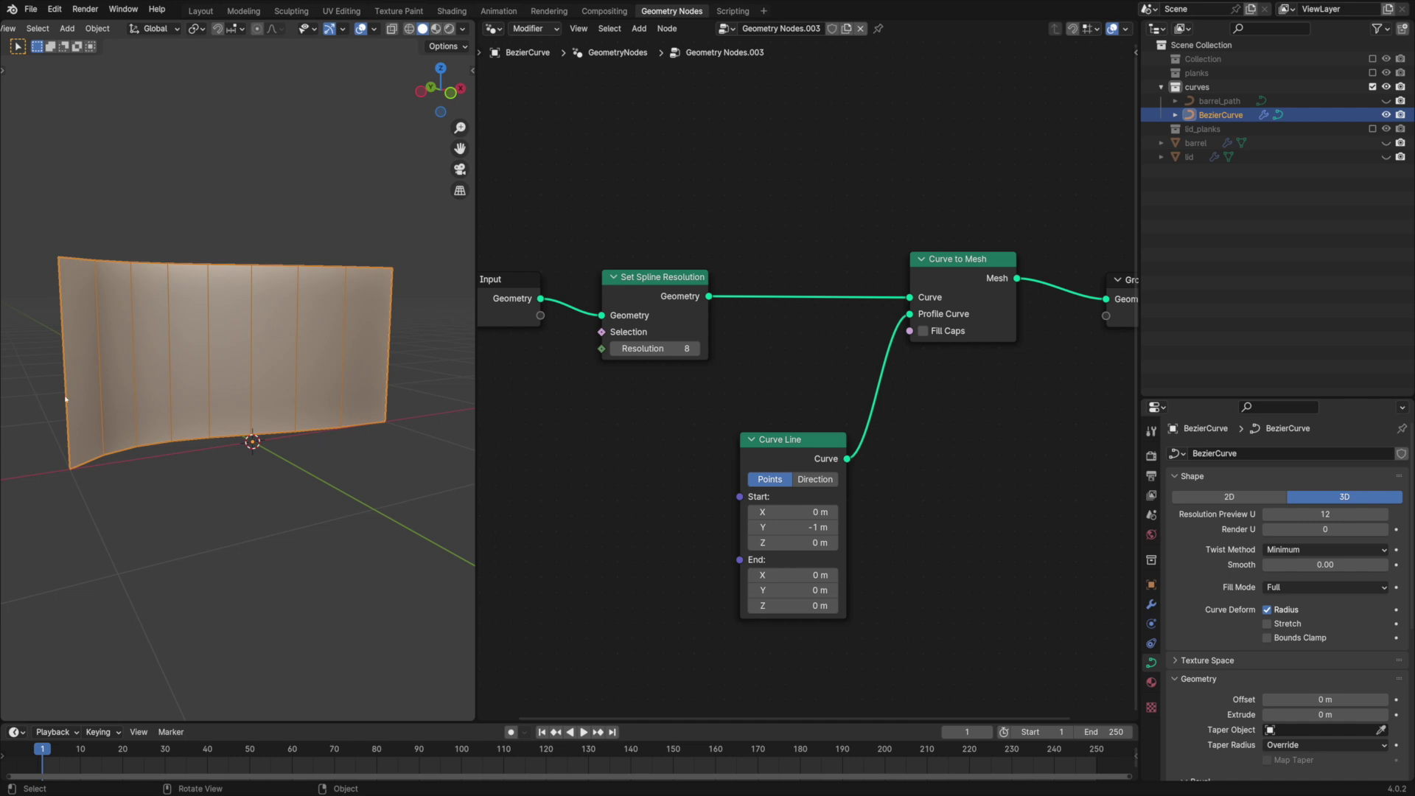
{"action": "type", "text": "92"}
{"action": "key", "text": "Return"}
Step: Insert a Resample Curve node between Set Spline Resolution and Curve to Mesh, and set its mode to Length
{"action": "left_click_drag", "start_coordinate": [659, 278], "coordinate": [624, 280]}
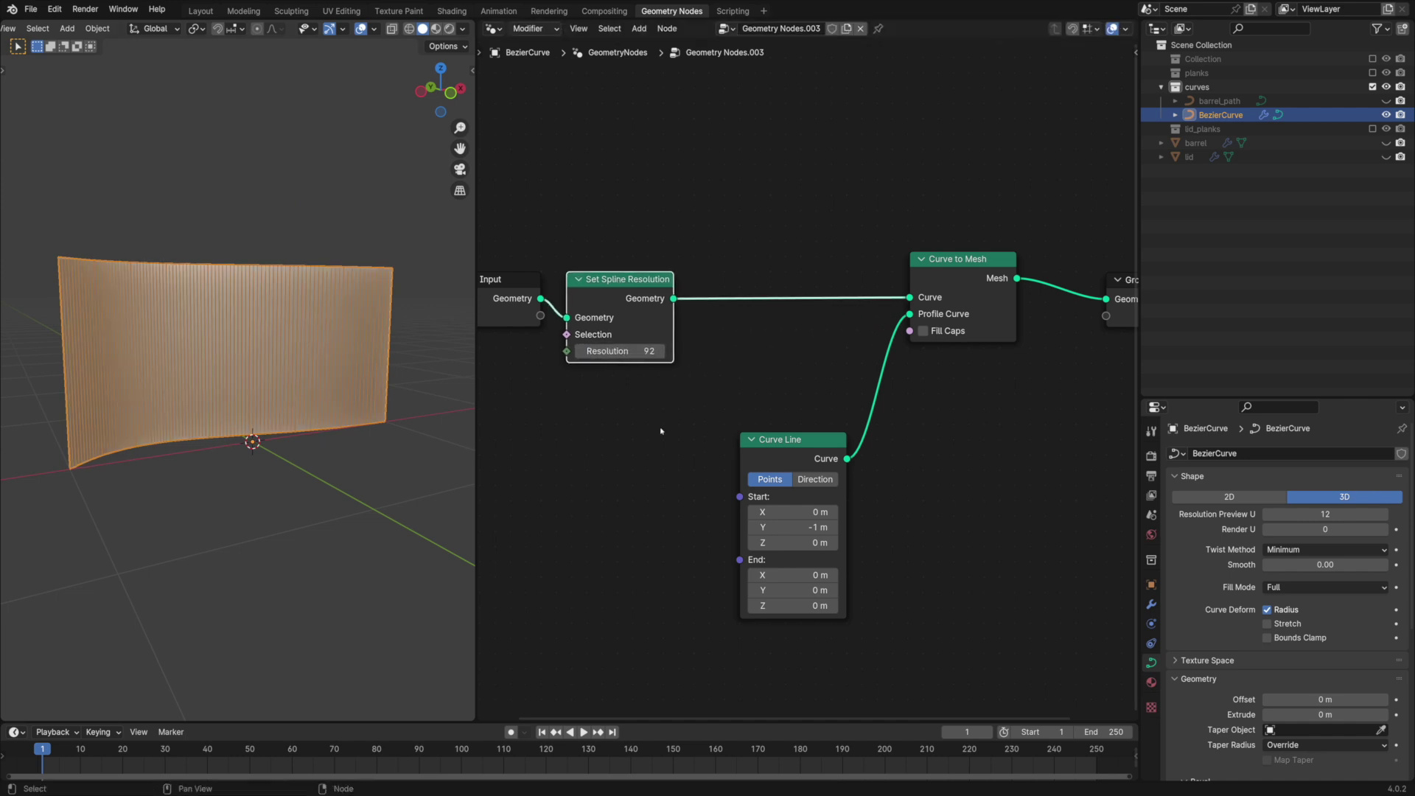
{"action": "left_click_drag", "start_coordinate": [783, 441], "coordinate": [796, 444]}
{"action": "key", "text": "shift+a"}
{"action": "type", "text": "resample"}
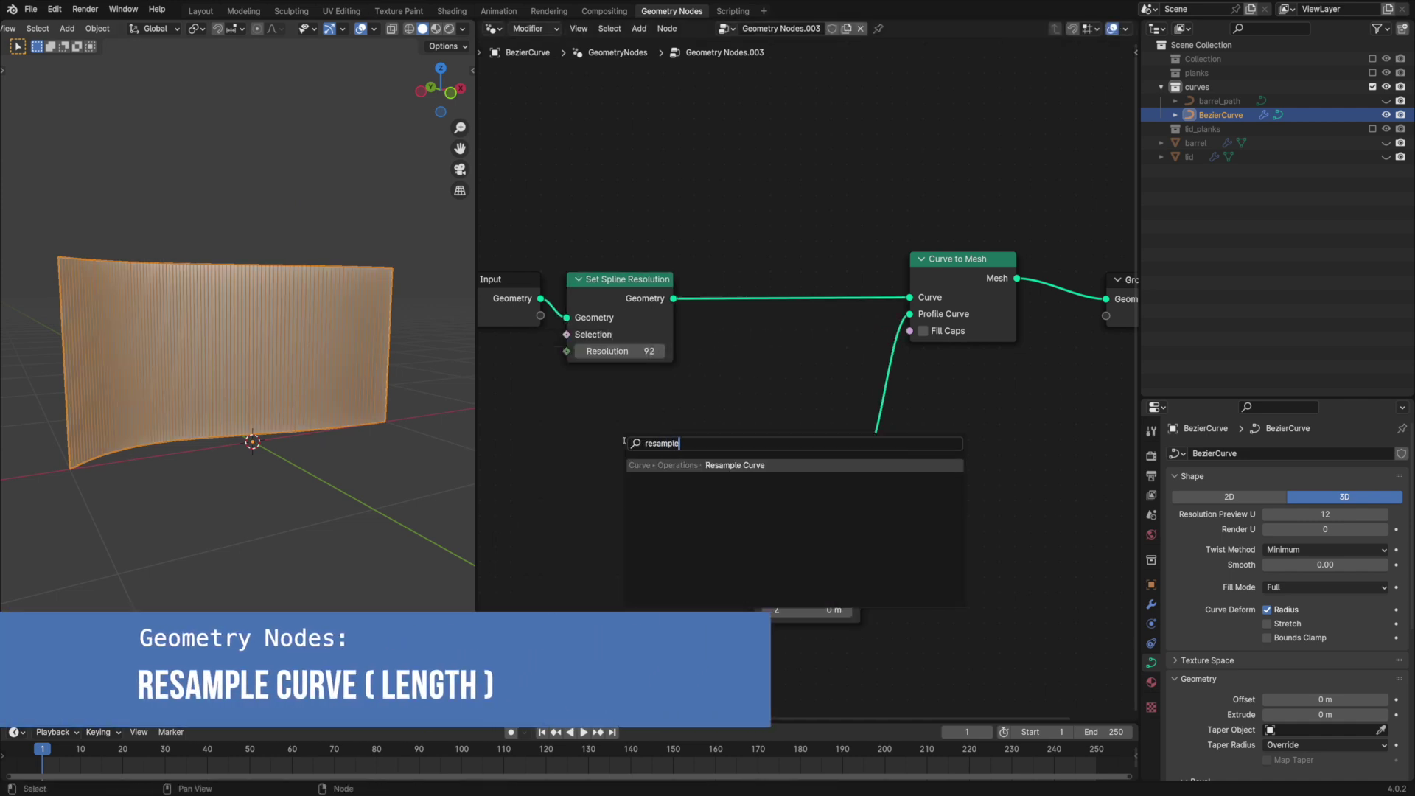
{"action": "key", "text": "Return"}
{"action": "left_click", "coordinate": [742, 250]}
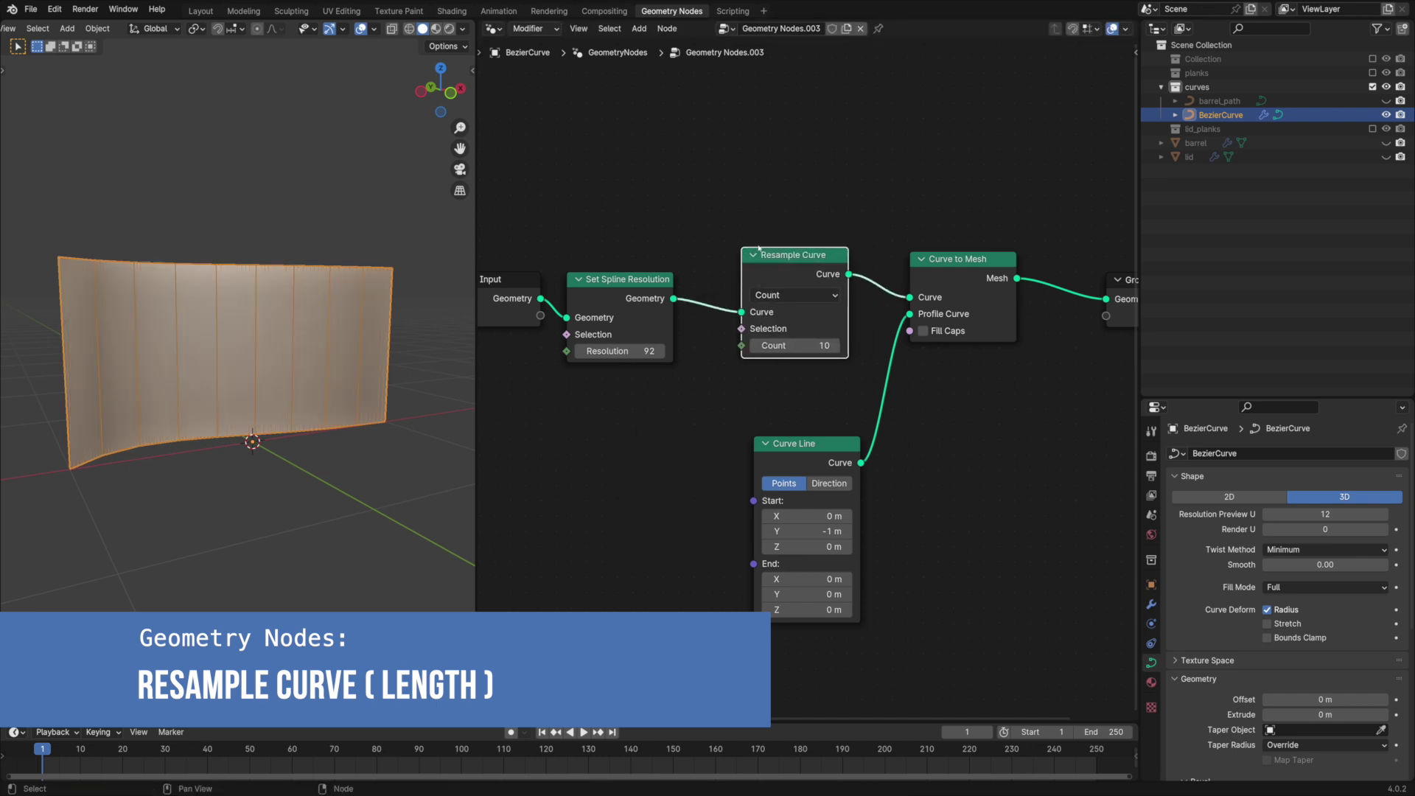
{"action": "left_click", "coordinate": [794, 295]}
{"action": "left_click", "coordinate": [795, 366]}
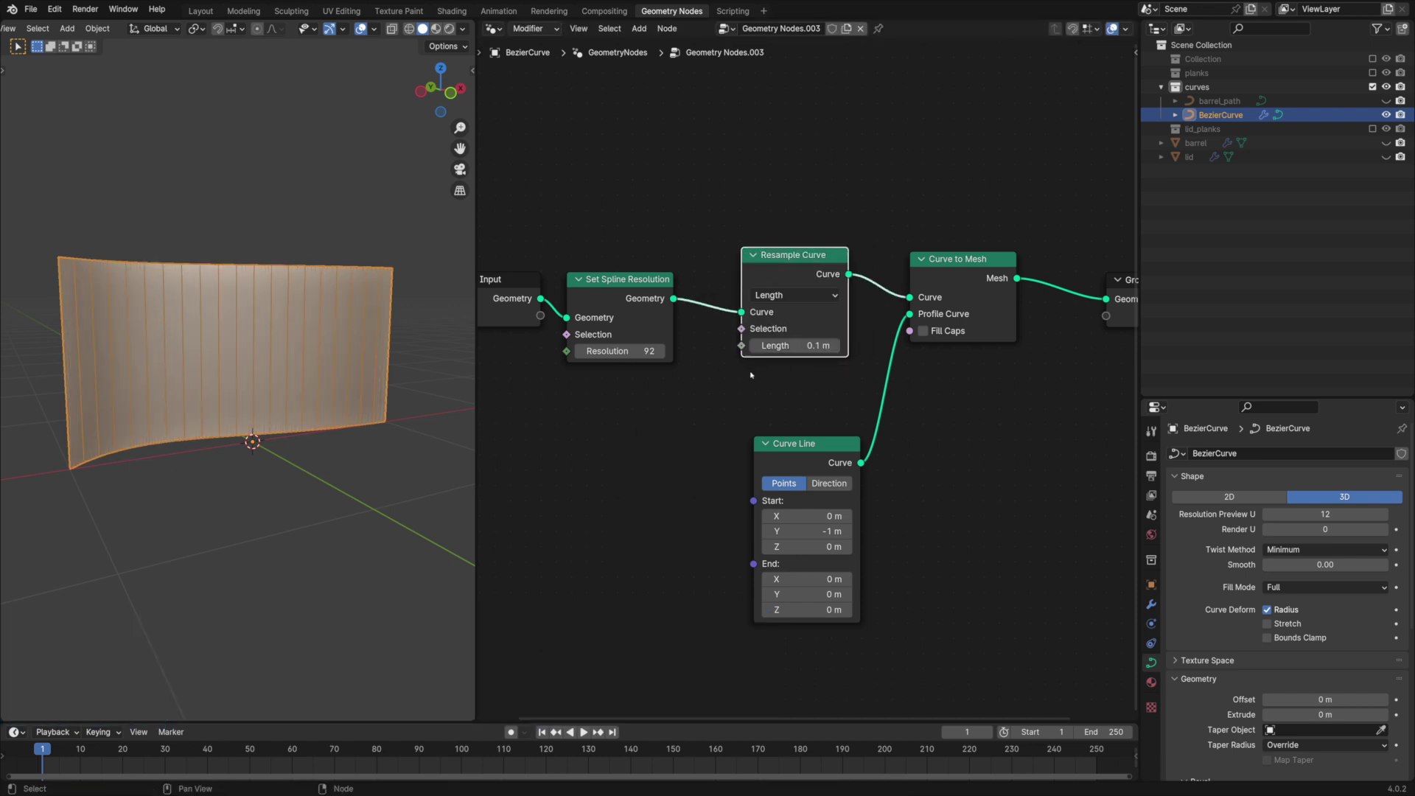
Step: Add a Value node below the Group Input and set it to 1.000
{"action": "key", "text": "shift+a"}
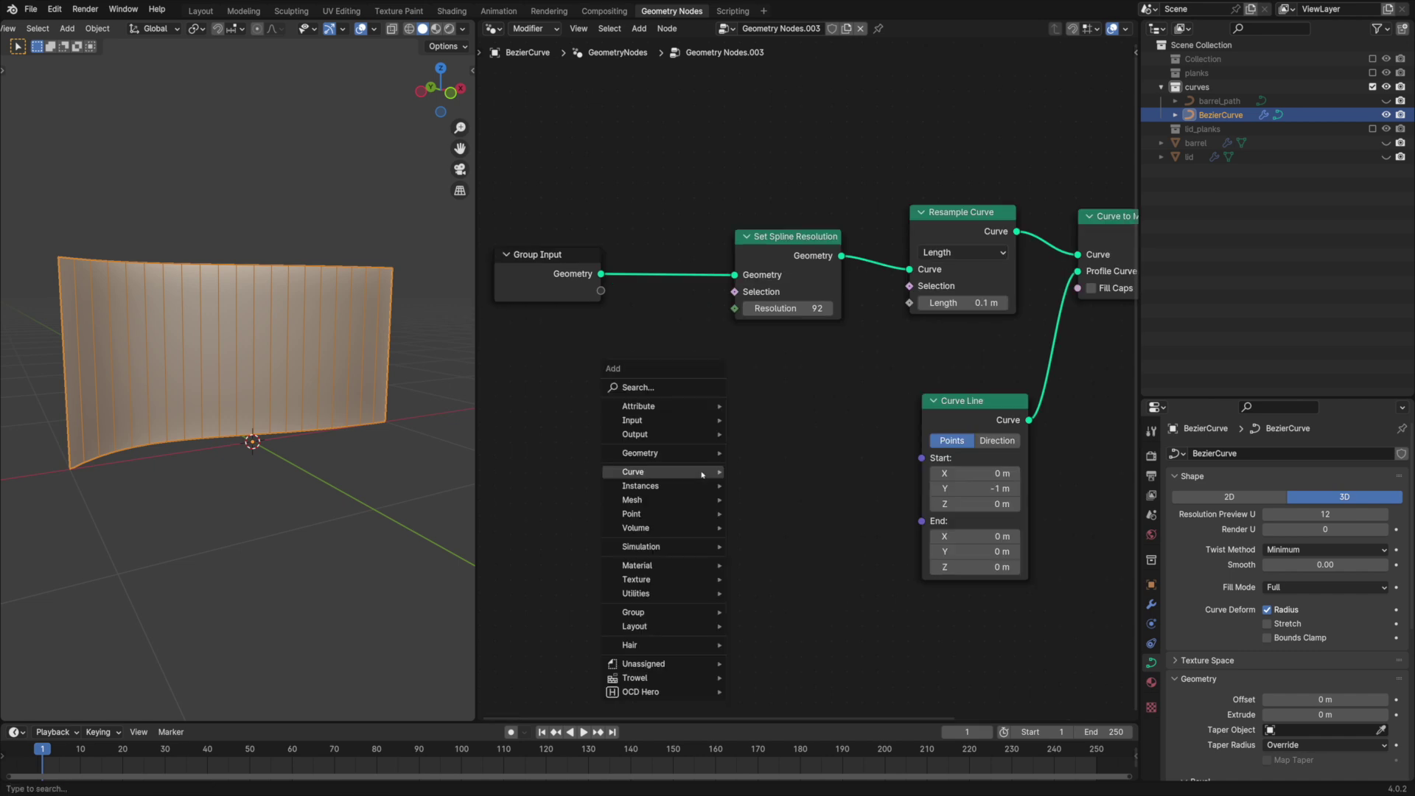
{"action": "type", "text": "value"}
{"action": "key", "text": "Return"}
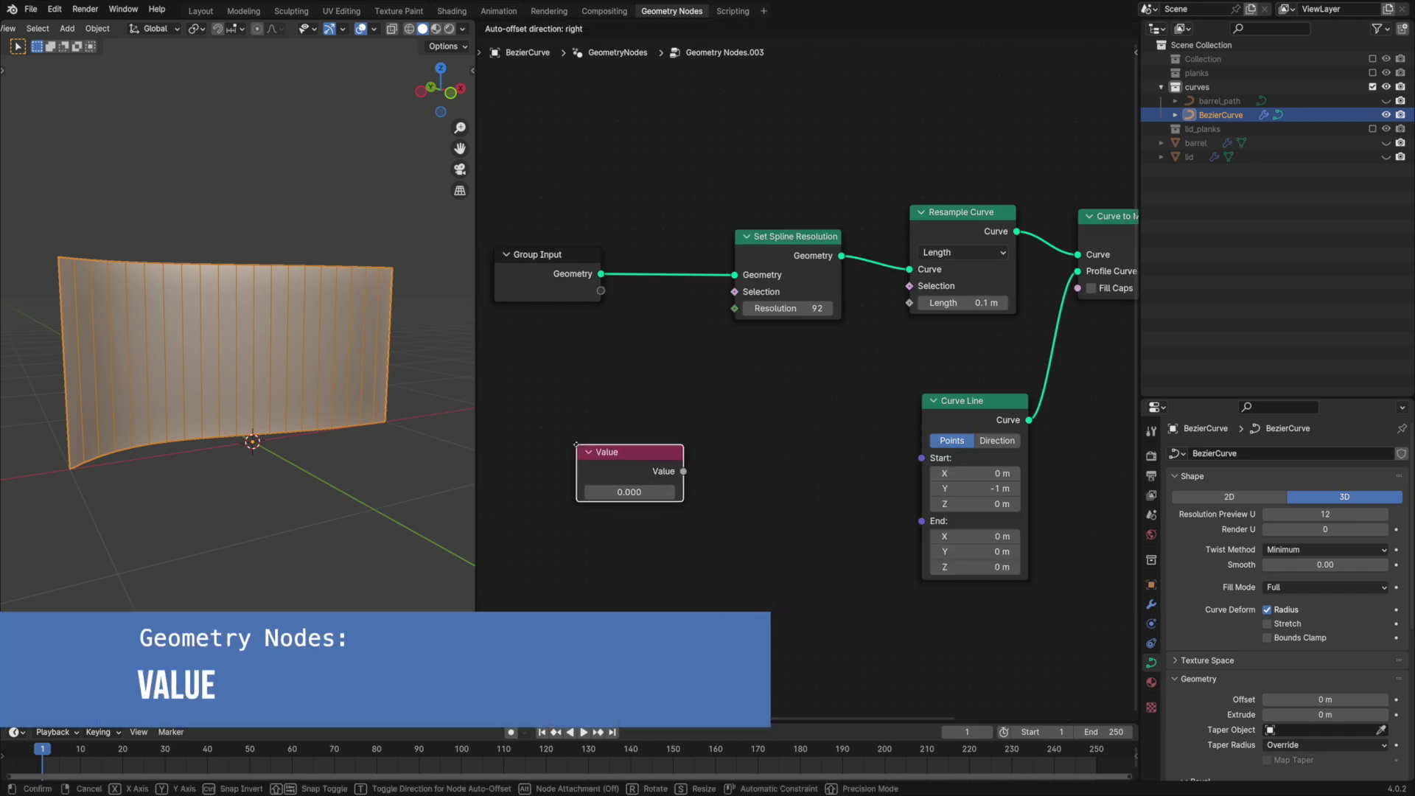
{"action": "left_click", "coordinate": [619, 491]}
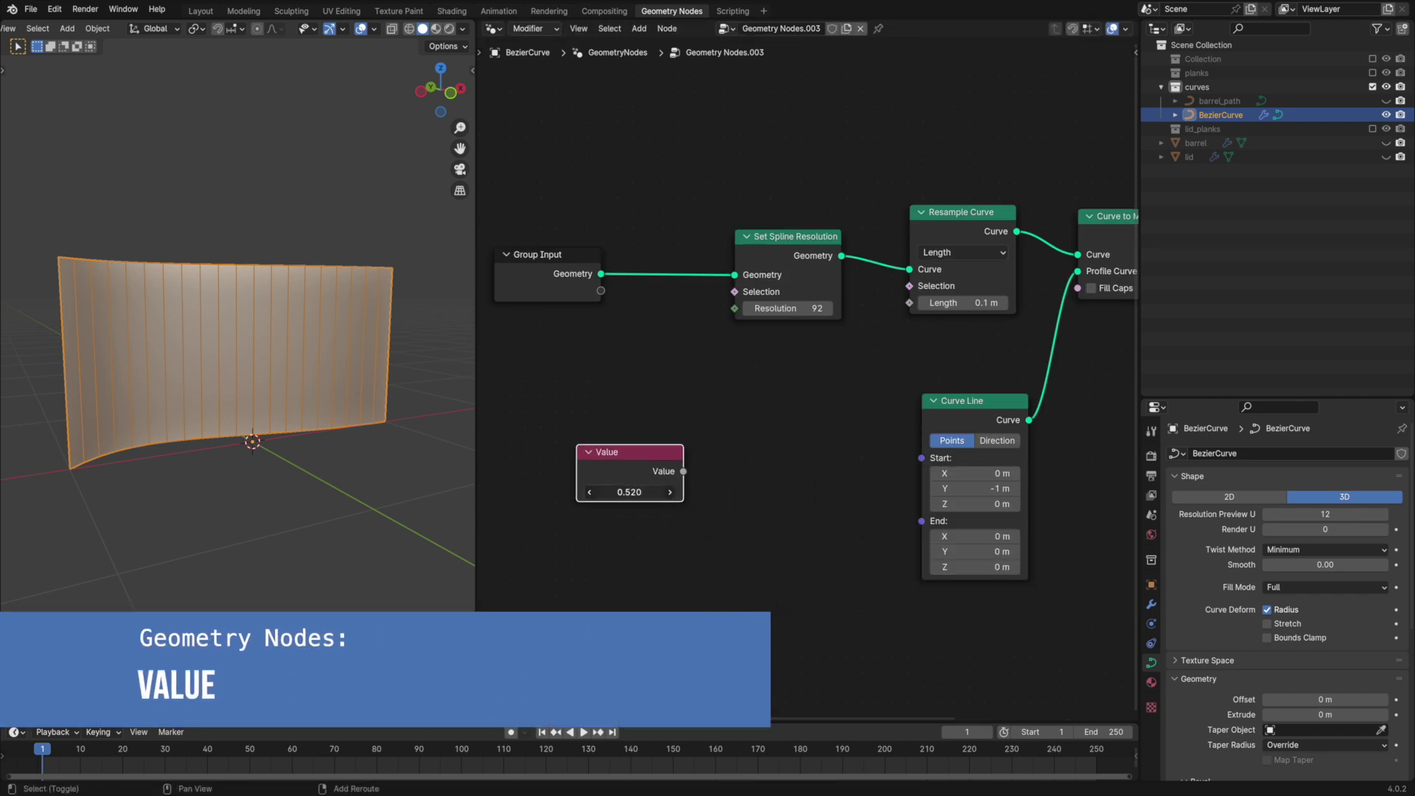
{"action": "key", "text": "g"}
{"action": "left_click", "coordinate": [669, 481]}
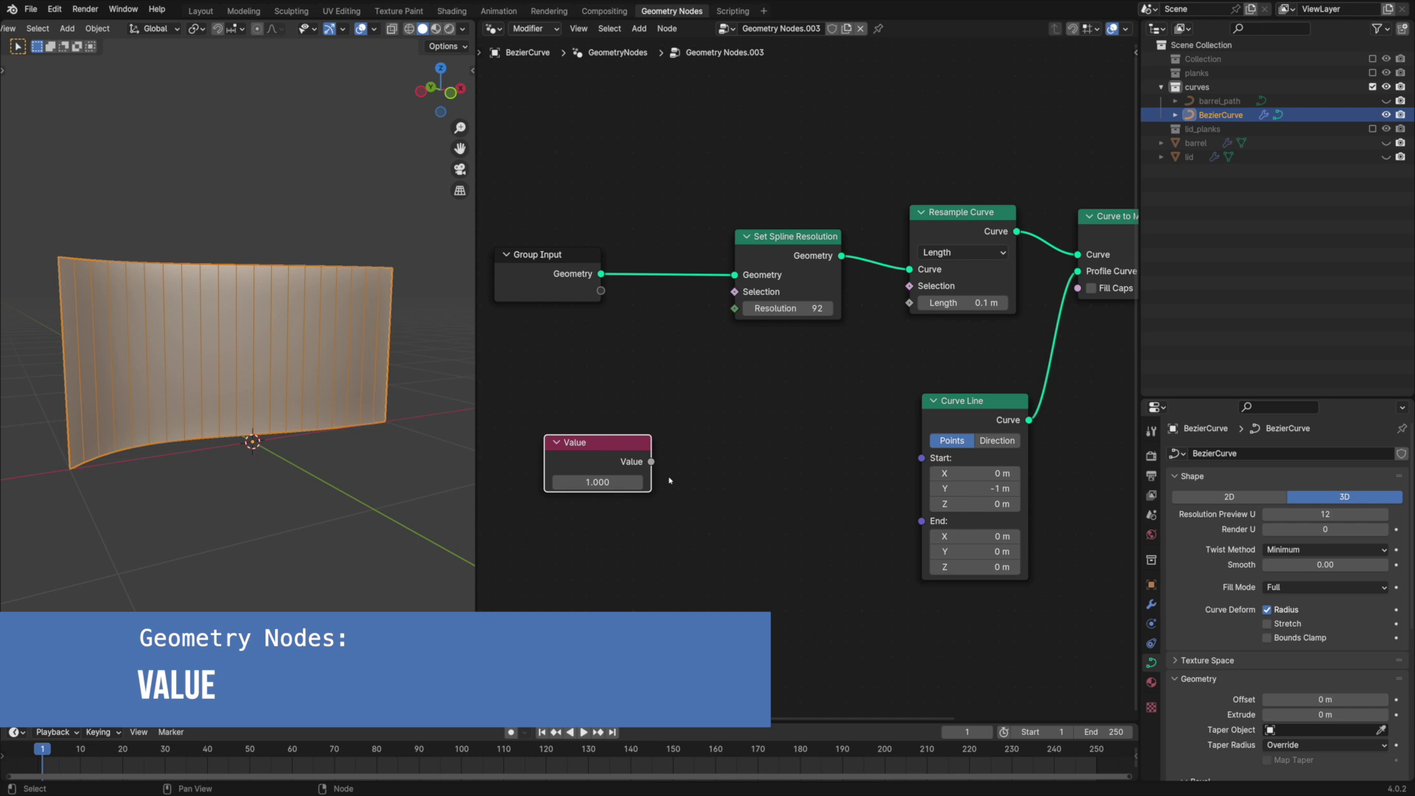
Step: Add a Math node set to Divide, feed it from the Value node, and set its divisor to 2.000
{"action": "key", "text": "shift+a"}
{"action": "type", "text": "add"}
{"action": "key", "text": "Return"}
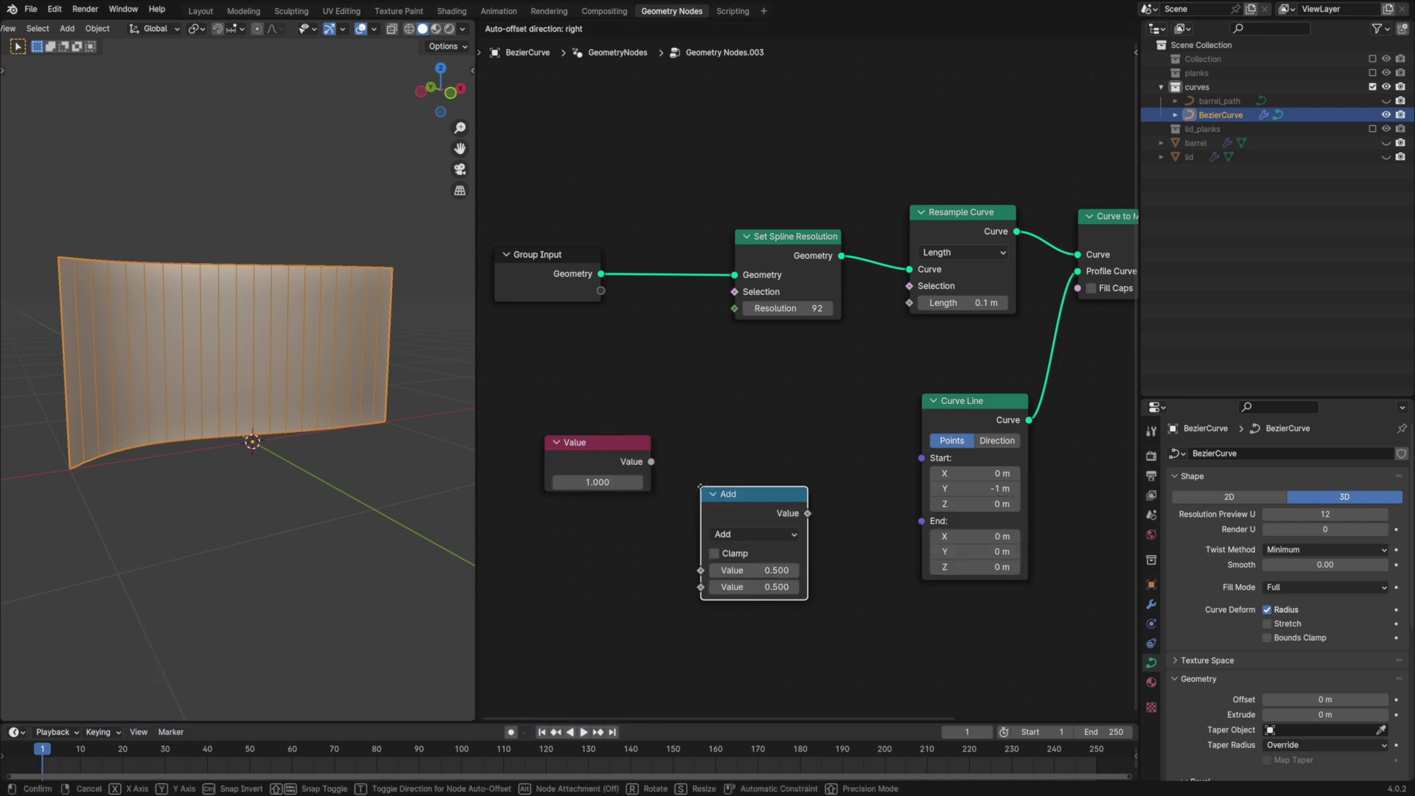
{"action": "left_click", "coordinate": [688, 435]}
{"action": "left_click", "coordinate": [743, 481]}
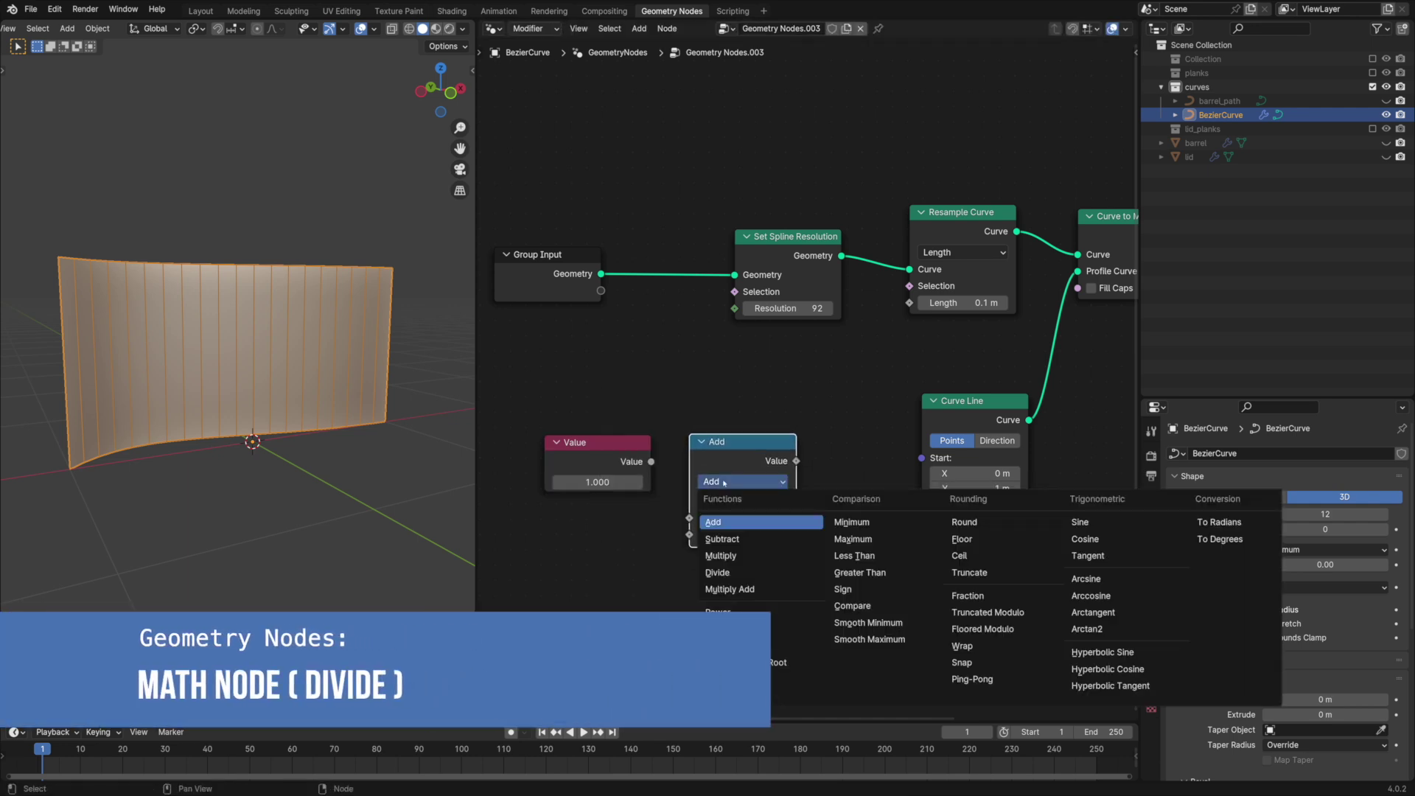
{"action": "left_click", "coordinate": [726, 572]}
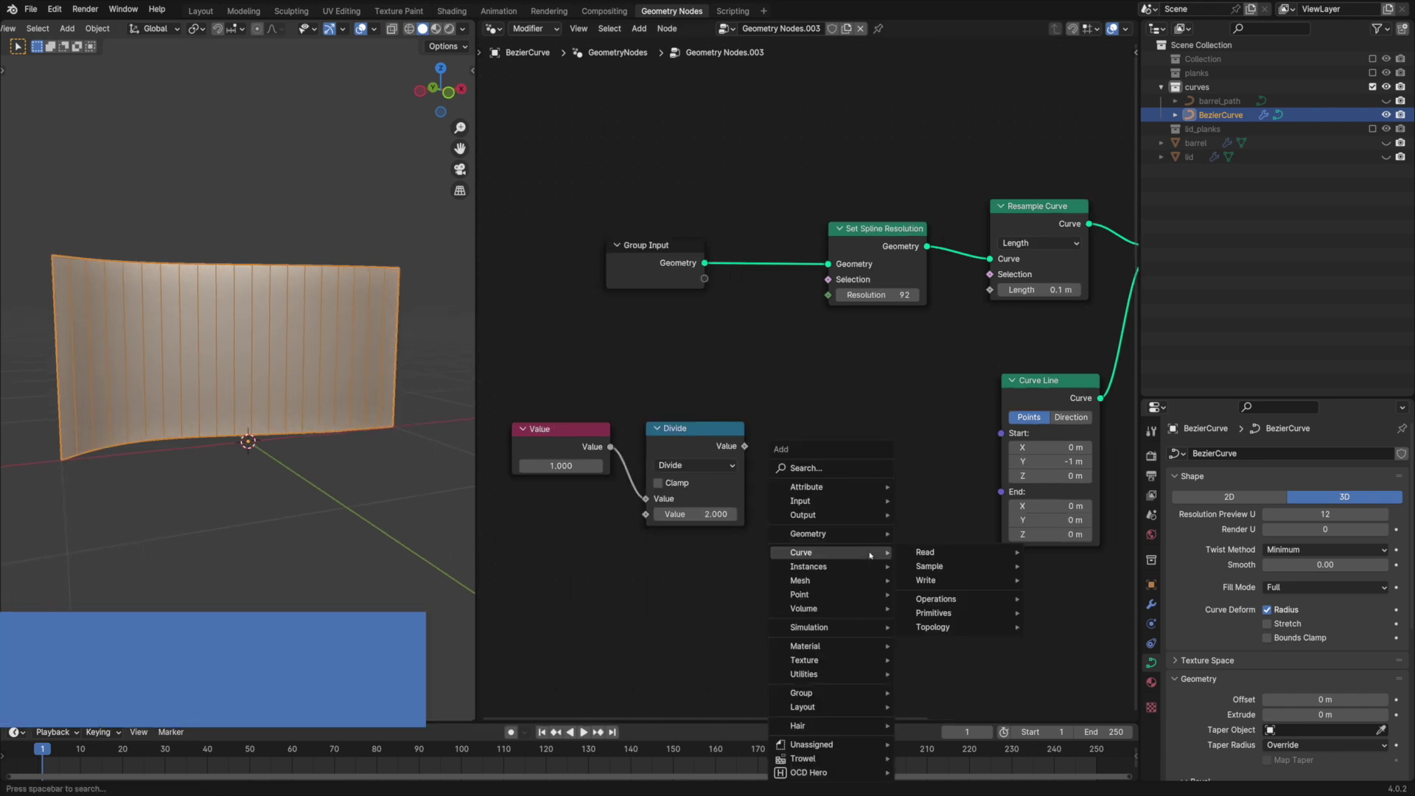
Step: Add a Combine XYZ node between the Divide node and the Curve Line node
{"action": "type", "text": "combine"}
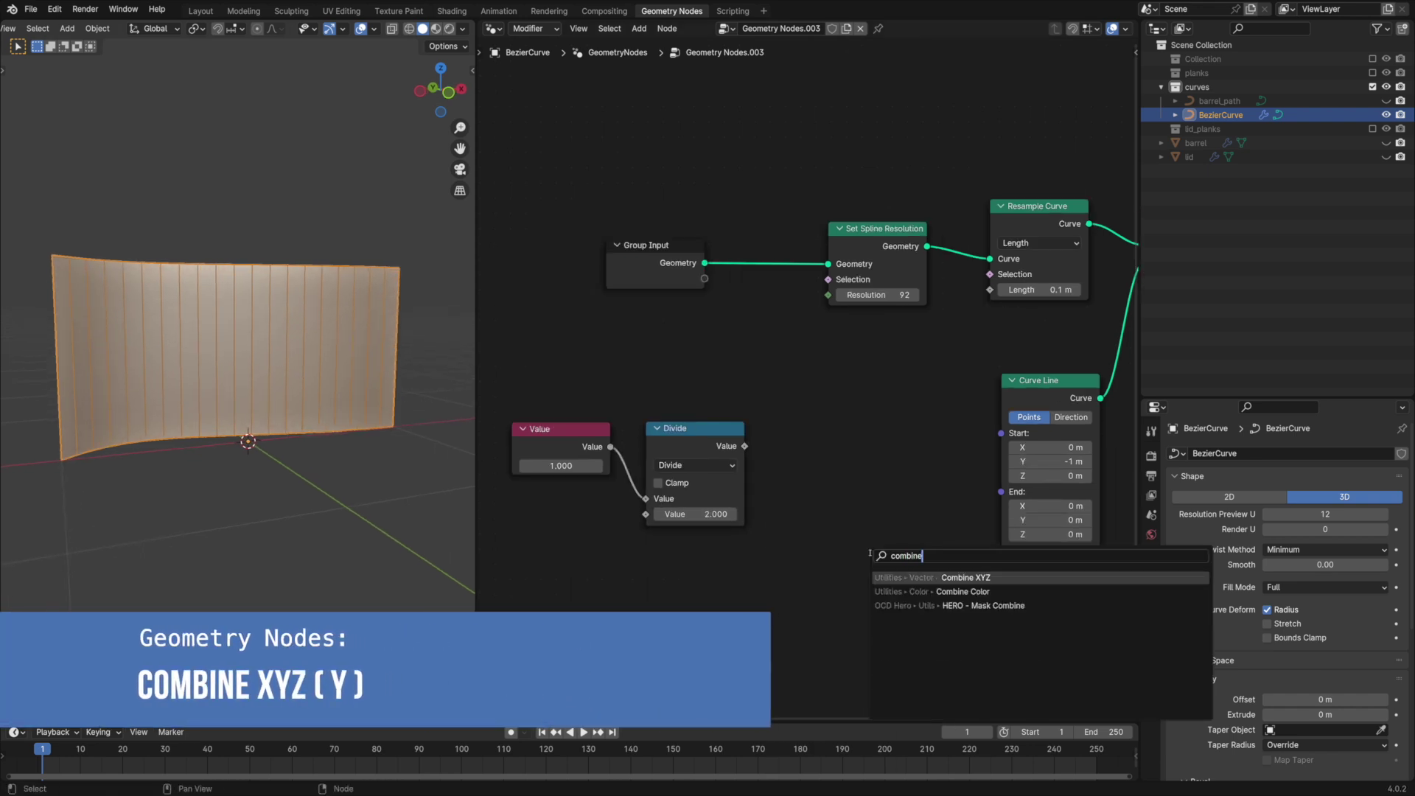
{"action": "key", "text": "Return"}
{"action": "left_click", "coordinate": [793, 420]}
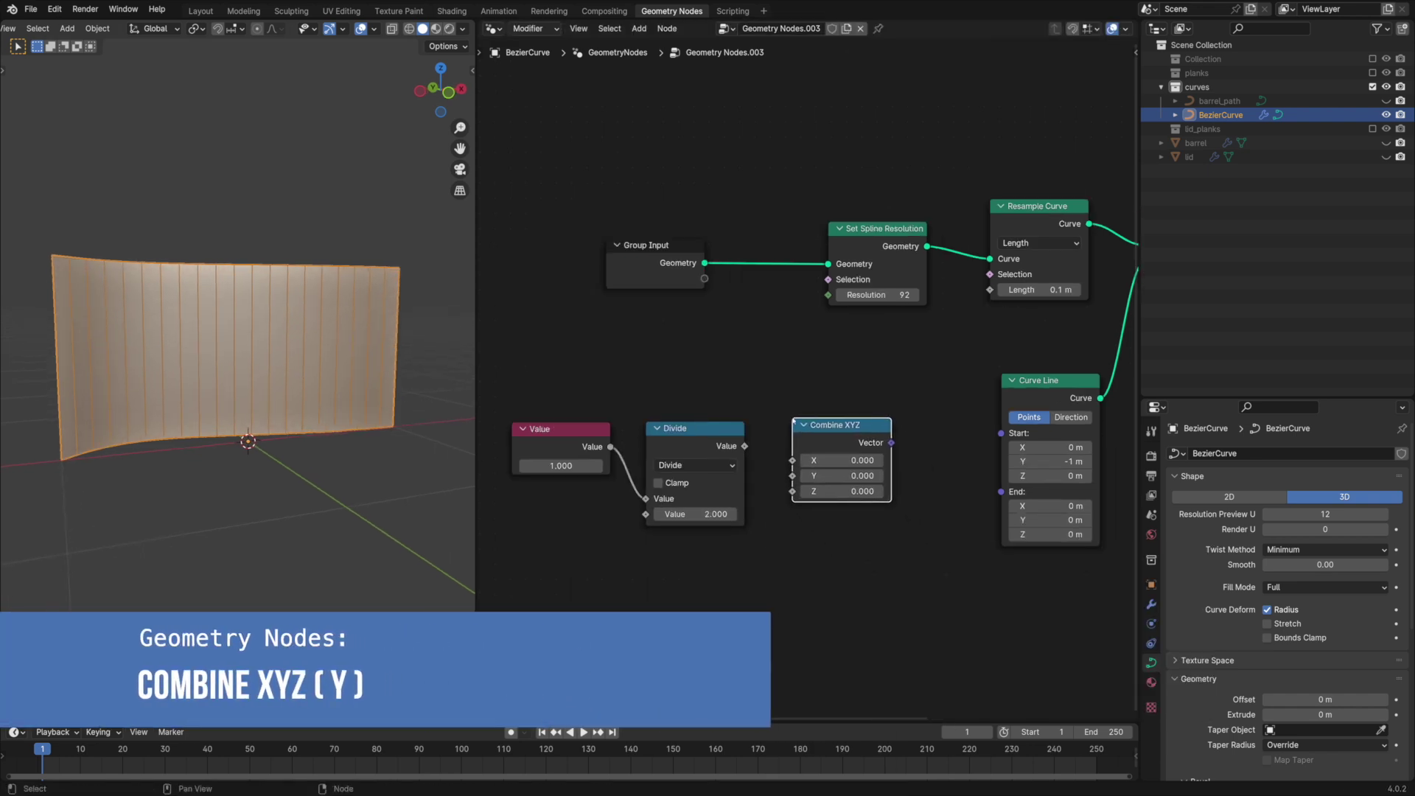
Step: Connect the Divide output to the Y input of Combine XYZ, and its vector to the Curve Line's End
{"action": "left_click_drag", "start_coordinate": [744, 446], "coordinate": [793, 476]}
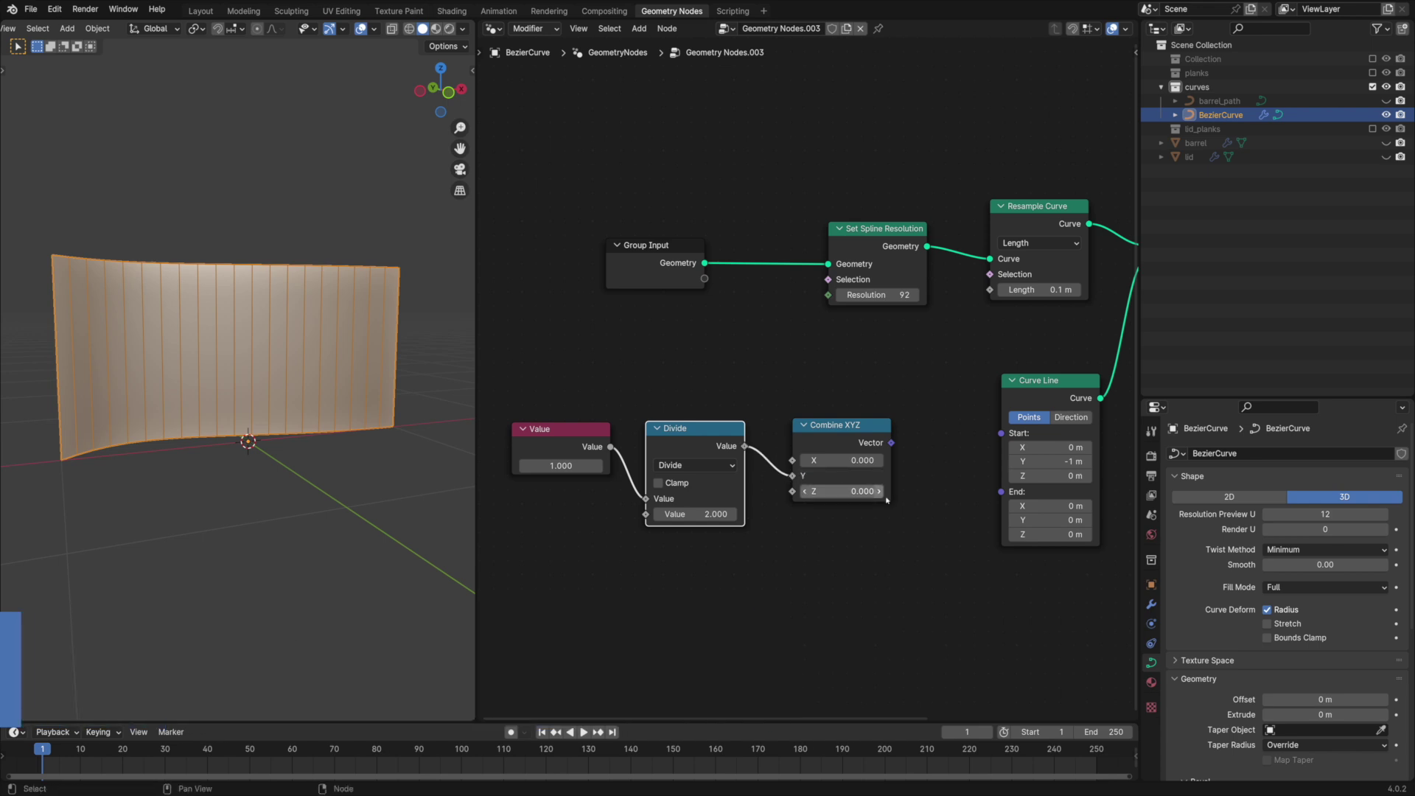
{"action": "left_click", "coordinate": [928, 457]}
{"action": "left_click_drag", "start_coordinate": [999, 495], "coordinate": [999, 496]}
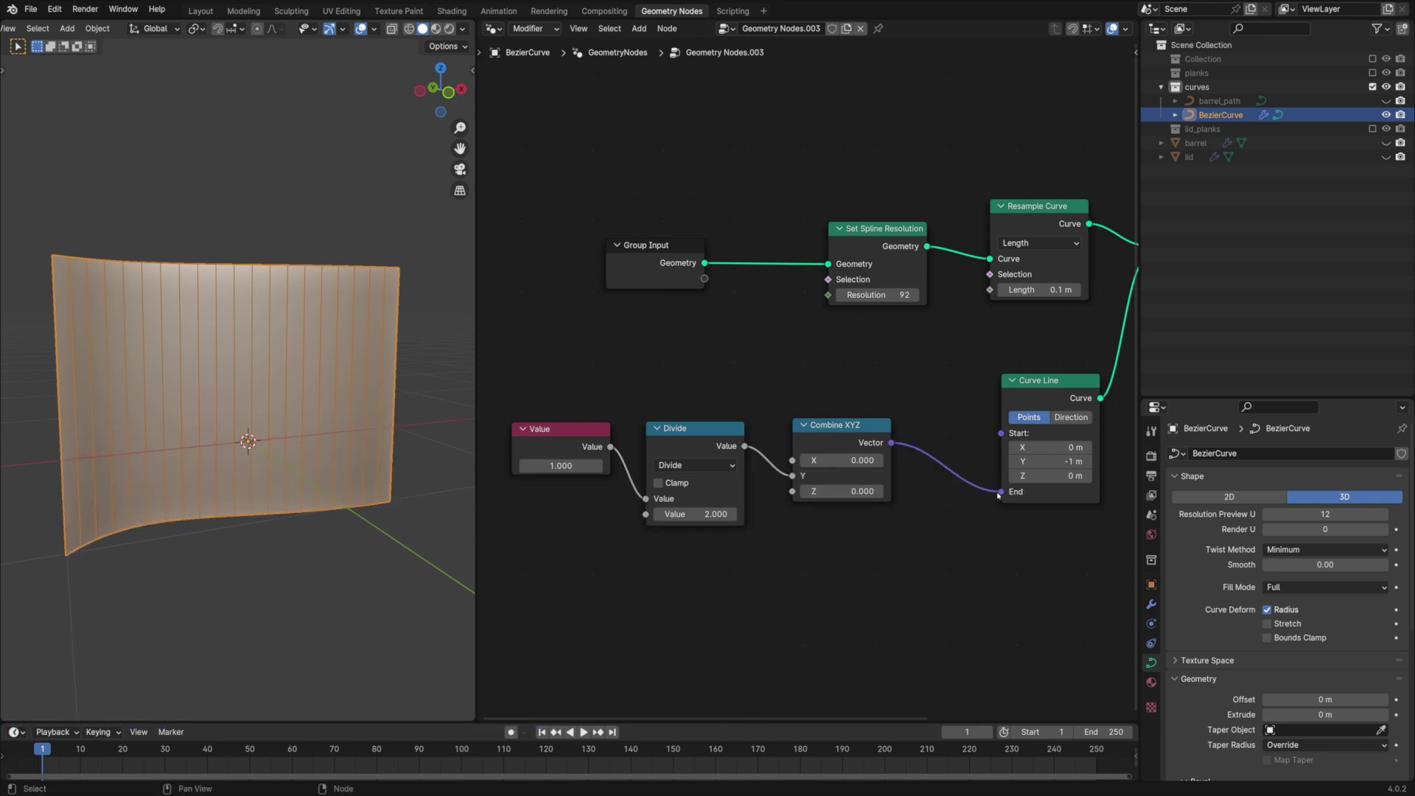
Step: Move the Combine XYZ node closer to the Curve Line node and place an unconnected duplicate directly above it
{"action": "left_click_drag", "start_coordinate": [849, 427], "coordinate": [911, 477]}
{"action": "left_click", "coordinate": [911, 477]}
{"action": "key", "text": "shift+d"}
{"action": "left_click", "coordinate": [910, 378]}
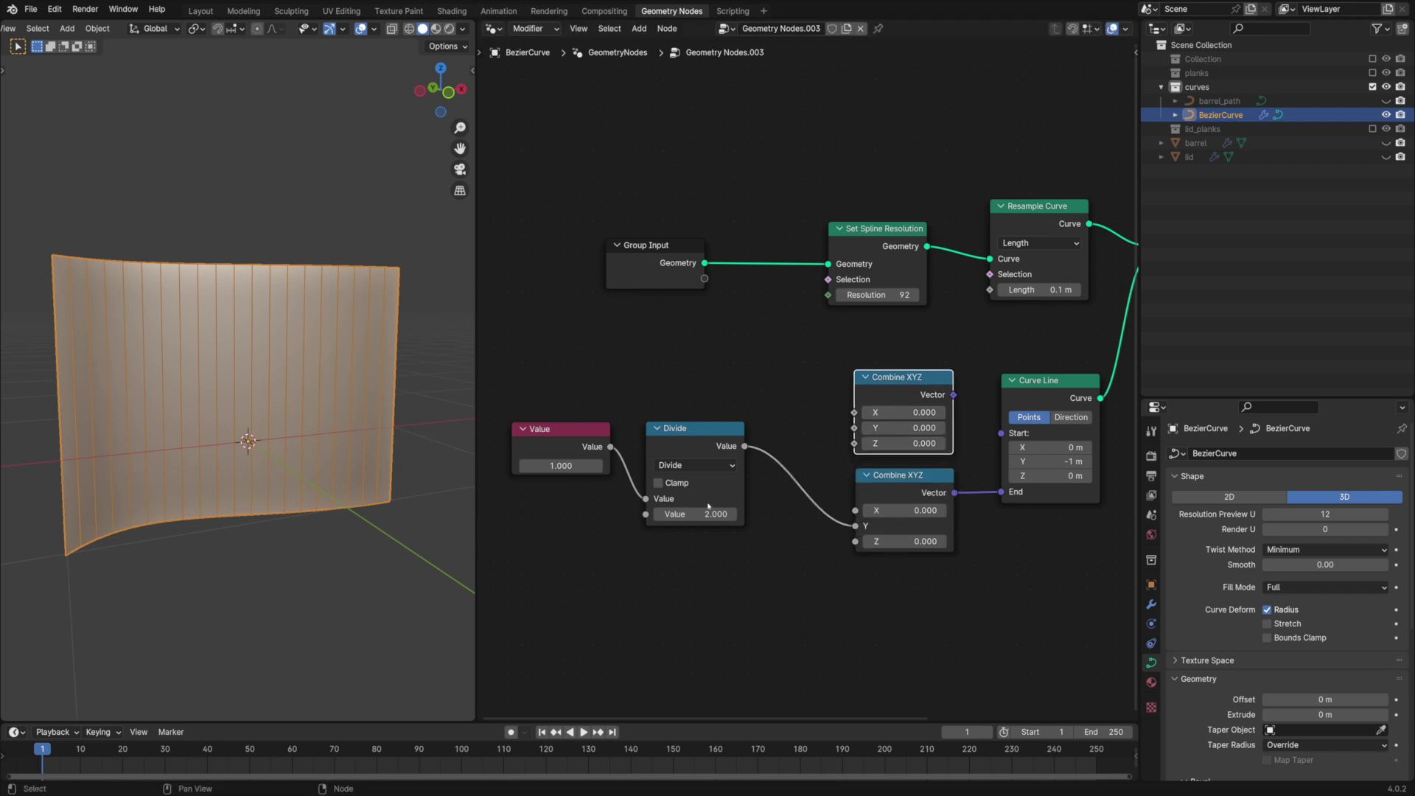
Step: Move the Divide node below the Value node, and duplicate it as a Multiply node with a multiplier of -1.000
{"action": "left_click_drag", "start_coordinate": [702, 433], "coordinate": [568, 496]}
{"action": "key", "text": "shift+d"}
{"action": "left_click", "coordinate": [735, 400]}
{"action": "left_click", "coordinate": [735, 400]}
{"action": "left_click", "coordinate": [721, 471]}
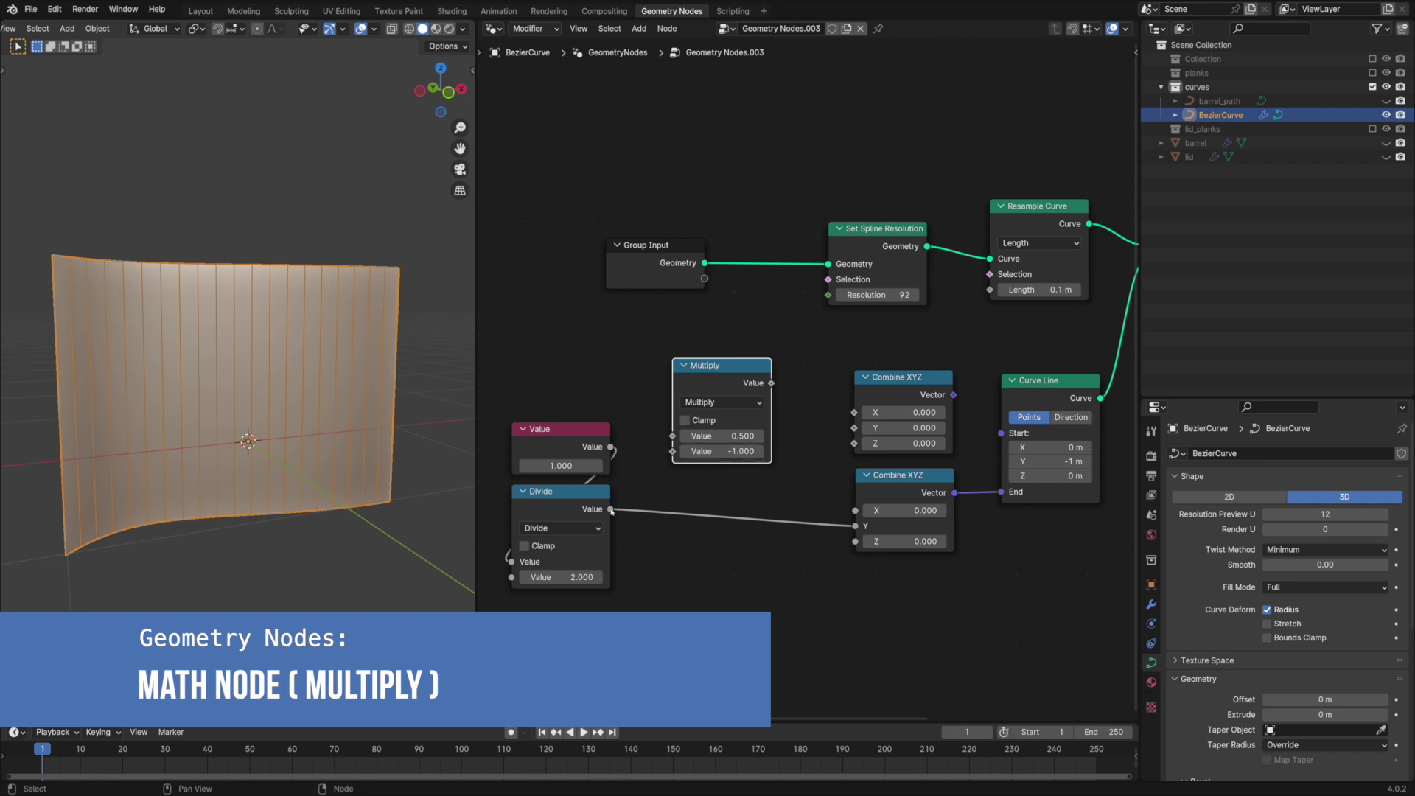
Step: Route the Divide output through Multiply into the upper Combine XYZ's Y, and connect its vector to the Curve Line's Start
{"action": "left_click_drag", "start_coordinate": [610, 509], "coordinate": [672, 435]}
{"action": "left_click_drag", "start_coordinate": [771, 382], "coordinate": [854, 428]}
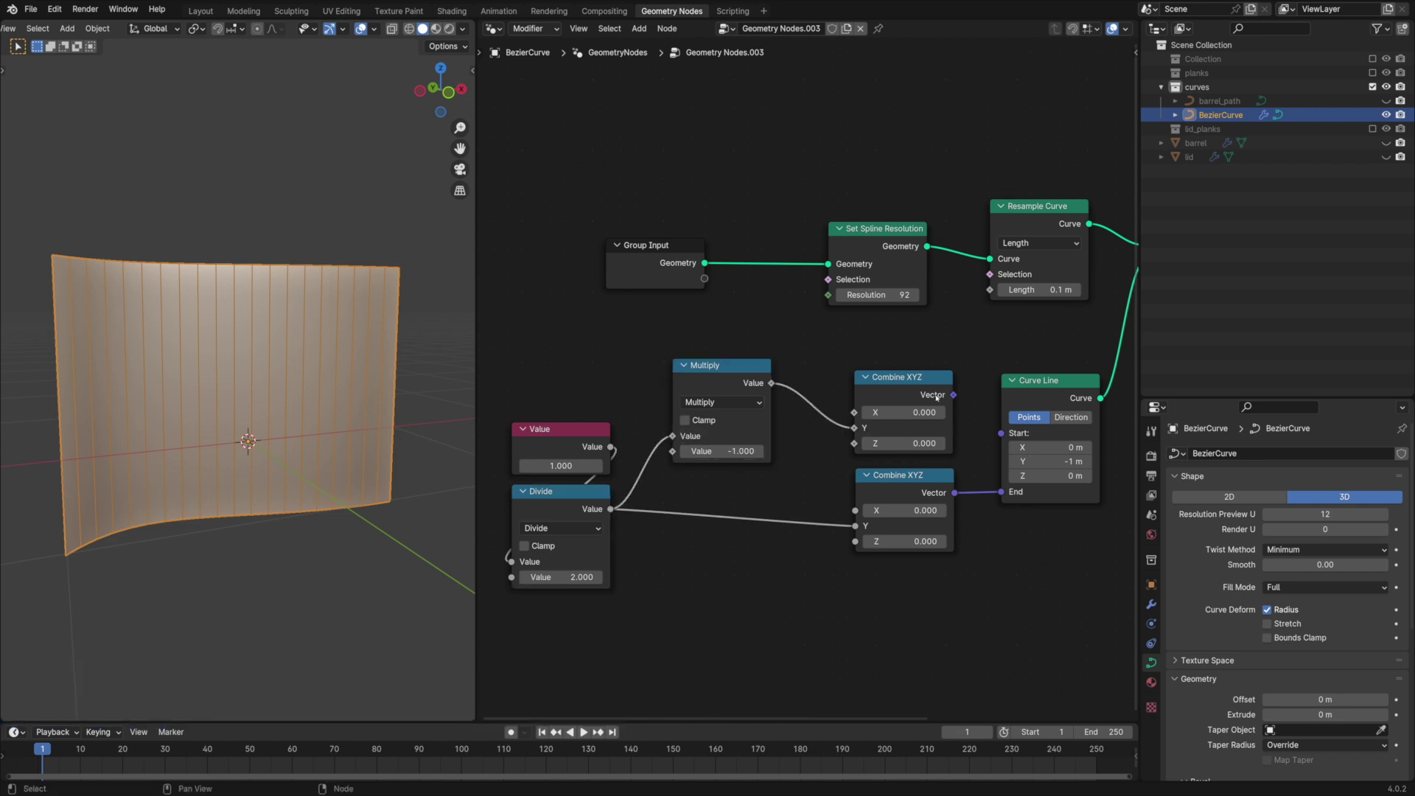
{"action": "left_click_drag", "start_coordinate": [953, 395], "coordinate": [999, 435]}
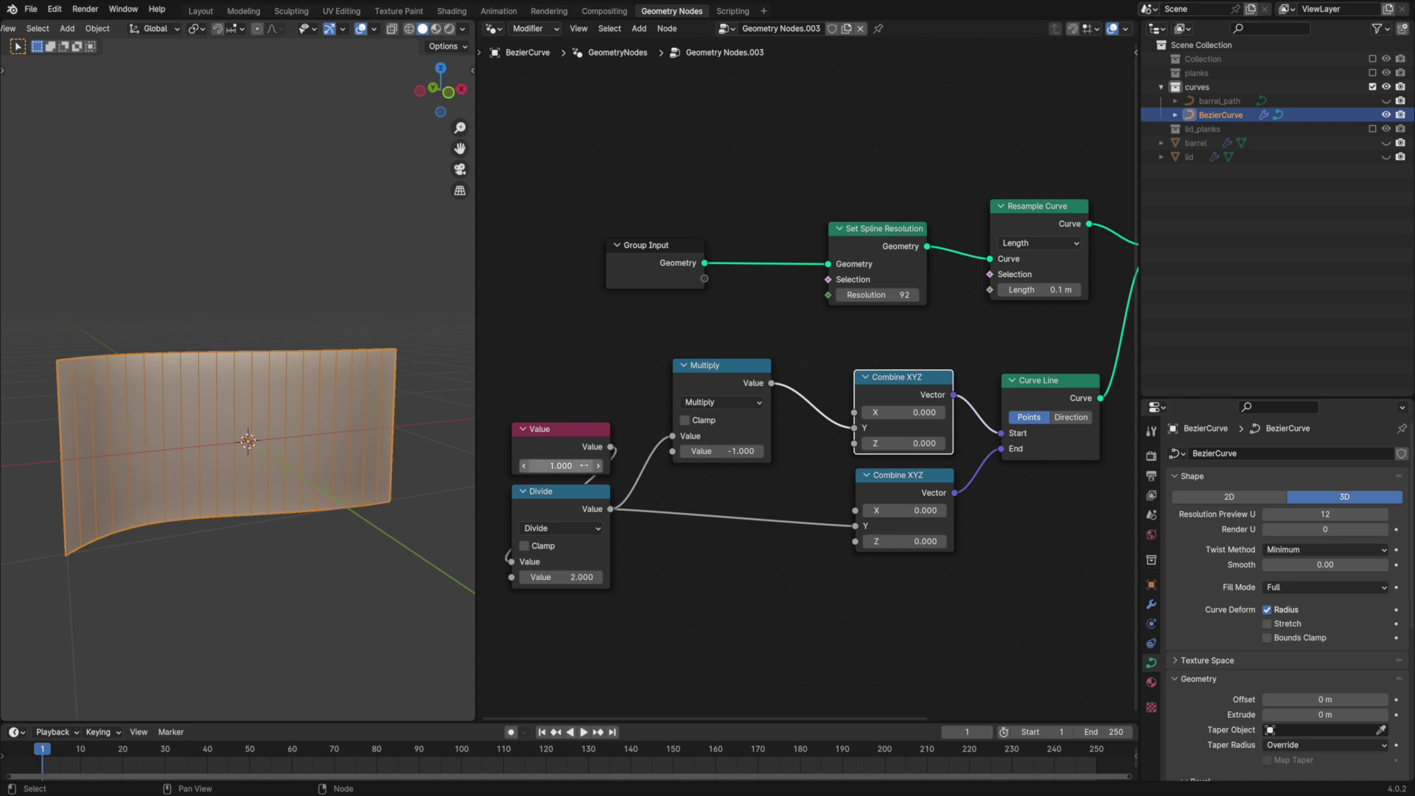
Step: Set the Value node to 0.420 and the Resample Curve length to 0.16 m
{"action": "left_click_drag", "start_coordinate": [584, 465], "coordinate": [549, 465]}
{"action": "left_click_drag", "start_coordinate": [1038, 289], "coordinate": [1025, 290]}
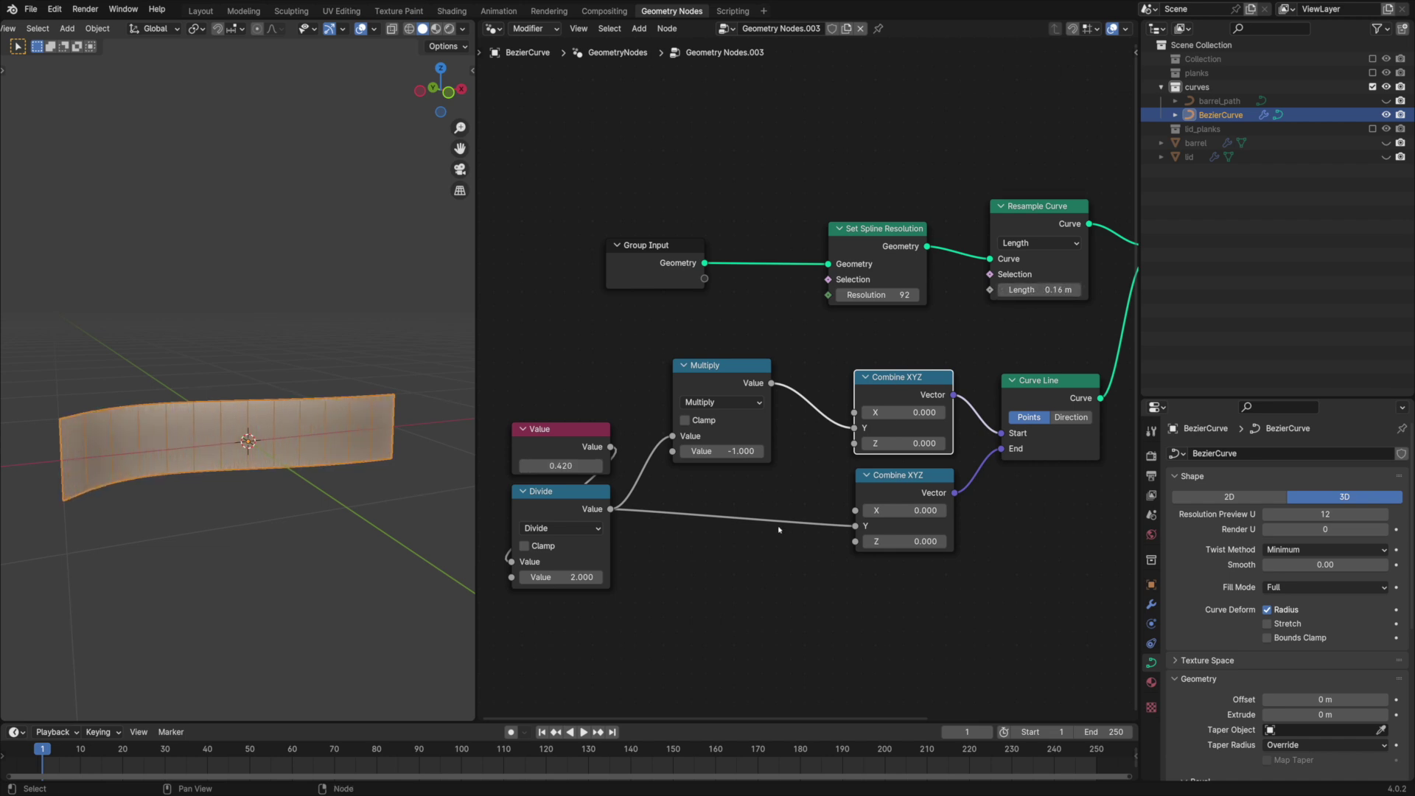
Step: Duplicate the Value node below Divide with a value of 0.15 and feed it into the Resample Curve's Length
{"action": "scroll", "coordinate": [774, 529], "scroll_direction": "down", "scroll_amount": 1}
{"action": "middle_click_drag", "start_coordinate": [725, 529], "coordinate": [808, 515]}
{"action": "left_click_drag", "start_coordinate": [781, 254], "coordinate": [561, 257]}
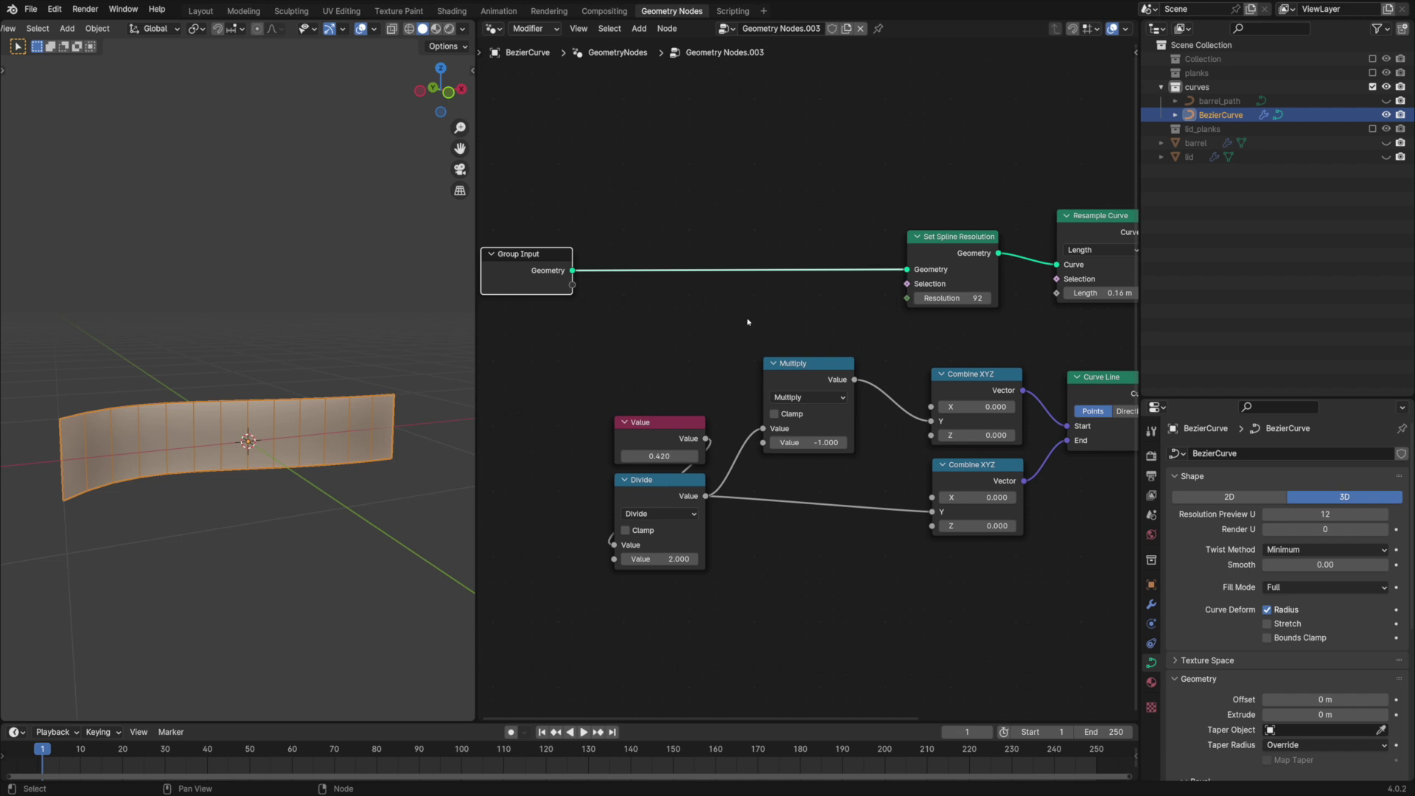
{"action": "left_click", "coordinate": [680, 425]}
{"action": "key", "text": "shift+d"}
{"action": "left_click", "coordinate": [682, 590]}
{"action": "double_click", "coordinate": [650, 572]}
{"action": "type", "text": ".15"}
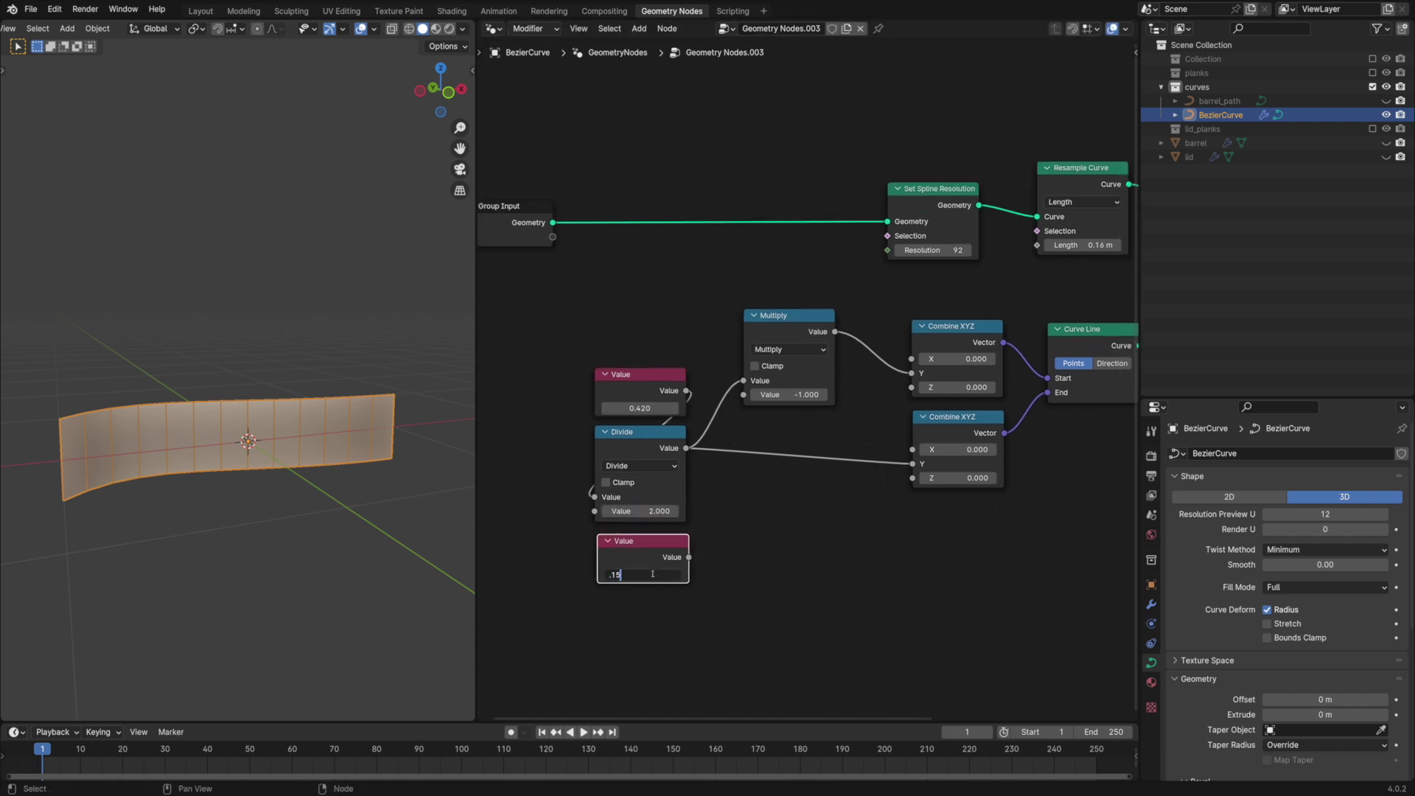
{"action": "key", "text": "Return"}
{"action": "middle_click_drag", "start_coordinate": [745, 505], "coordinate": [679, 527]}
{"action": "left_click_drag", "start_coordinate": [623, 580], "coordinate": [971, 269]}
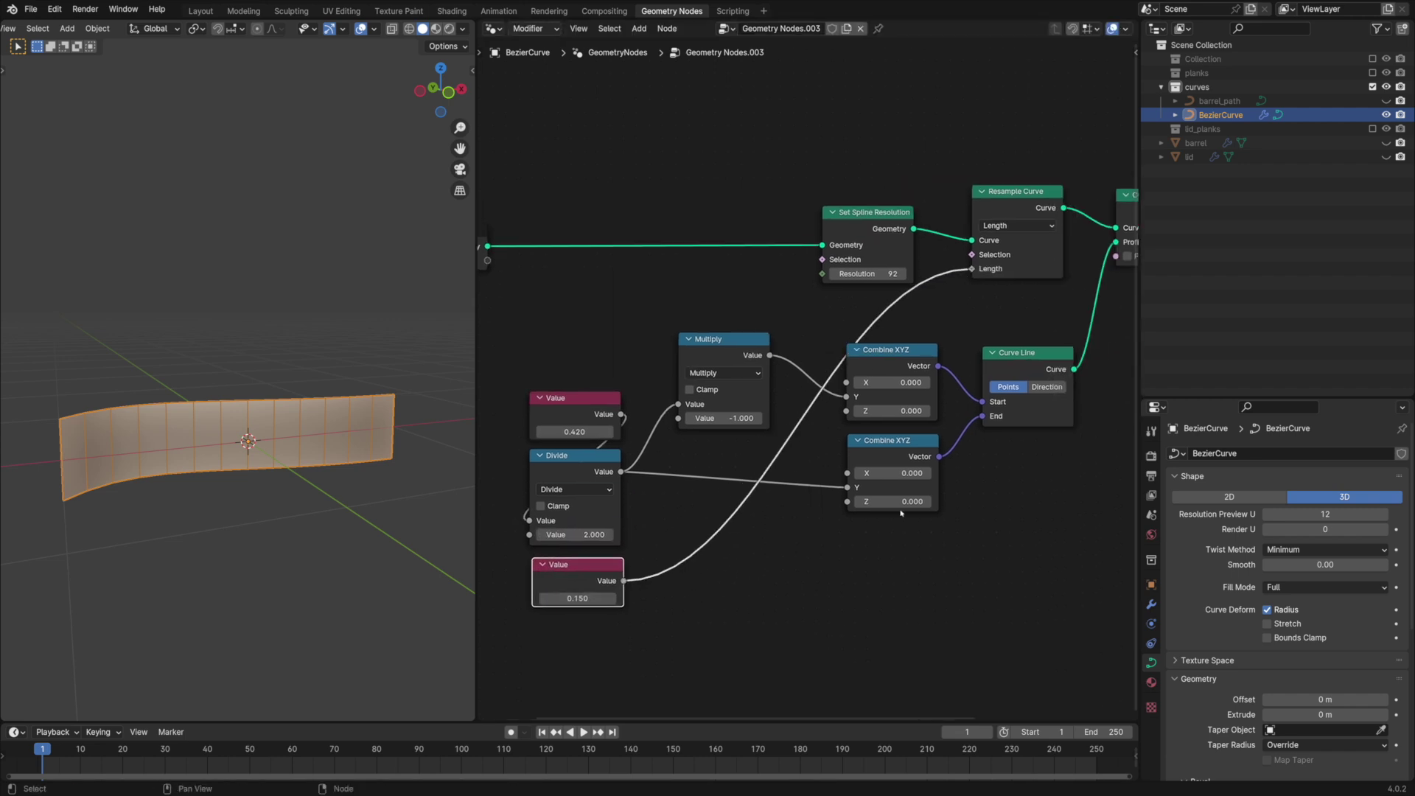
Step: Duplicate the Resample Curve node and insert the copy between Curve Line and Curve to Mesh
{"action": "middle_click_drag", "start_coordinate": [901, 512], "coordinate": [834, 516]}
{"action": "left_click", "coordinate": [962, 196]}
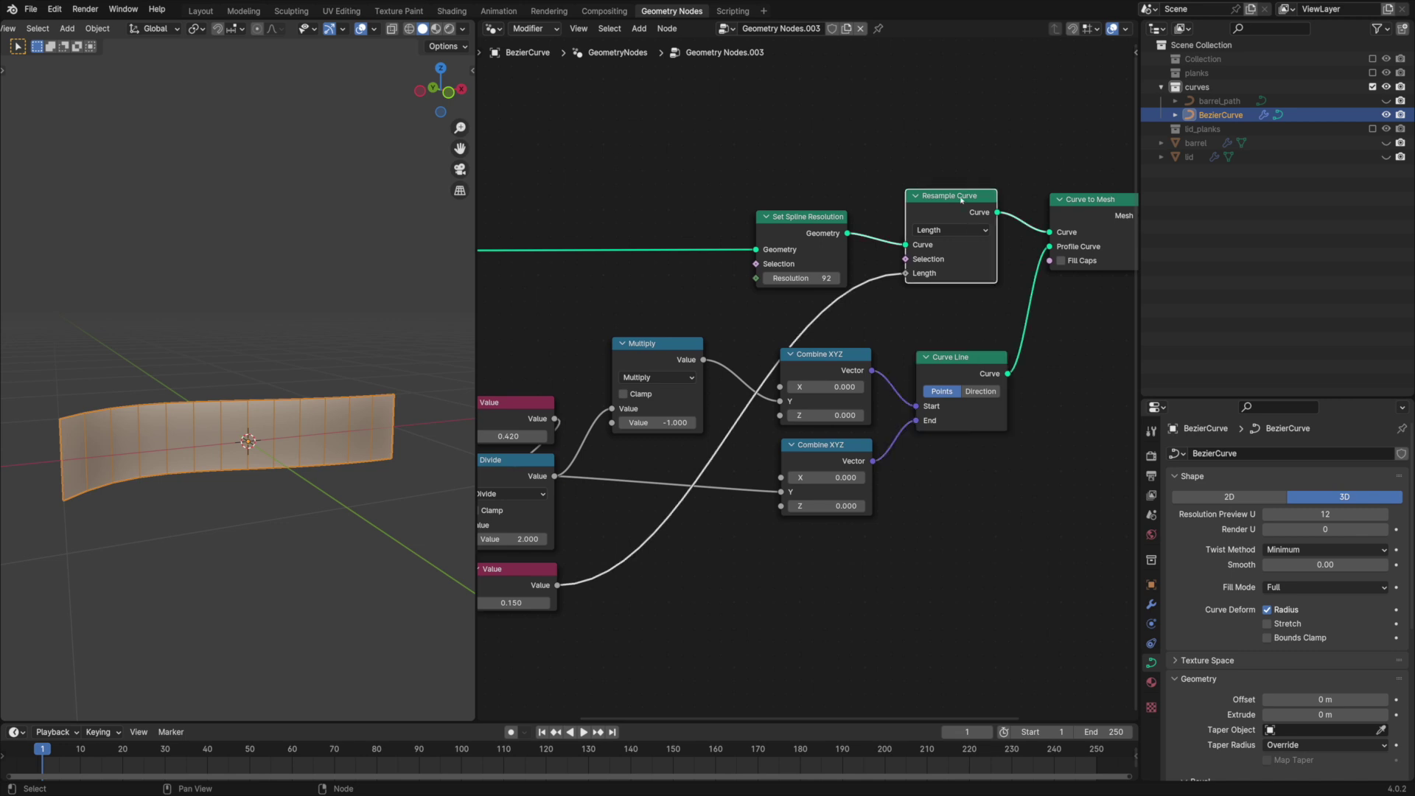
{"action": "key", "text": "shift+d"}
{"action": "left_click", "coordinate": [1113, 295]}
{"action": "scroll", "coordinate": [810, 379], "scroll_direction": "down", "scroll_amount": 1}
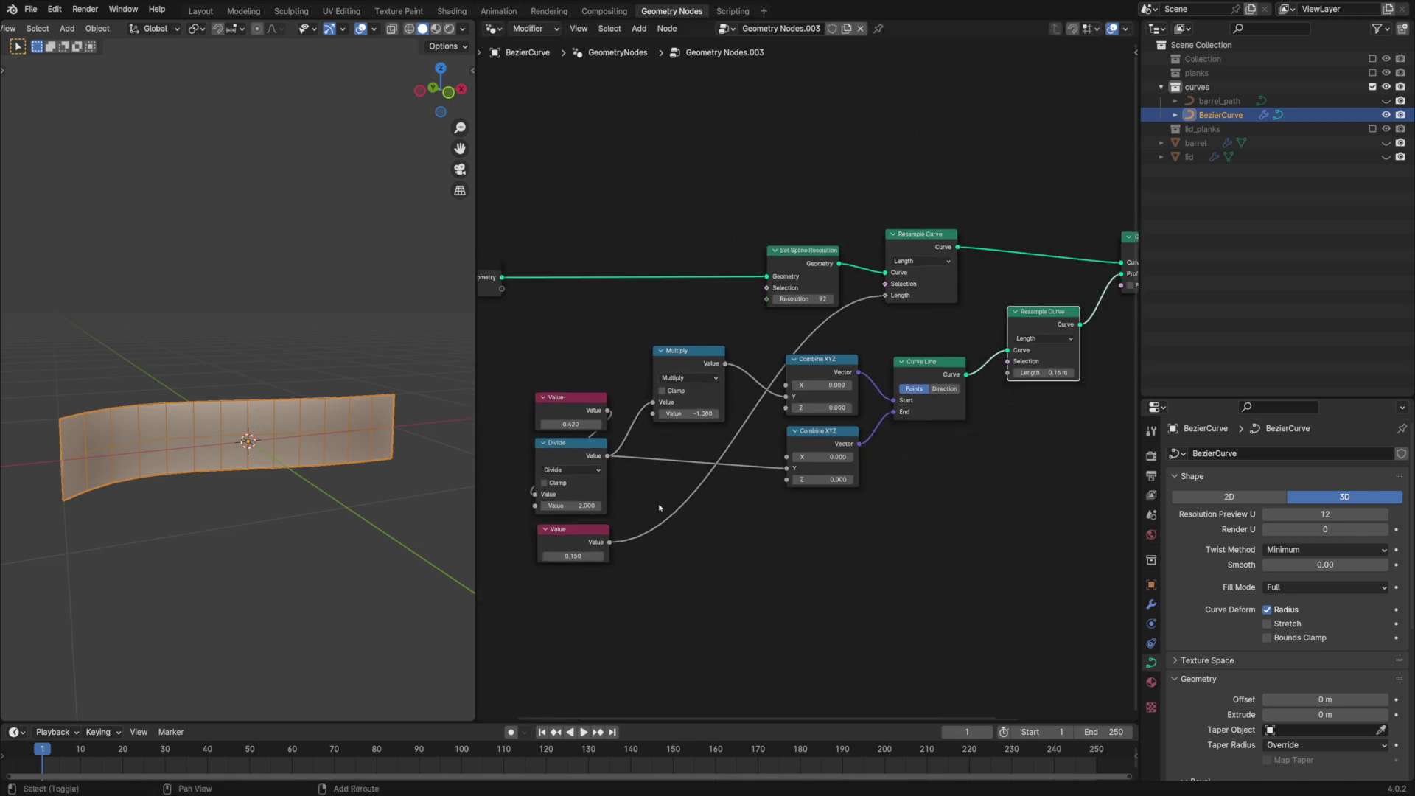
Step: Add a reroute point on the lower Value's link and connect it to the second Resample Curve's Length
{"action": "right_click_drag", "start_coordinate": [659, 507], "coordinate": [670, 516], "text": "shift"}
{"action": "left_click_drag", "start_coordinate": [670, 516], "coordinate": [1010, 374]}
Step: Set the lower Value node to 0.080 and the upper Value node to 0.590
{"action": "left_click_drag", "start_coordinate": [572, 557], "coordinate": [547, 555], "text": "shift"}
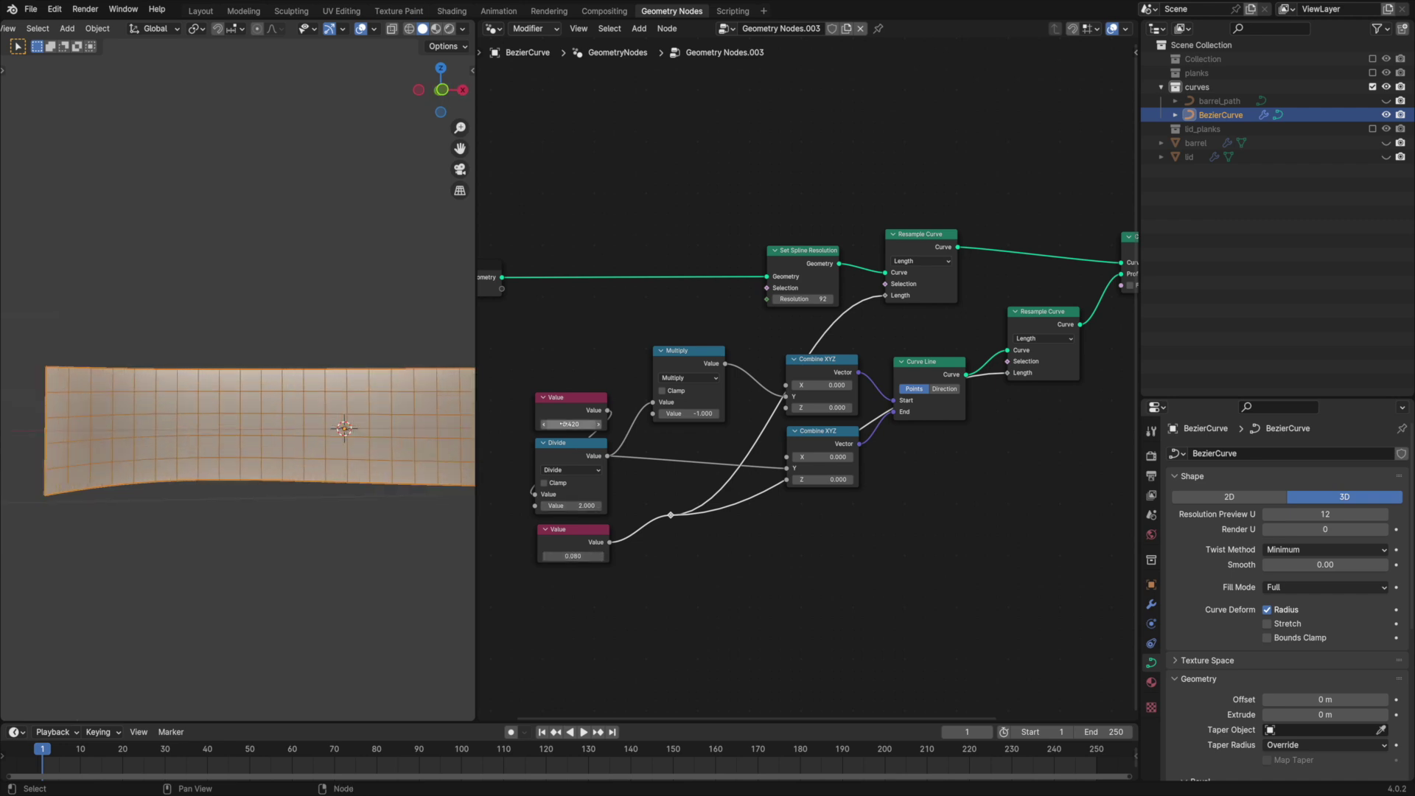
{"action": "mouse_move", "coordinate": [571, 423]}
{"action": "left_mouse_down"}
{"action": "mouse_move", "coordinate": [601, 423]}
{"action": "mouse_move", "coordinate": [583, 423]}
{"action": "left_mouse_up"}
{"action": "middle_click_drag", "start_coordinate": [347, 427], "coordinate": [313, 444]}
Step: Add a Switch node below the Curve to Mesh node
{"action": "scroll", "coordinate": [1002, 448], "scroll_direction": "right", "scroll_amount": 4, "text": "ctrl"}
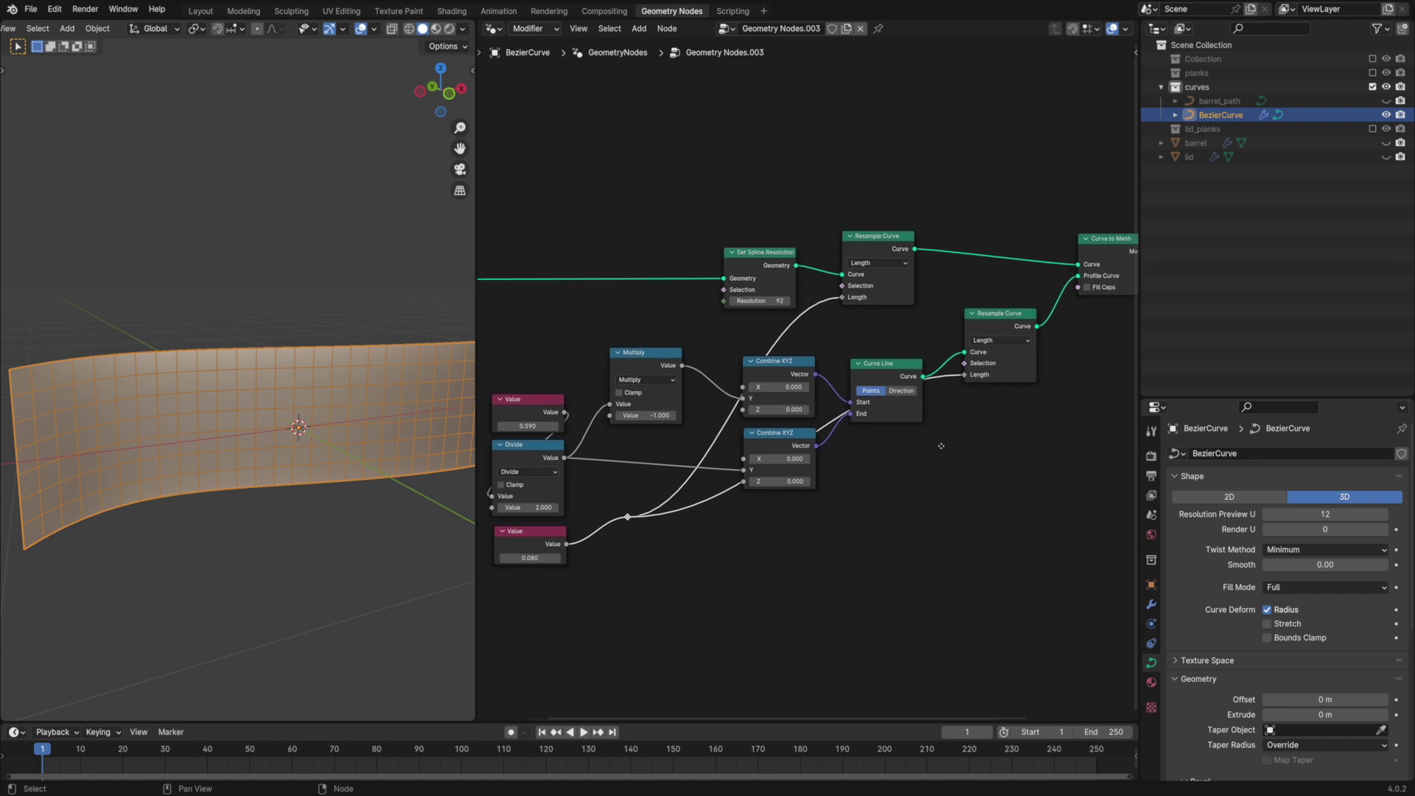
{"action": "key", "text": "shift+a"}
{"action": "mouse_move", "coordinate": [1024, 453]}
{"action": "type", "text": "switch"}
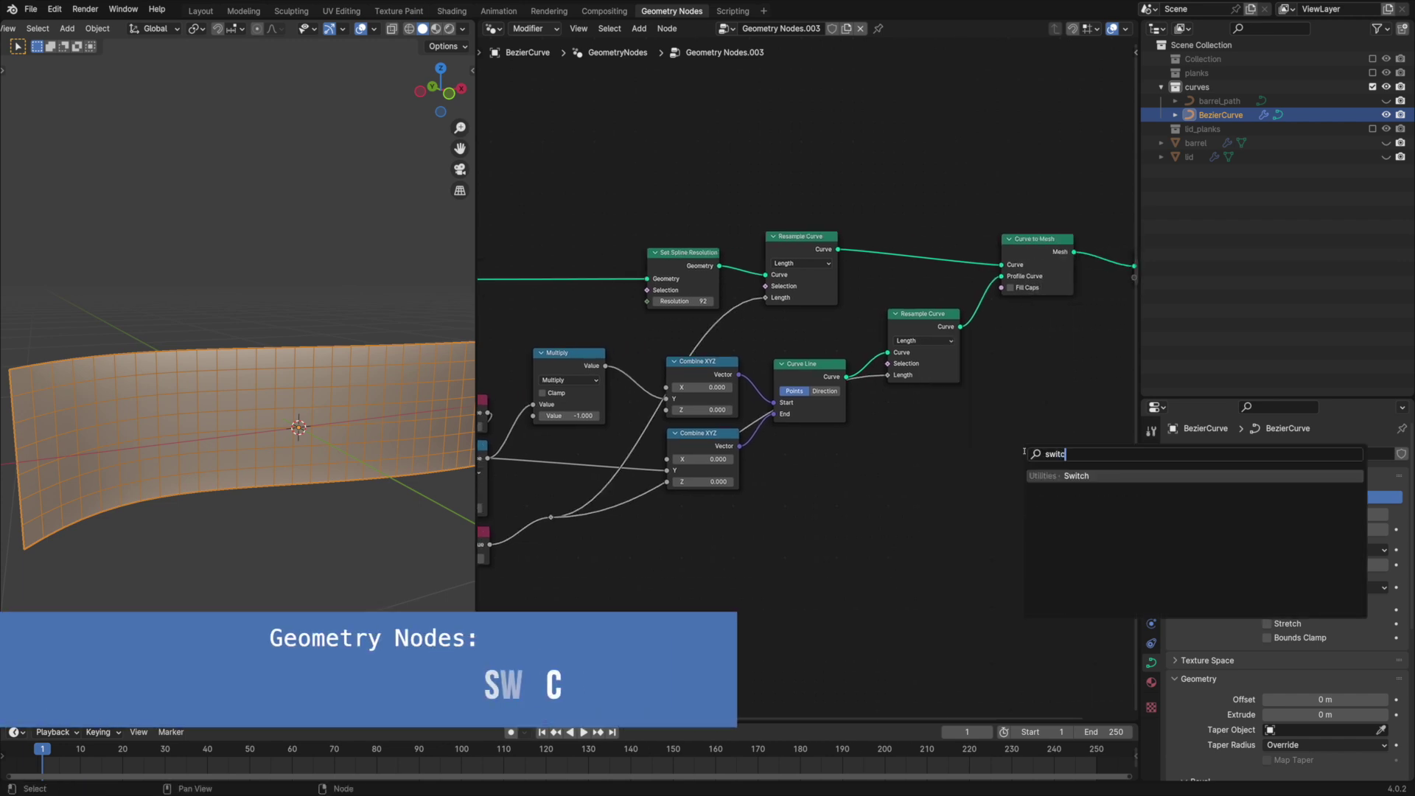
{"action": "key", "text": "Return"}
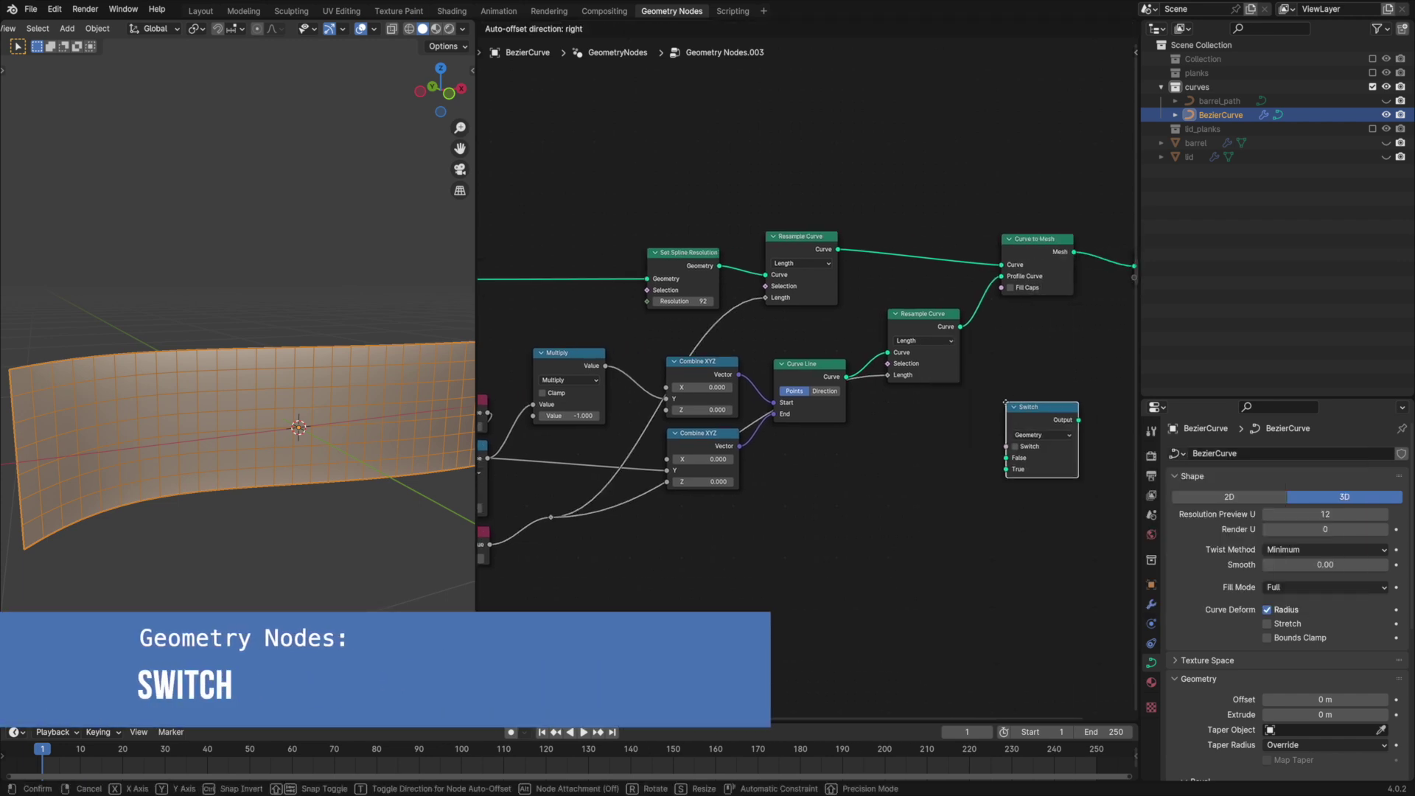
{"action": "left_click", "coordinate": [1000, 403]}
Step: Move Curve to Mesh and Group Output farther along the node chain, and reposition the Switch node in the freed space
{"action": "middle_click_drag", "start_coordinate": [1041, 354], "coordinate": [805, 373]}
{"action": "left_click_drag", "start_coordinate": [935, 327], "coordinate": [829, 257]}
{"action": "key", "text": "g"}
{"action": "left_click", "coordinate": [1045, 237]}
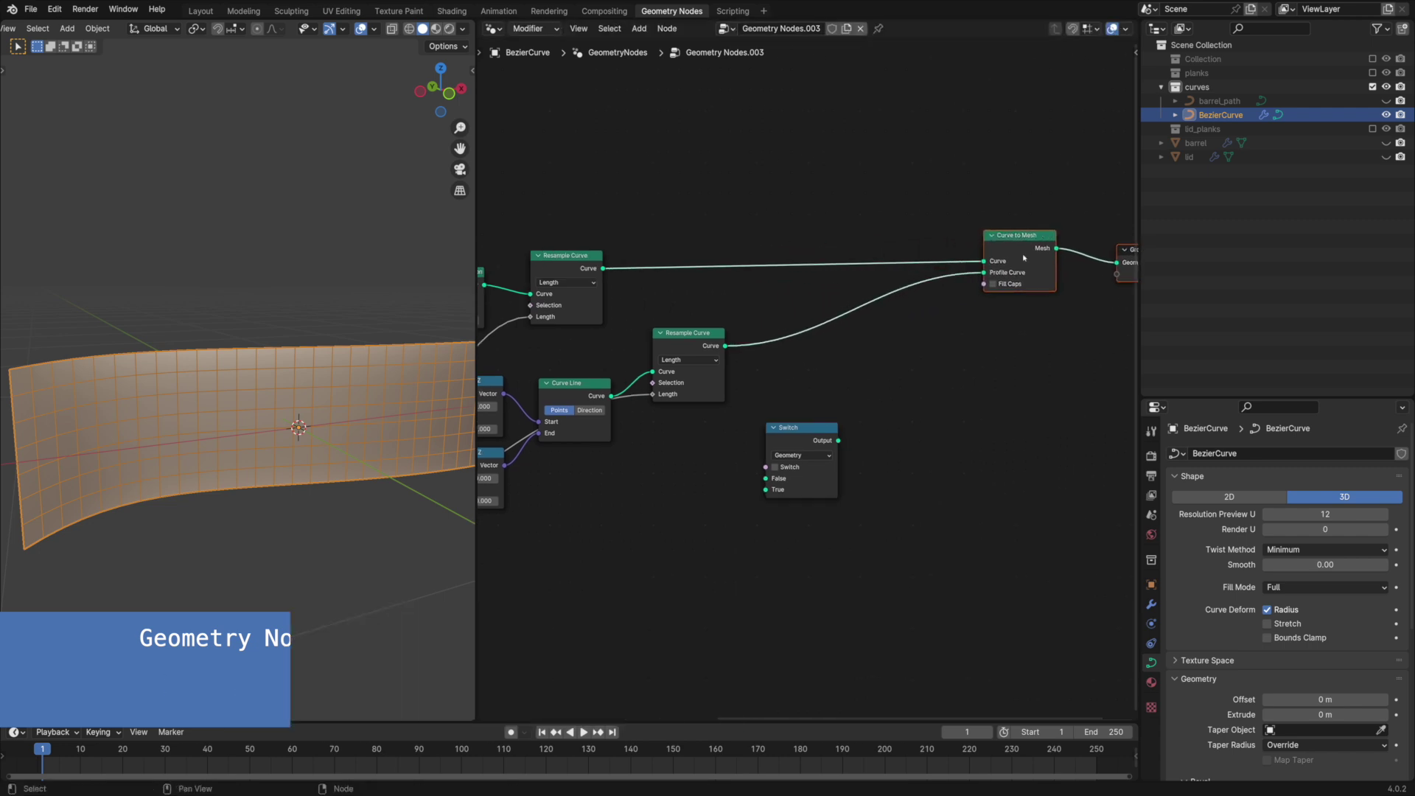
{"action": "left_click", "coordinate": [958, 317]}
{"action": "middle_click_drag", "start_coordinate": [874, 367], "coordinate": [985, 347]}
{"action": "left_click_drag", "start_coordinate": [925, 408], "coordinate": [978, 374]}
Step: Add a Compare node below the Curve Line node
{"action": "middle_click_drag", "start_coordinate": [719, 488], "coordinate": [781, 461]}
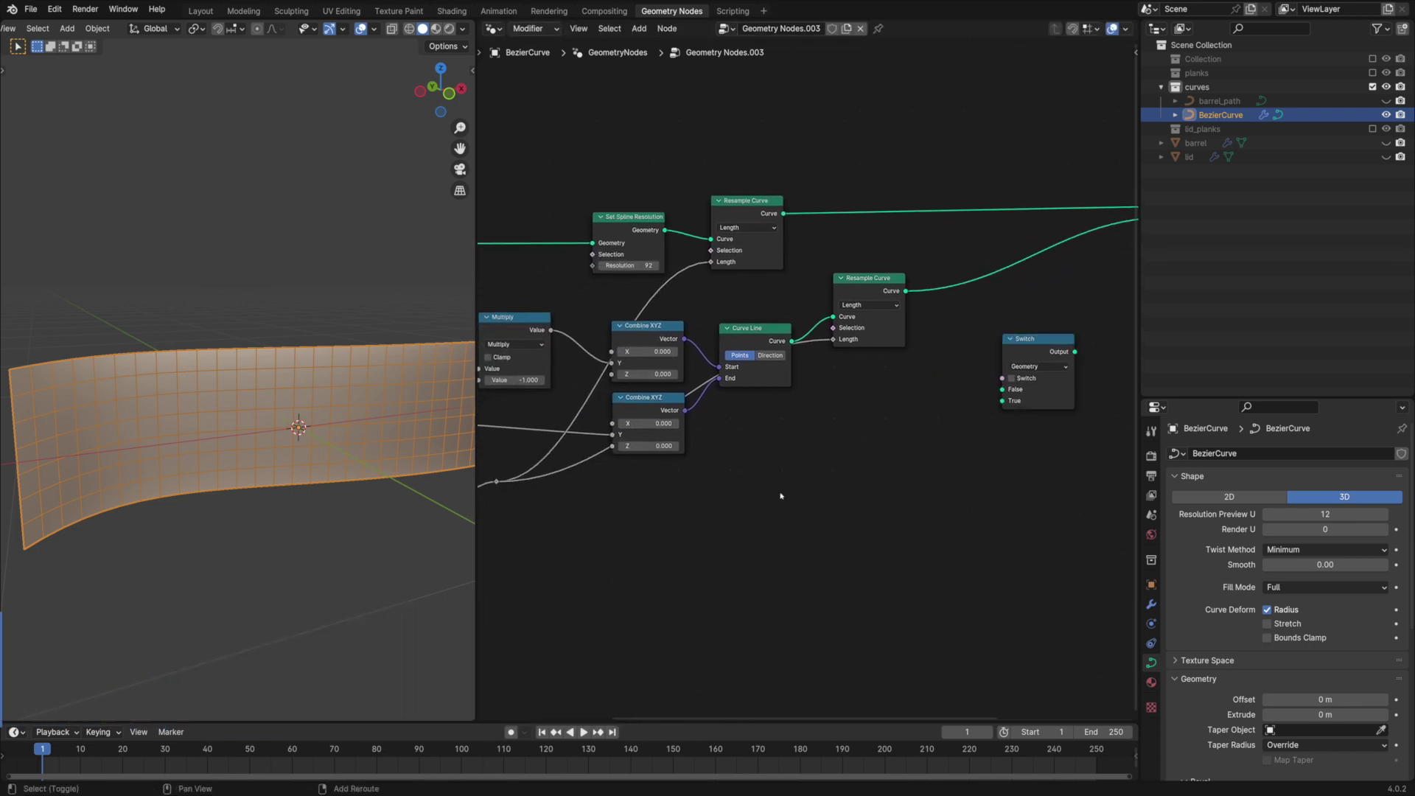
{"action": "key", "text": "shift+a"}
{"action": "type", "text": "compare"}
{"action": "key", "text": "Return"}
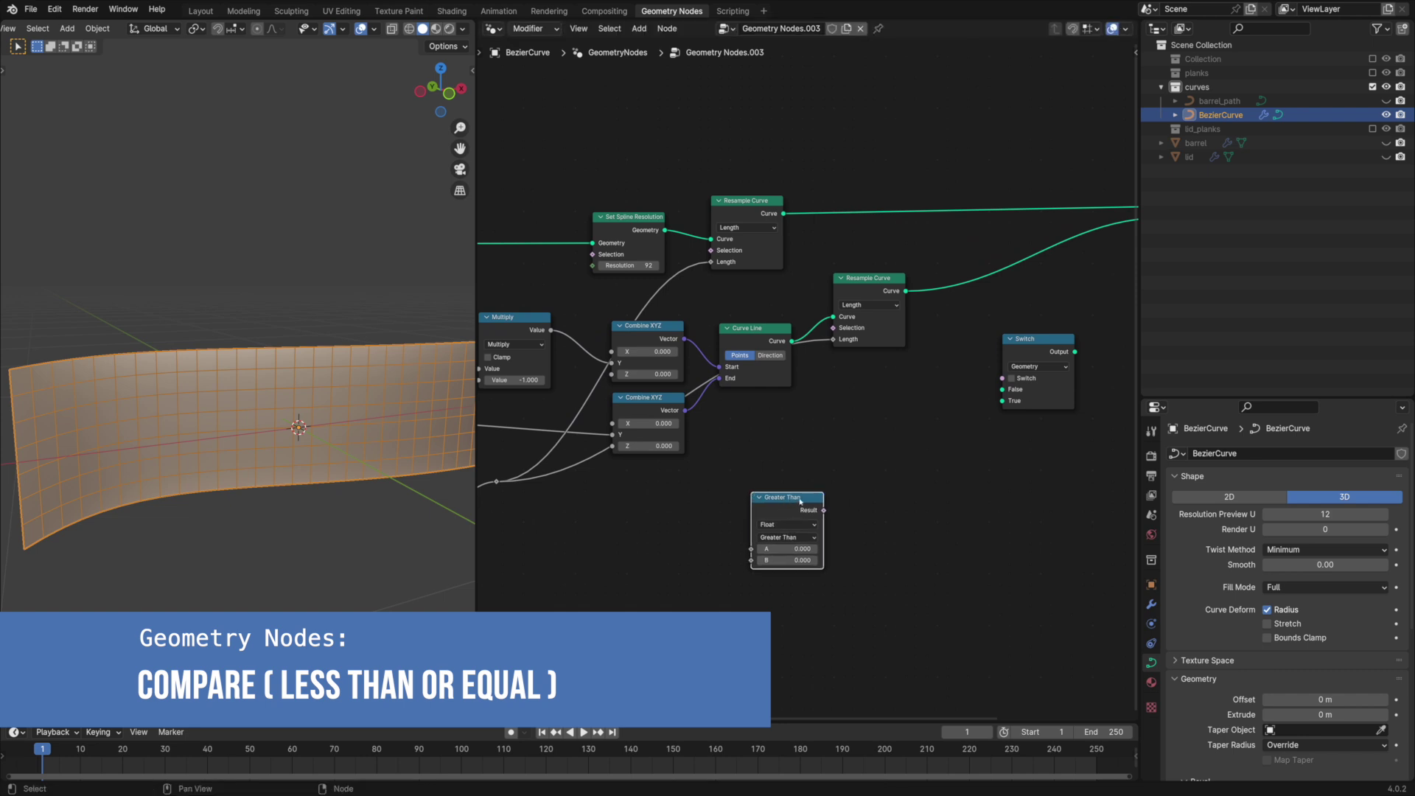
Step: Set the Compare node to Less Than or Equal, with the upper Value feeding A and the lower Value's reroute feeding B
{"action": "middle_click_drag", "start_coordinate": [651, 526], "coordinate": [775, 501]}
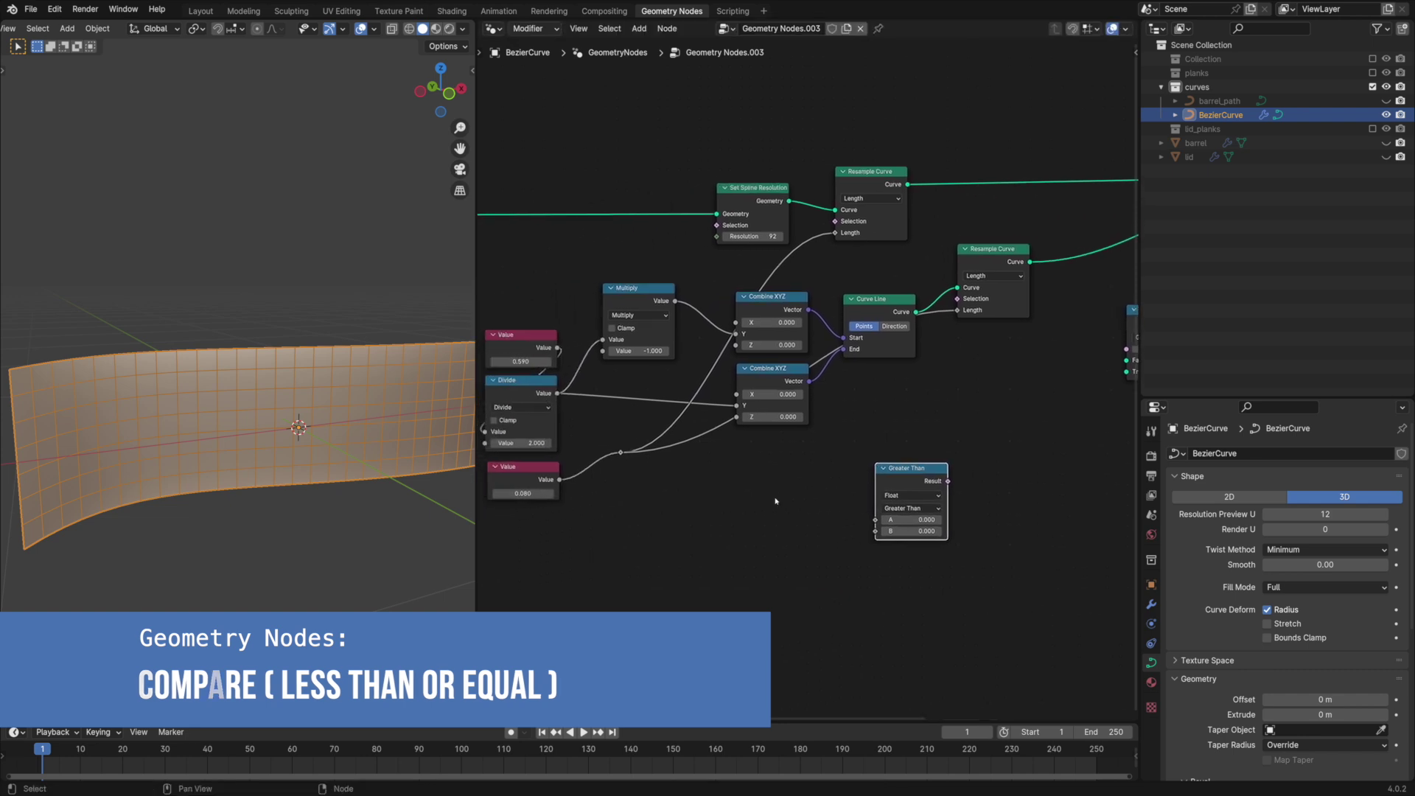
{"action": "middle_click_drag", "start_coordinate": [564, 352], "coordinate": [683, 347]}
{"action": "left_click_drag", "start_coordinate": [657, 335], "coordinate": [995, 517]}
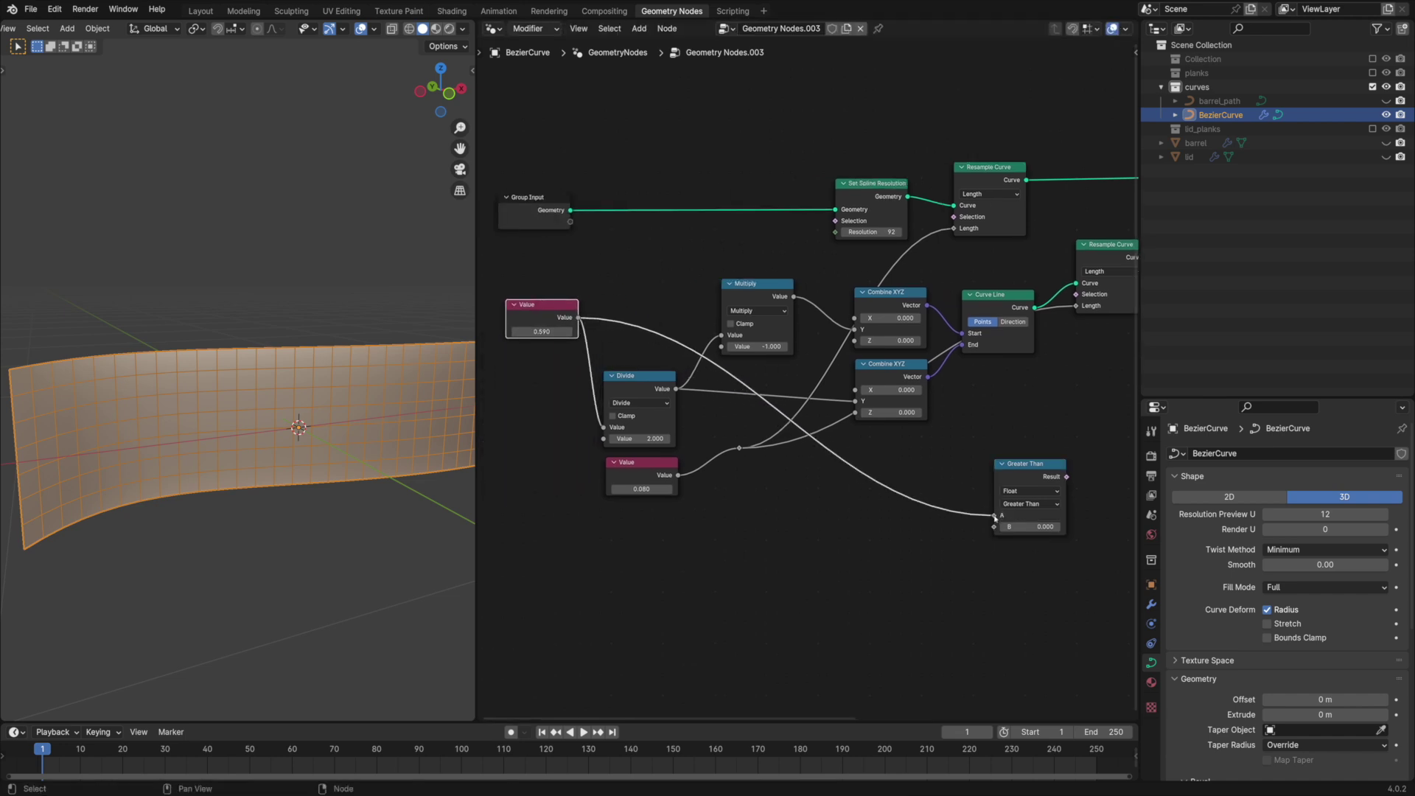
{"action": "left_click", "coordinate": [1021, 505]}
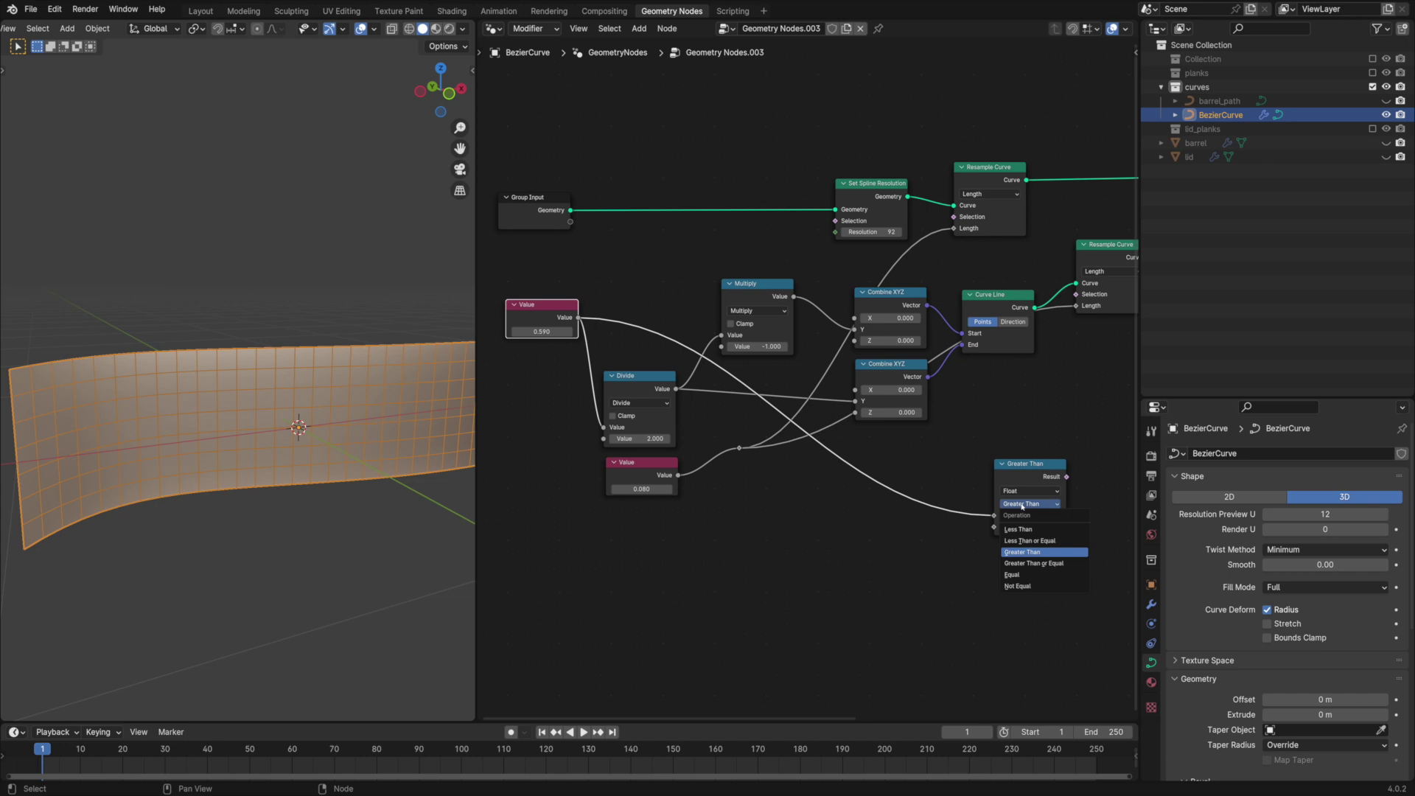
{"action": "left_click", "coordinate": [1035, 540]}
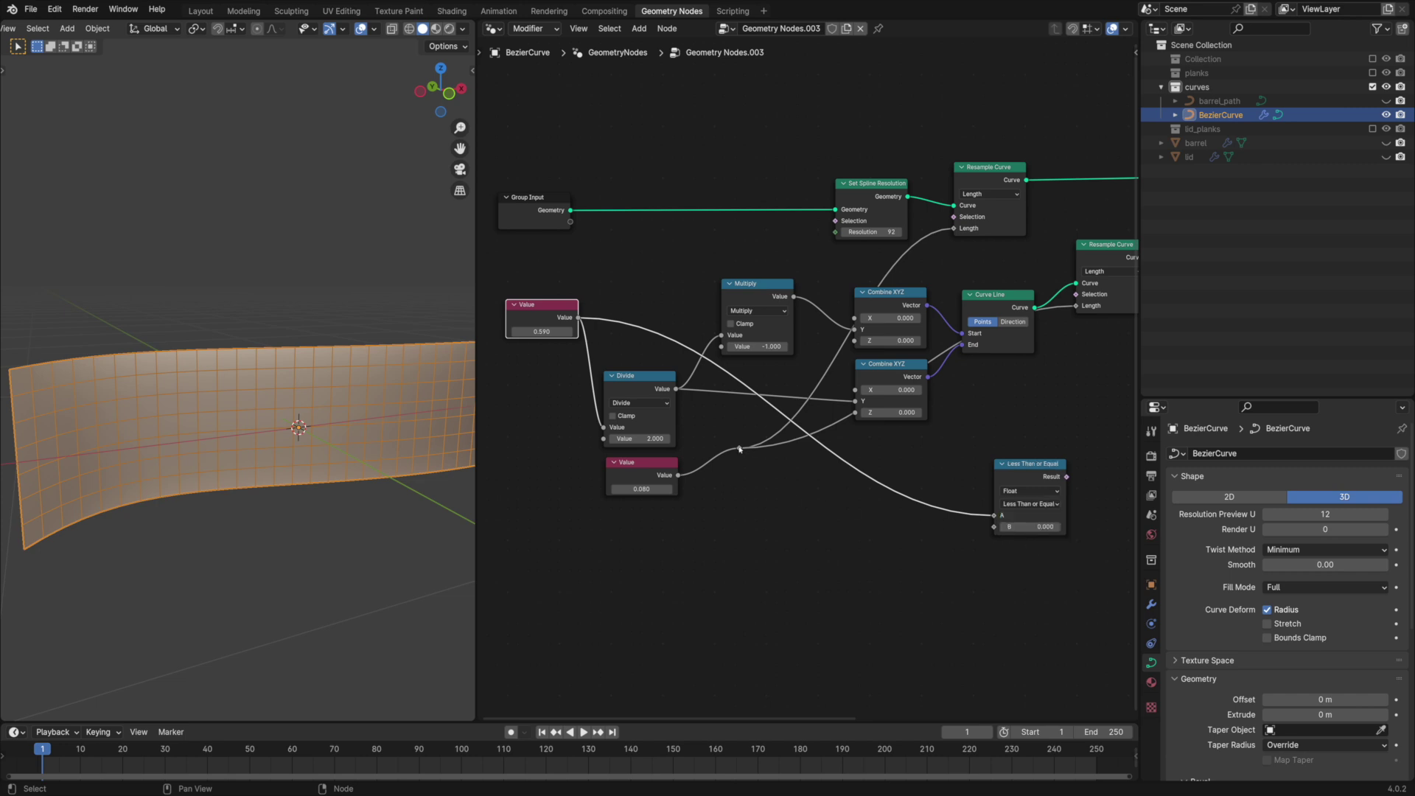
{"action": "left_click_drag", "start_coordinate": [739, 448], "coordinate": [994, 526]}
Step: Wire the Compare result to Switch, Resample Curve to False and Curve Line to True, with the Switch output feeding Profile Curve
{"action": "middle_click_drag", "start_coordinate": [1095, 488], "coordinate": [724, 505]}
{"action": "left_click_drag", "start_coordinate": [693, 494], "coordinate": [849, 365]}
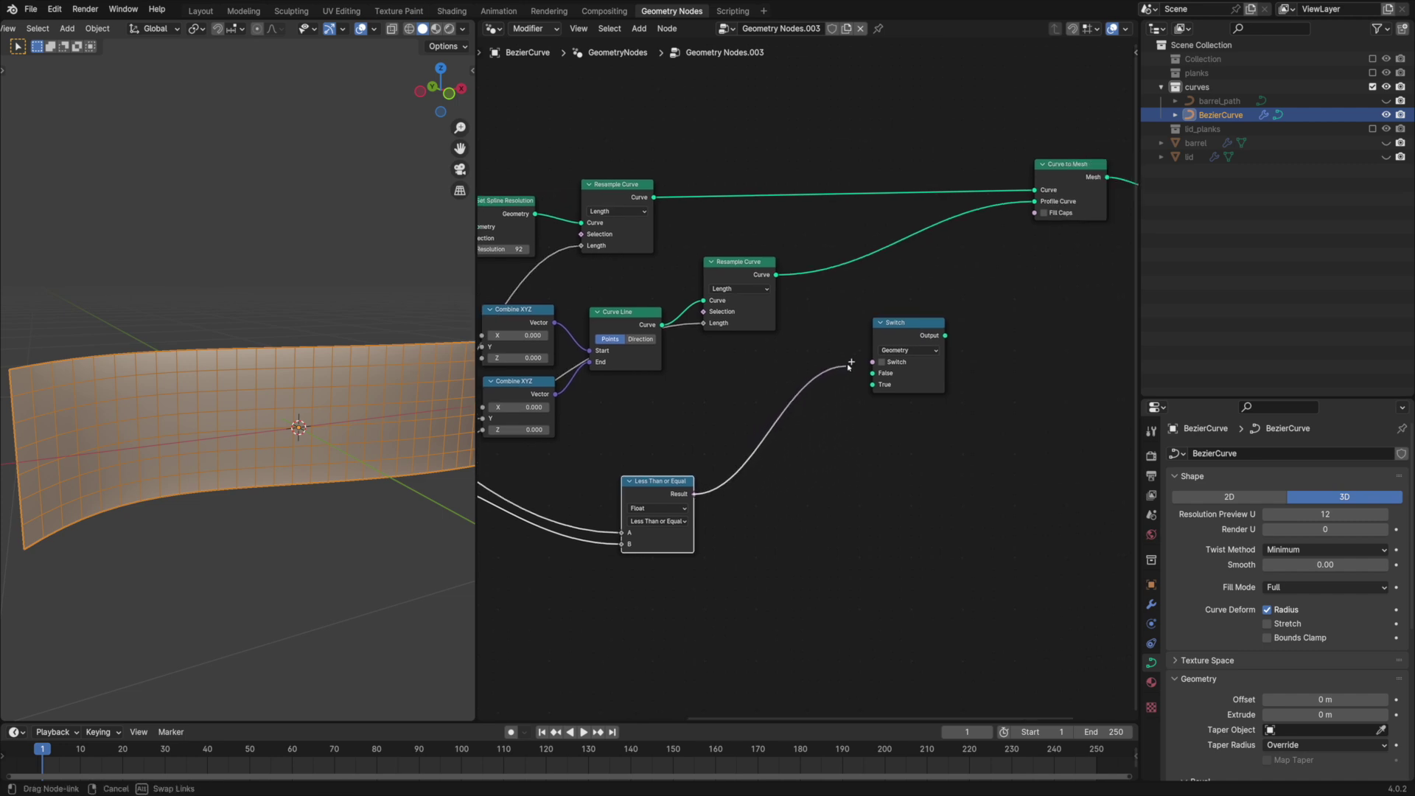
{"action": "left_click_drag", "start_coordinate": [755, 263], "coordinate": [797, 287]}
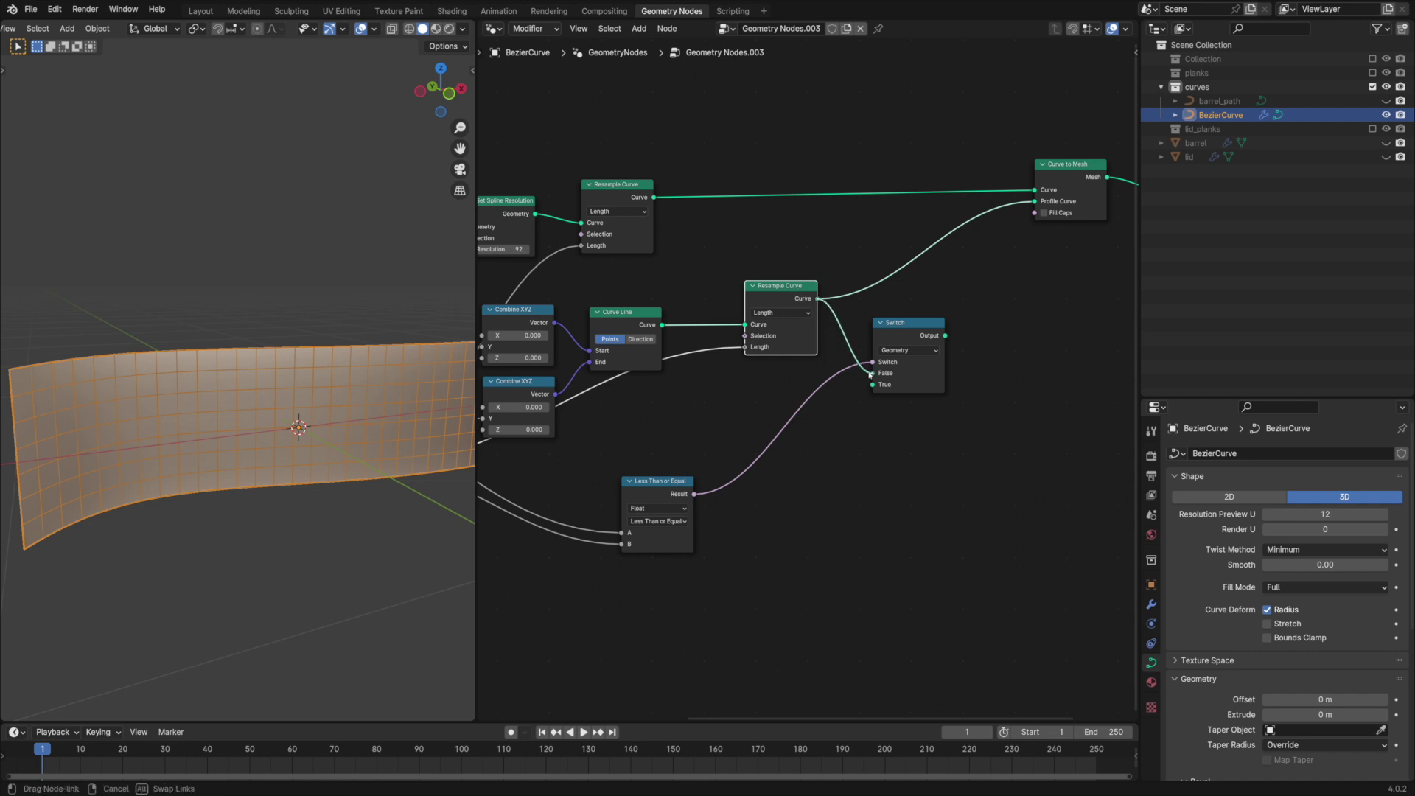
{"action": "left_click_drag", "start_coordinate": [661, 324], "coordinate": [864, 379]}
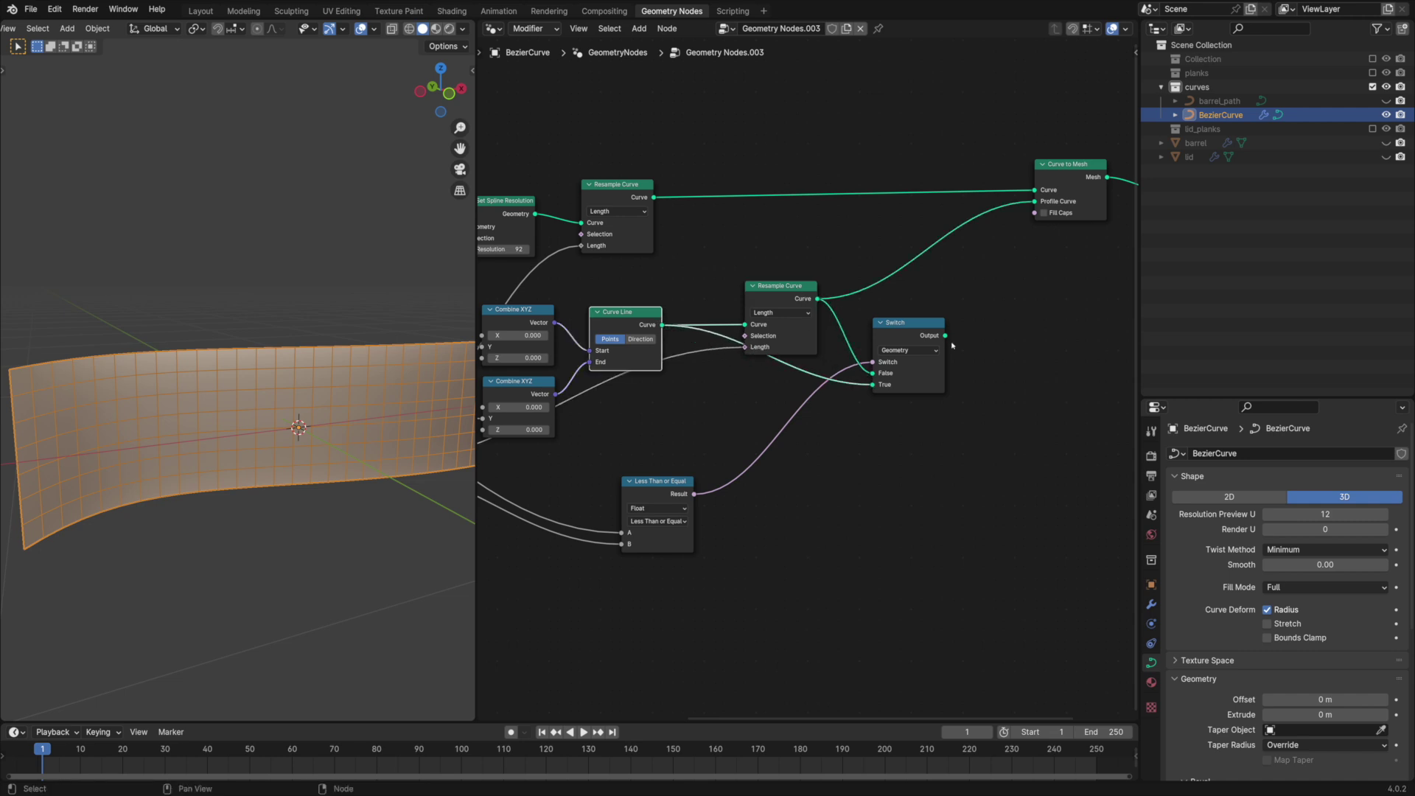
{"action": "left_click_drag", "start_coordinate": [946, 336], "coordinate": [961, 317]}
{"action": "left_click_drag", "start_coordinate": [1030, 207], "coordinate": [1030, 206]}
Step: Set the upper Value node to 0.940
{"action": "scroll", "coordinate": [619, 405], "scroll_direction": "down", "scroll_amount": 2}
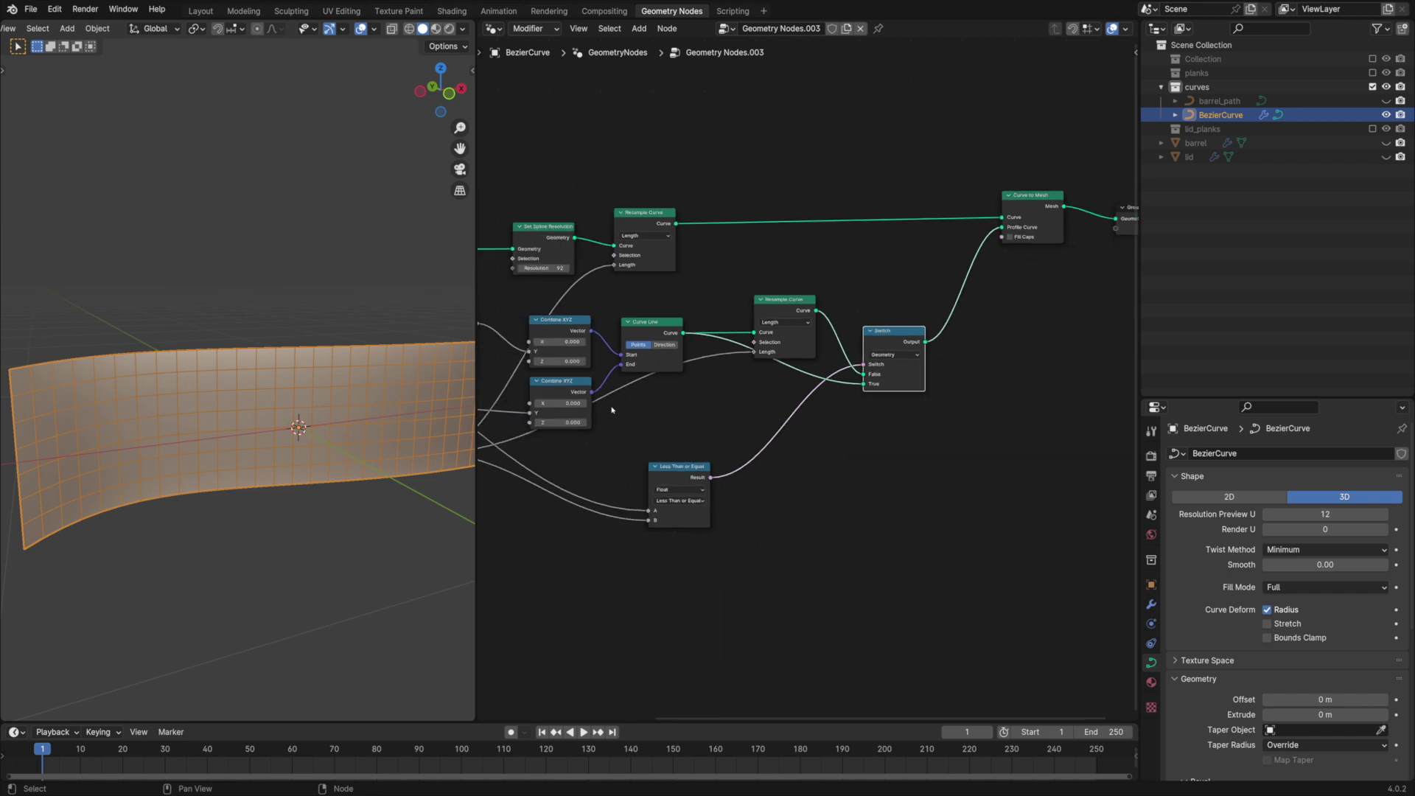
{"action": "middle_click_drag", "start_coordinate": [612, 407], "coordinate": [944, 341]}
{"action": "scroll", "coordinate": [741, 426], "scroll_direction": "up", "scroll_amount": 1}
{"action": "scroll", "coordinate": [740, 425], "scroll_direction": "up", "scroll_amount": 1}
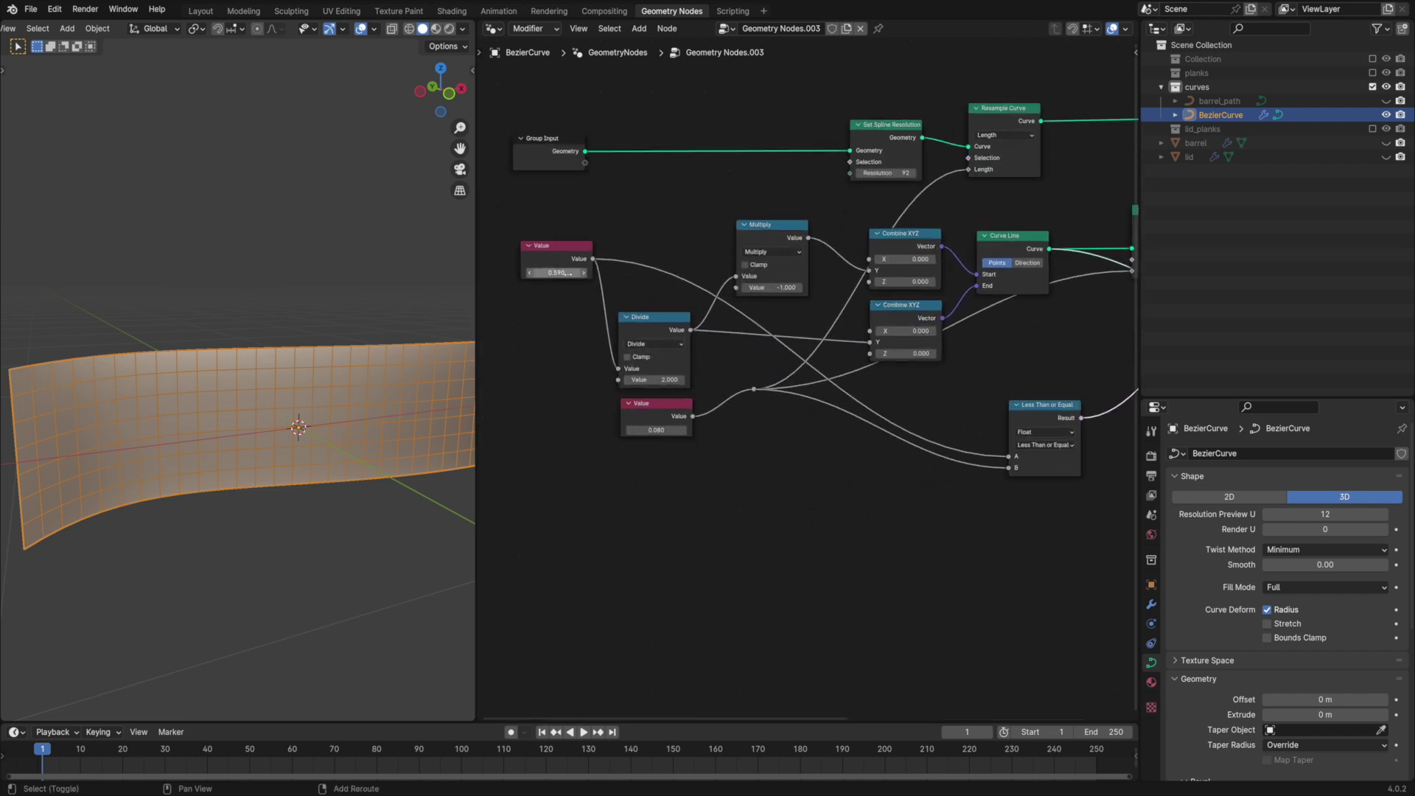
{"action": "left_click_drag", "start_coordinate": [557, 273], "coordinate": [626, 272]}
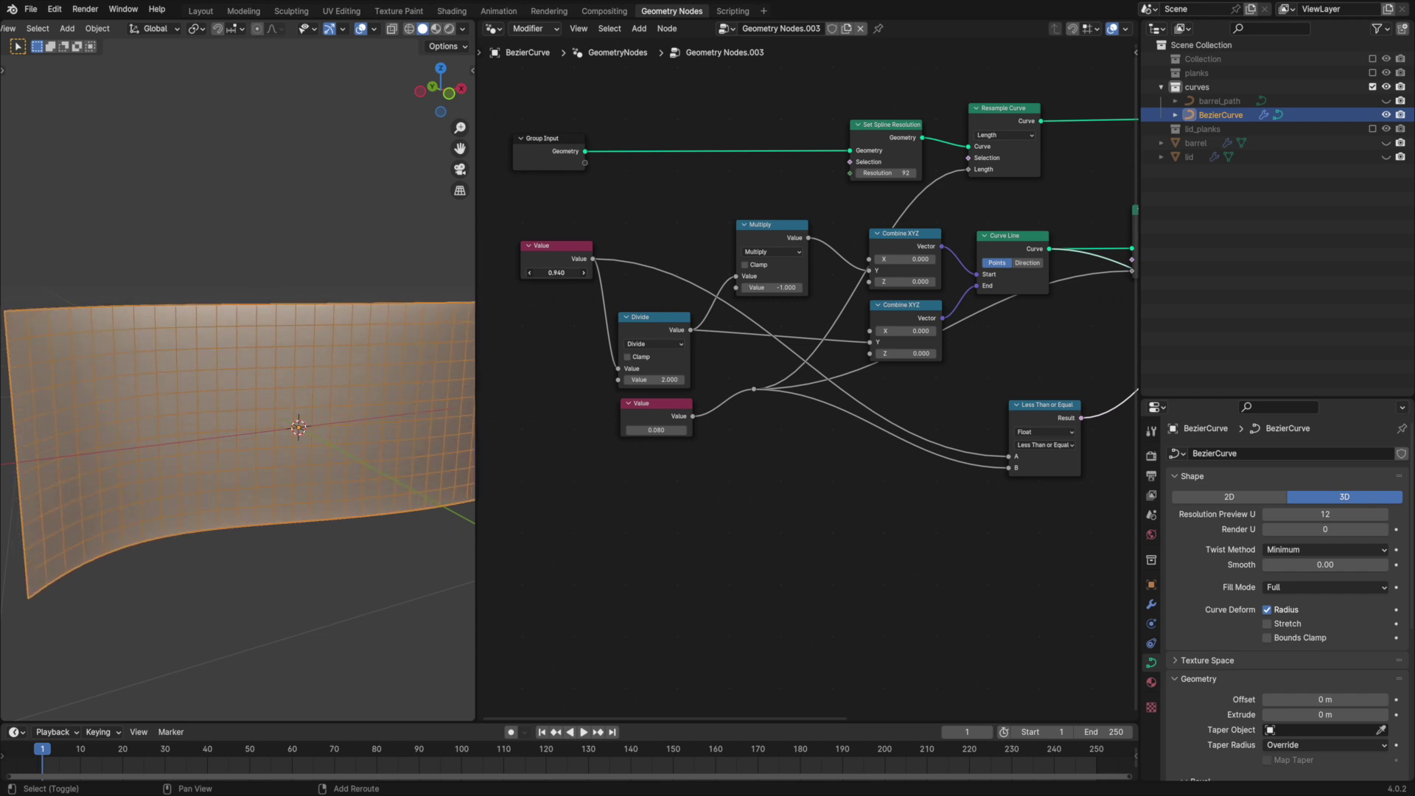
Step: Add a reroute point on the upper Value's links and feed it from a new Group Input socket instead
{"action": "middle_click_drag", "start_coordinate": [679, 204], "coordinate": [816, 224]}
{"action": "right_click_drag", "start_coordinate": [761, 272], "coordinate": [733, 310], "text": "shift"}
{"action": "left_click_drag", "start_coordinate": [696, 269], "coordinate": [610, 284]}
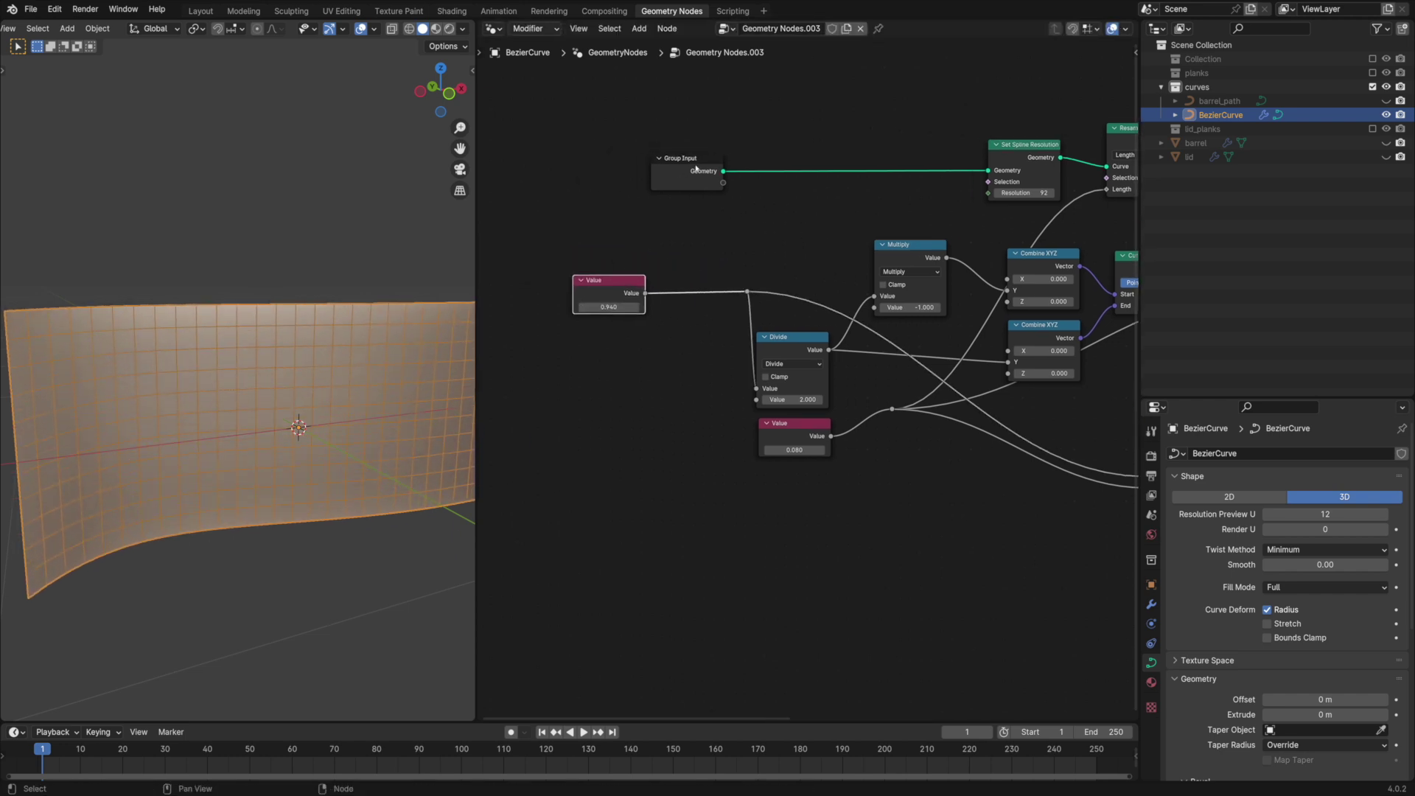
{"action": "left_click_drag", "start_coordinate": [694, 168], "coordinate": [560, 165]}
{"action": "left_click_drag", "start_coordinate": [588, 180], "coordinate": [747, 291]}
Step: Rename the new group input socket as height
{"action": "left_click", "coordinate": [562, 185]}
{"action": "key", "text": "n"}
{"action": "double_click", "coordinate": [1031, 104]}
{"action": "type", "text": "height"}
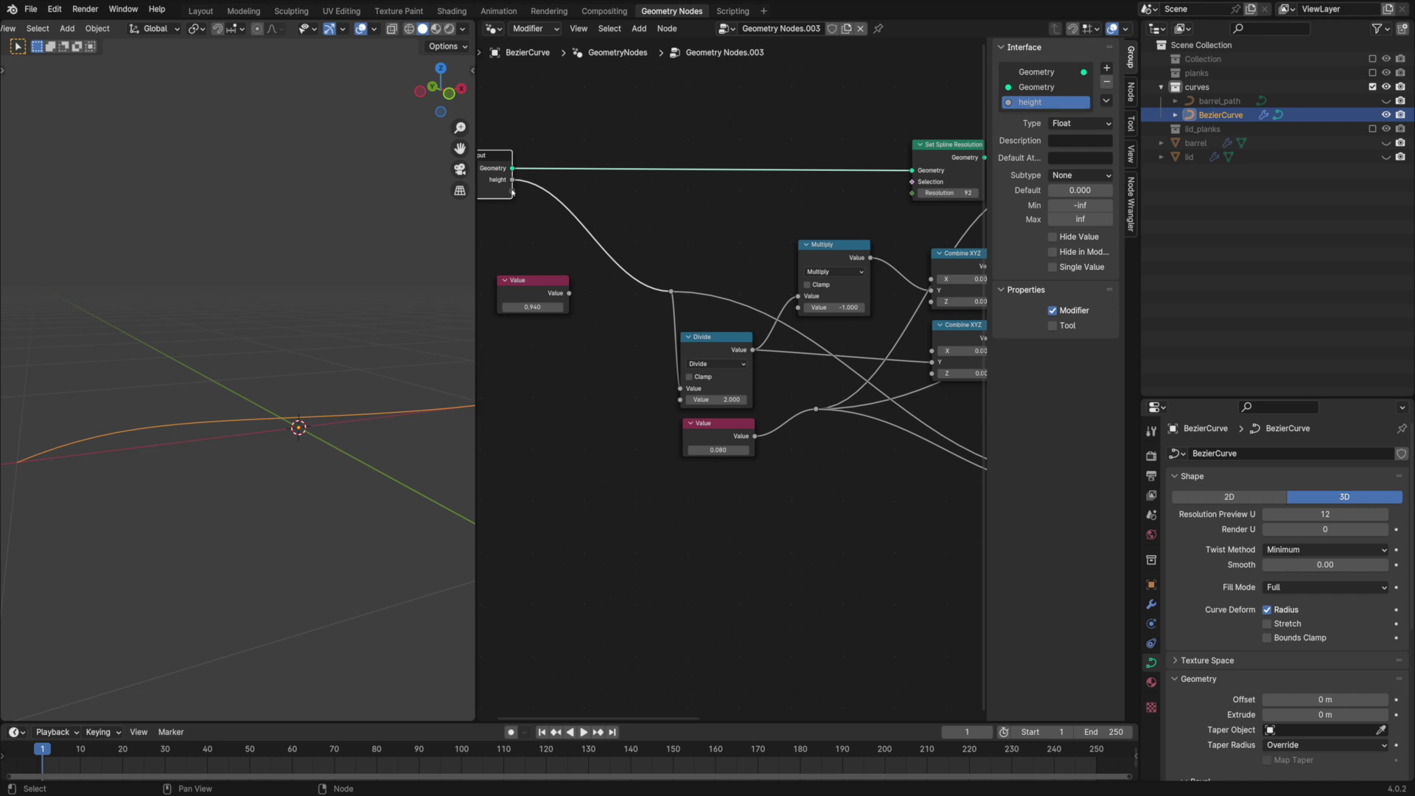
Step: Feed the lower reroute from another new Group Input socket named resolution, with default 0.150 and minimum 0.000
{"action": "left_click_drag", "start_coordinate": [513, 193], "coordinate": [816, 409]}
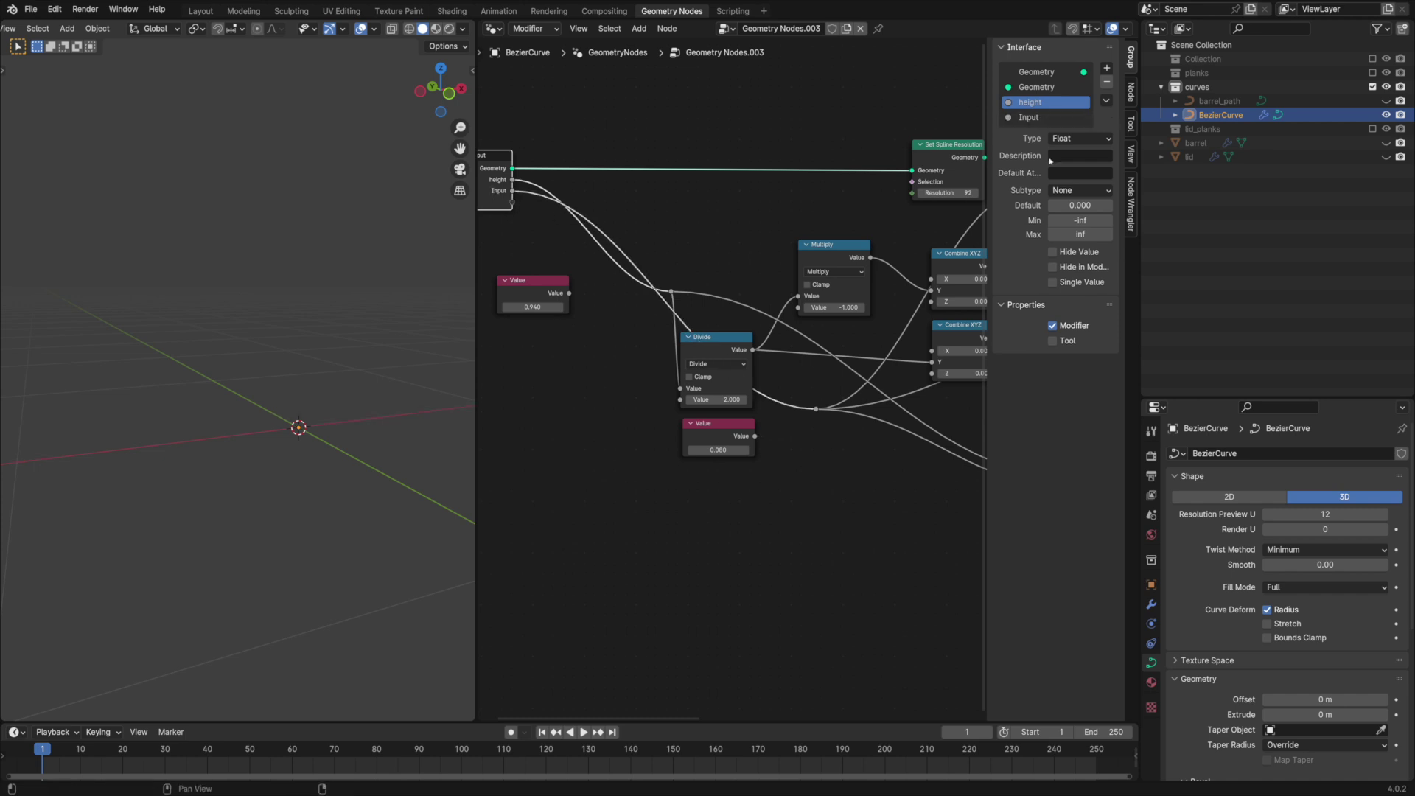
{"action": "double_click", "coordinate": [1031, 117]}
{"action": "type", "text": "resolution"}
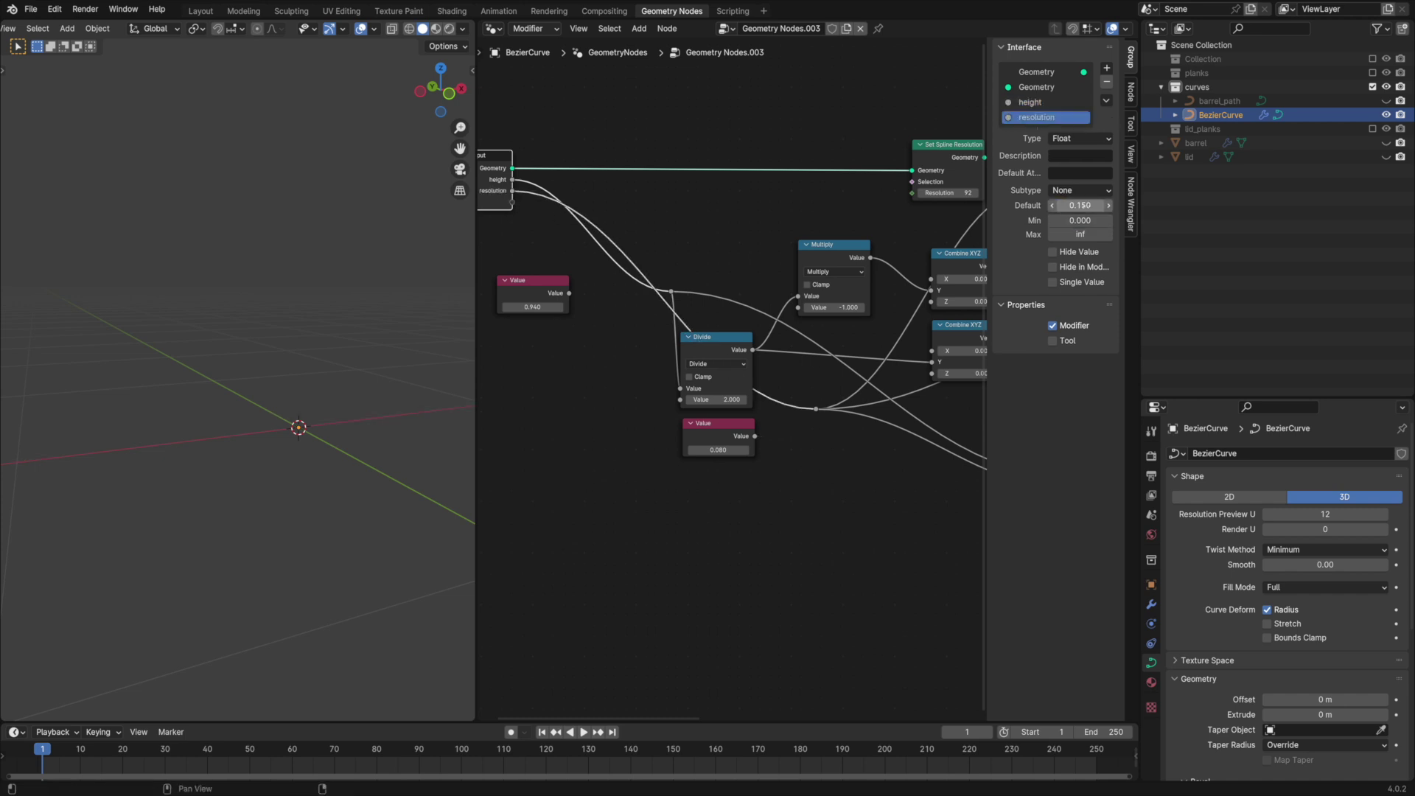
Step: Set the height socket's default to 0.250 and the Bezier curve's modifier values to height 0.759 and resolution 0.150
{"action": "left_click", "coordinate": [1039, 103]}
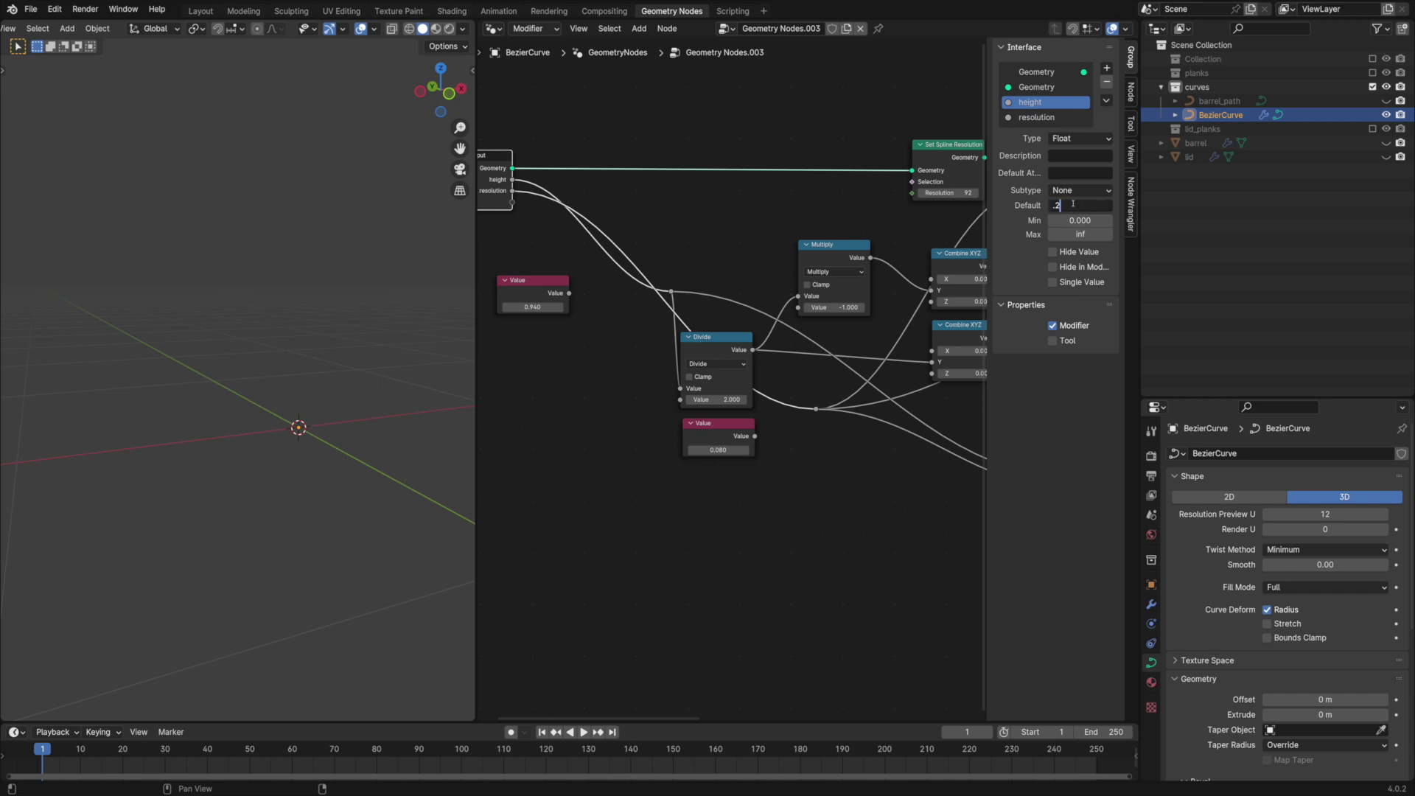
{"action": "left_click", "coordinate": [1151, 606]}
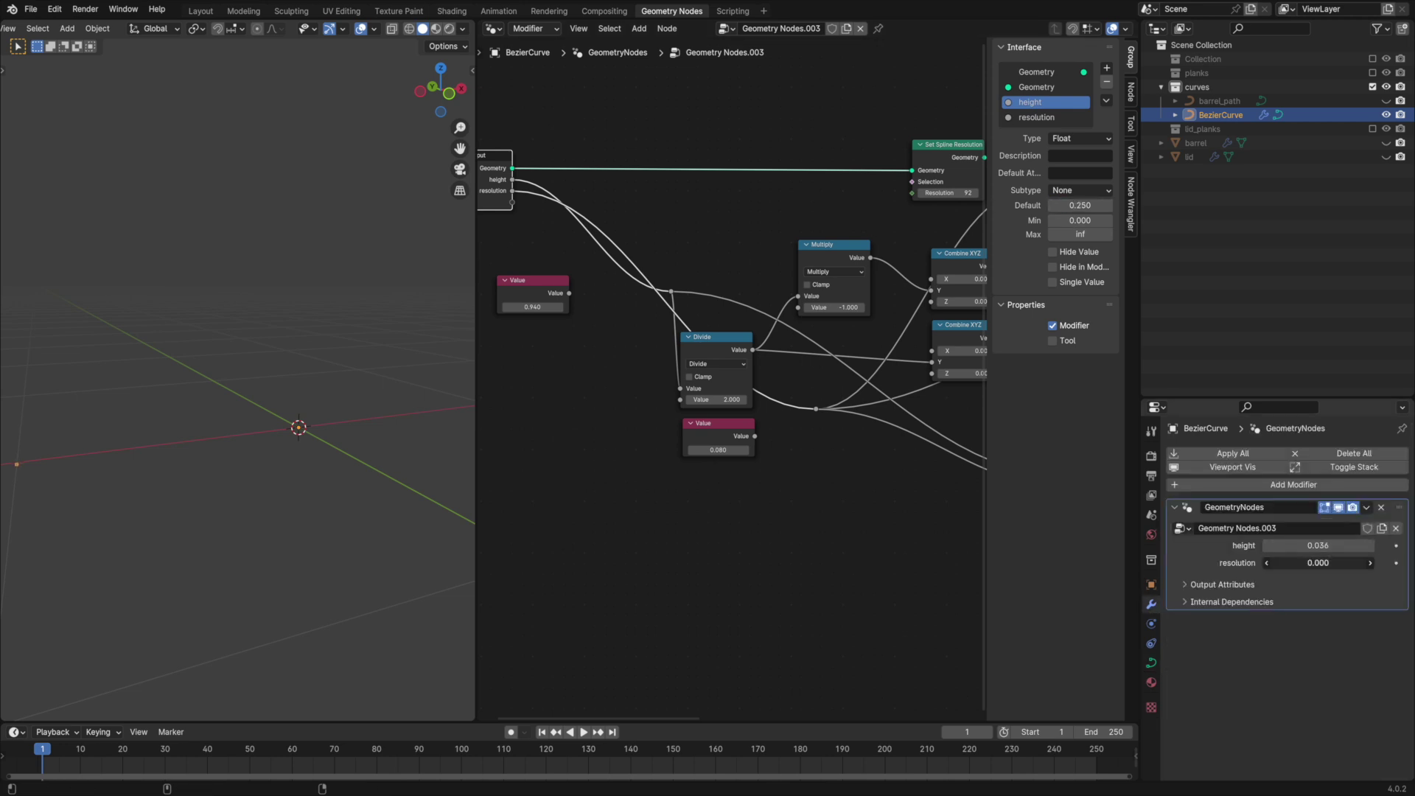
{"action": "left_click_drag", "start_coordinate": [1317, 563], "coordinate": [1325, 563]}
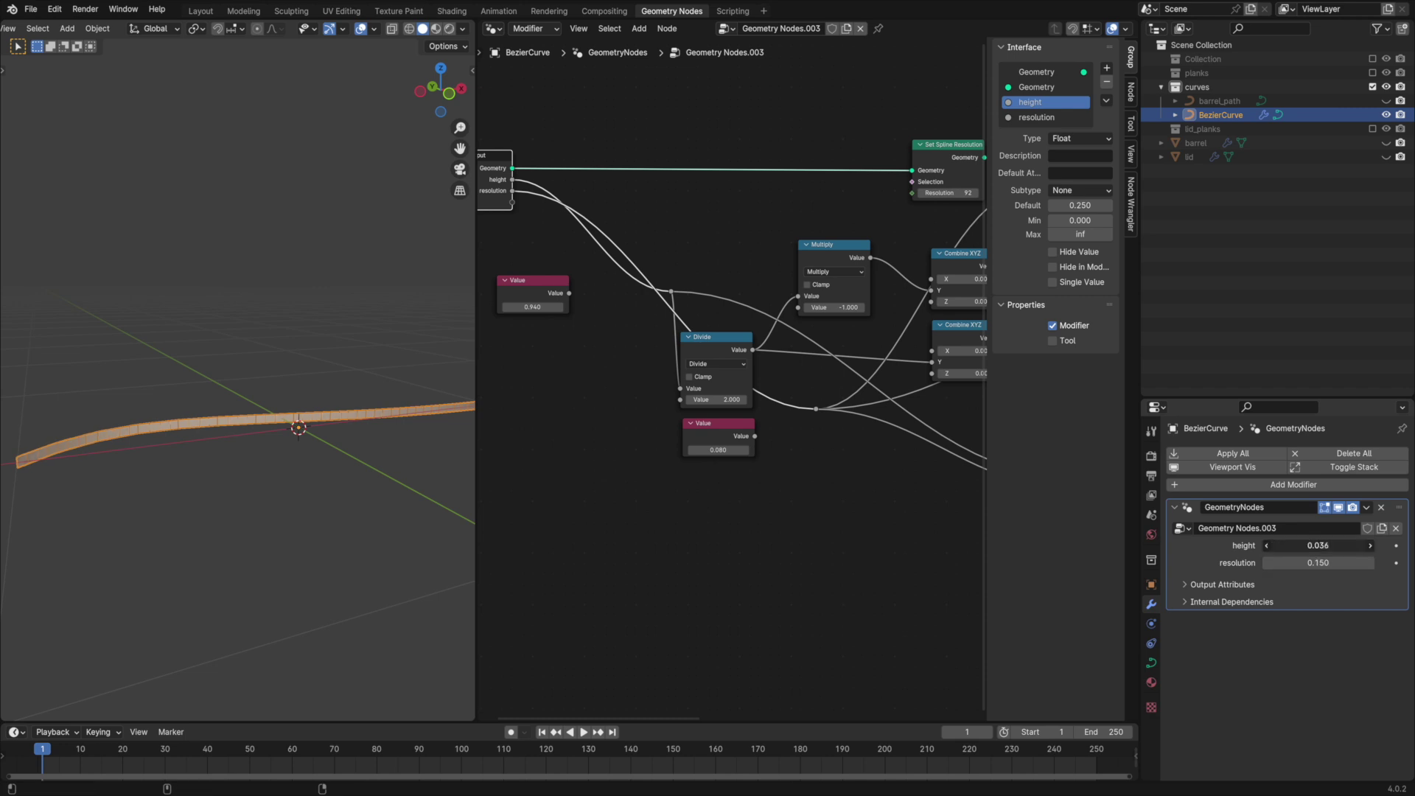
{"action": "left_click_drag", "start_coordinate": [1318, 545], "coordinate": [1342, 546]}
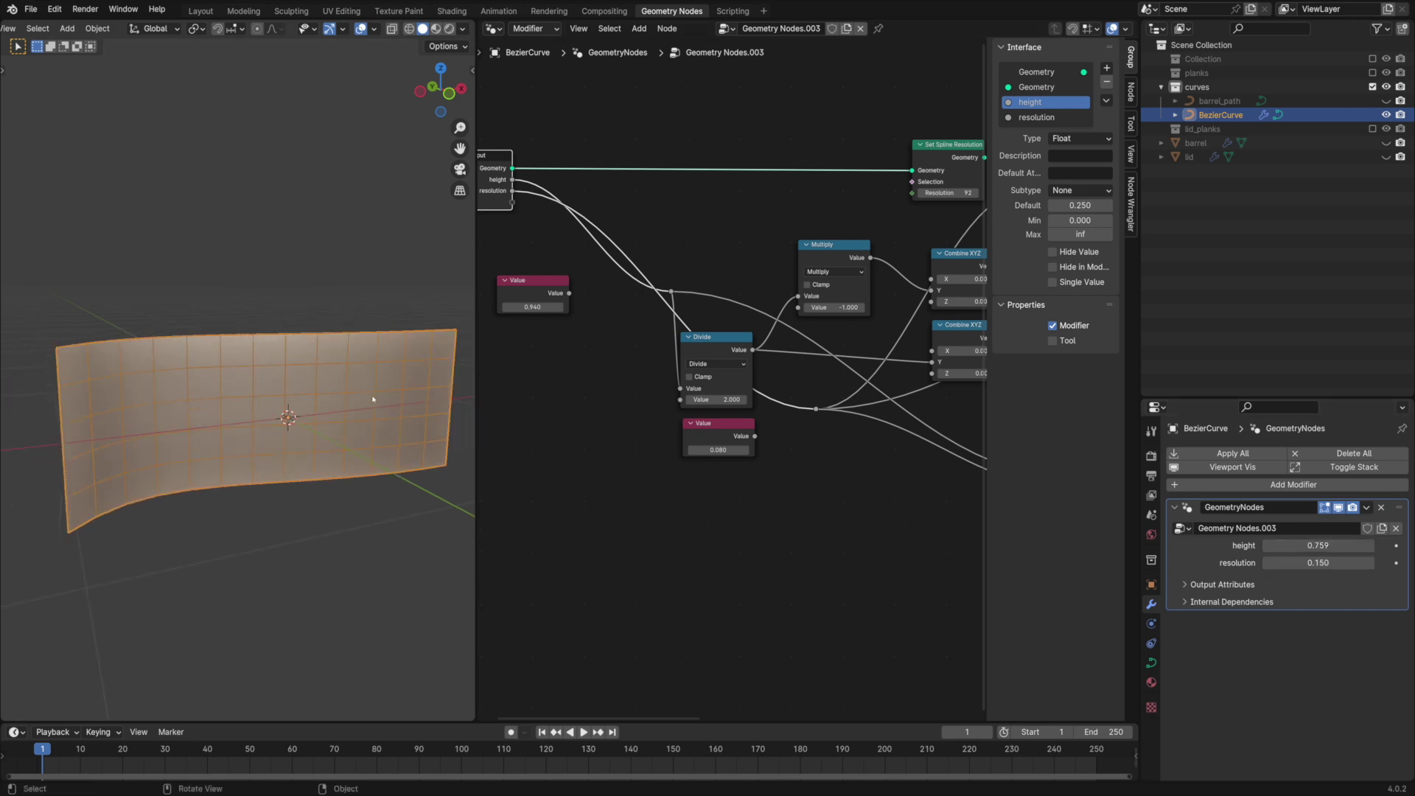
{"action": "mouse_move", "coordinate": [372, 398]}
{"action": "middle_mouse_down"}
{"action": "mouse_move", "coordinate": [283, 431]}
{"action": "mouse_move", "coordinate": [363, 395]}
{"action": "middle_mouse_up"}
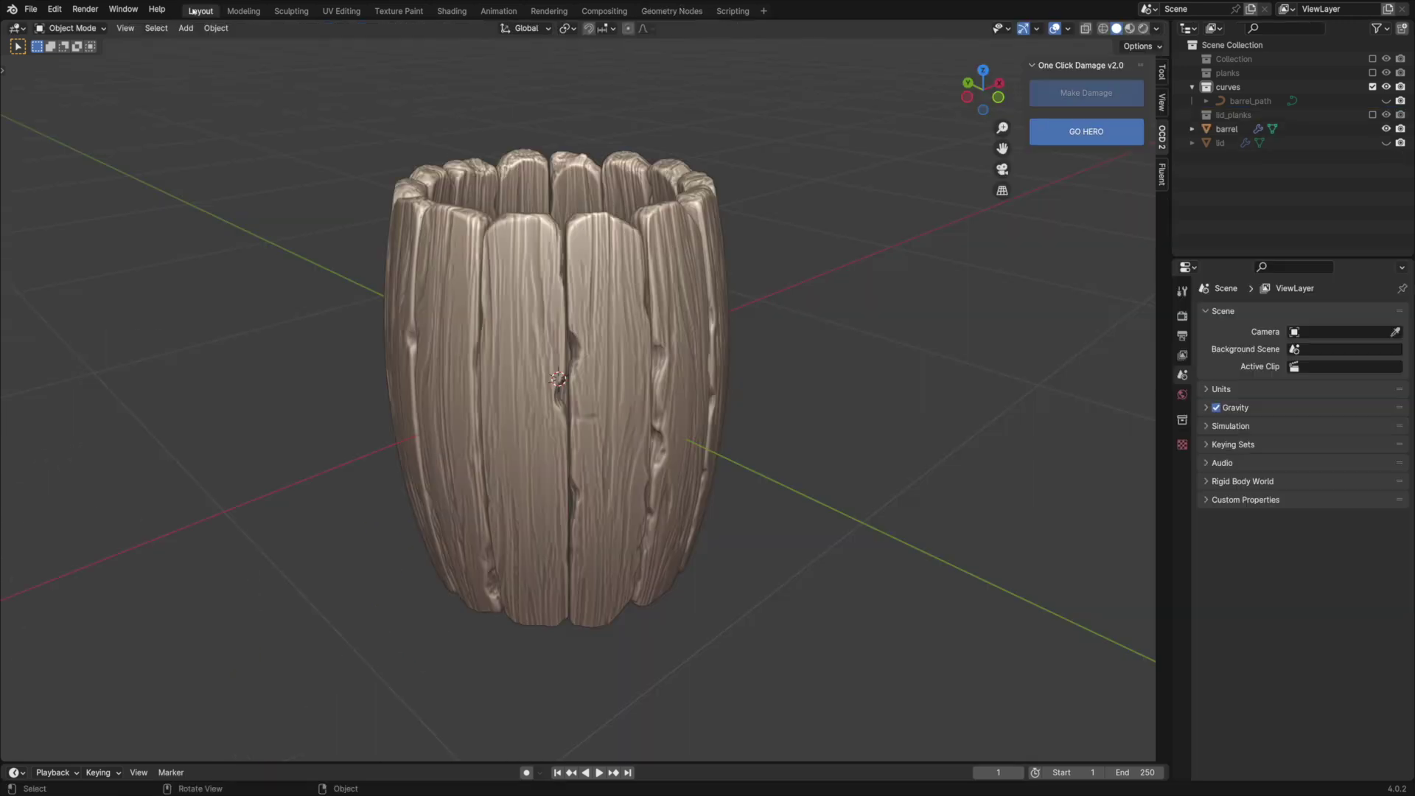
{"action": "scroll", "coordinate": [730, 331], "scroll_direction": "down", "scroll_amount": 2}
{"action": "key", "text": "shift+a"}
{"action": "mouse_move", "coordinate": [741, 334]}
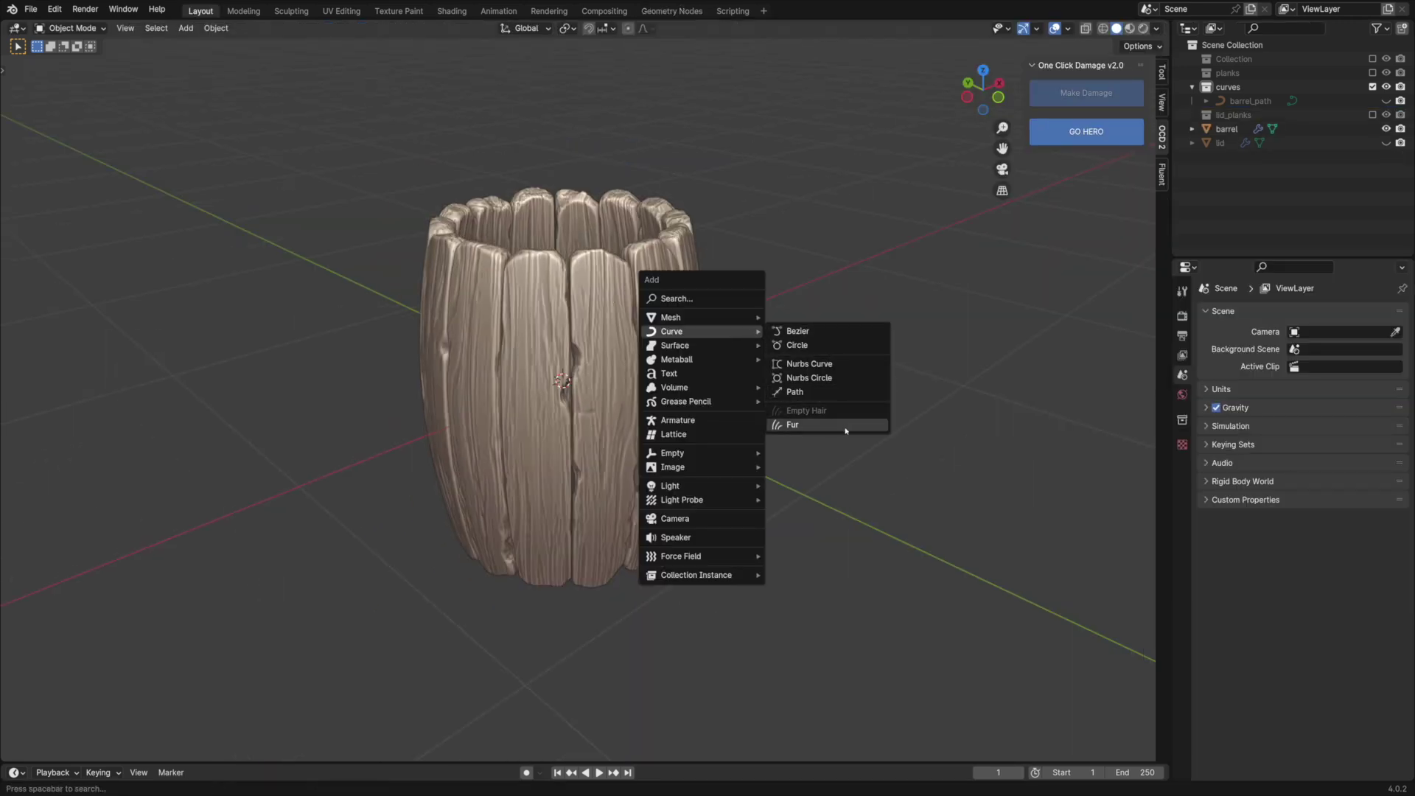
{"action": "key", "text": "Escape"}
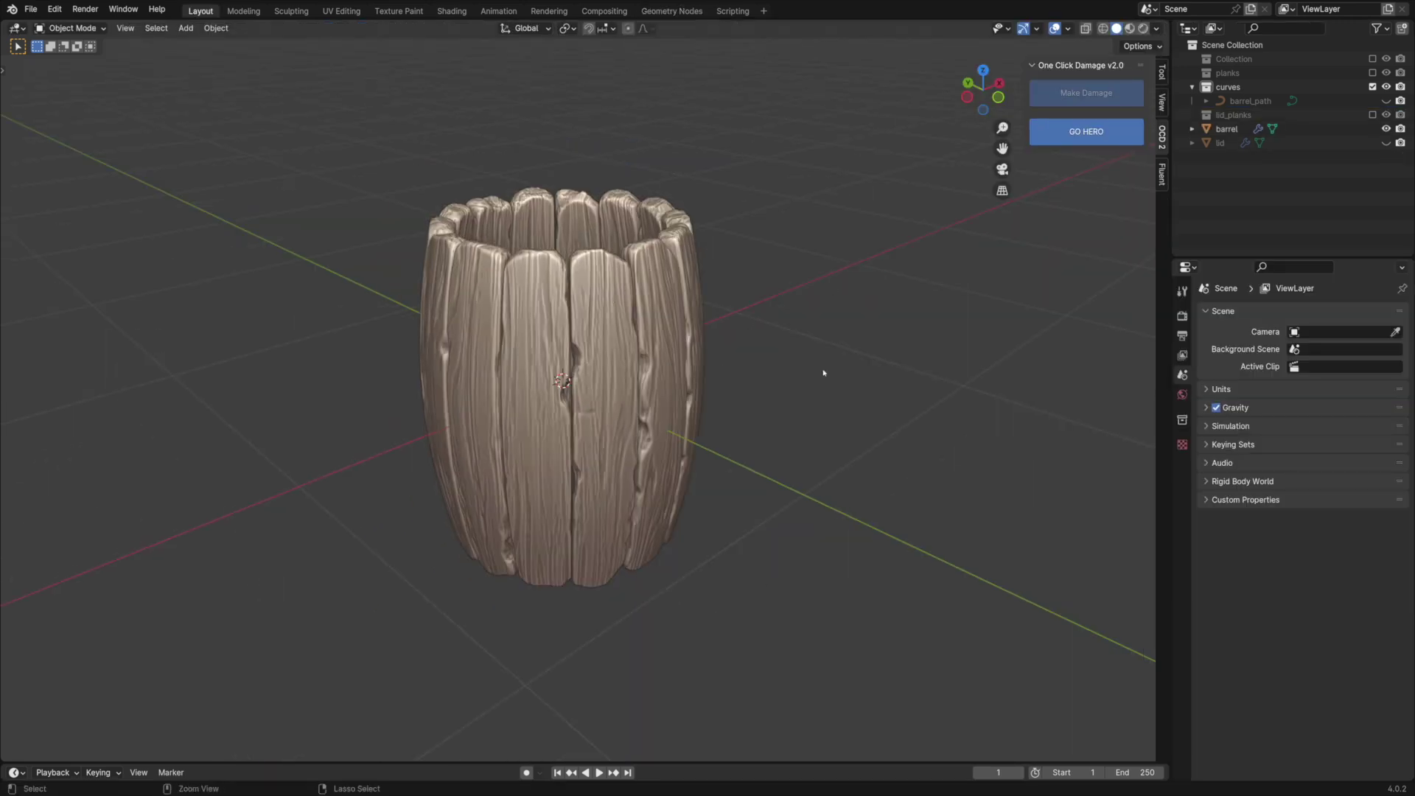
Step: Enable the Add Curve: Extra Objects add-on in the preferences
{"action": "key", "text": "ctrl+comma"}
{"action": "type", "text": "curve"}
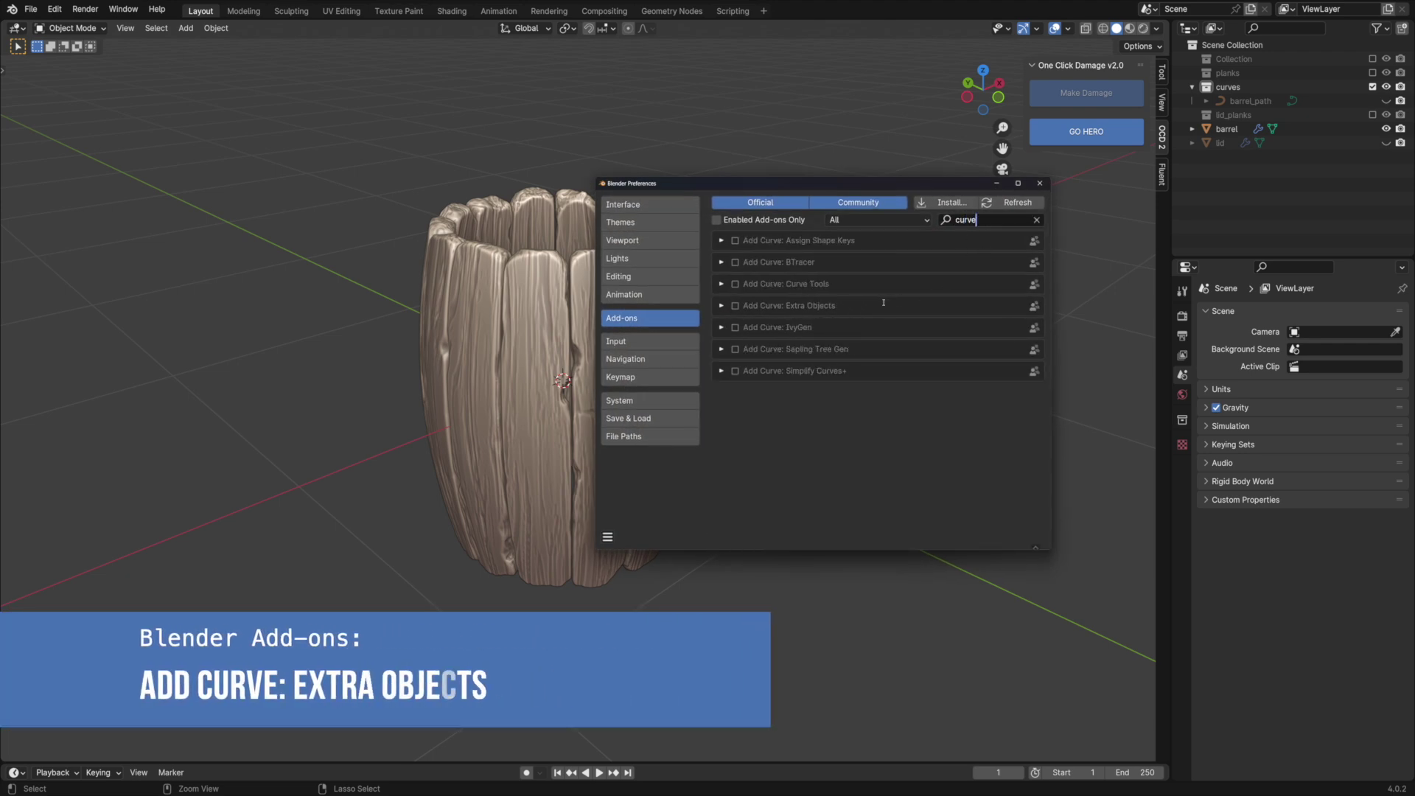
{"action": "key", "text": "Return"}
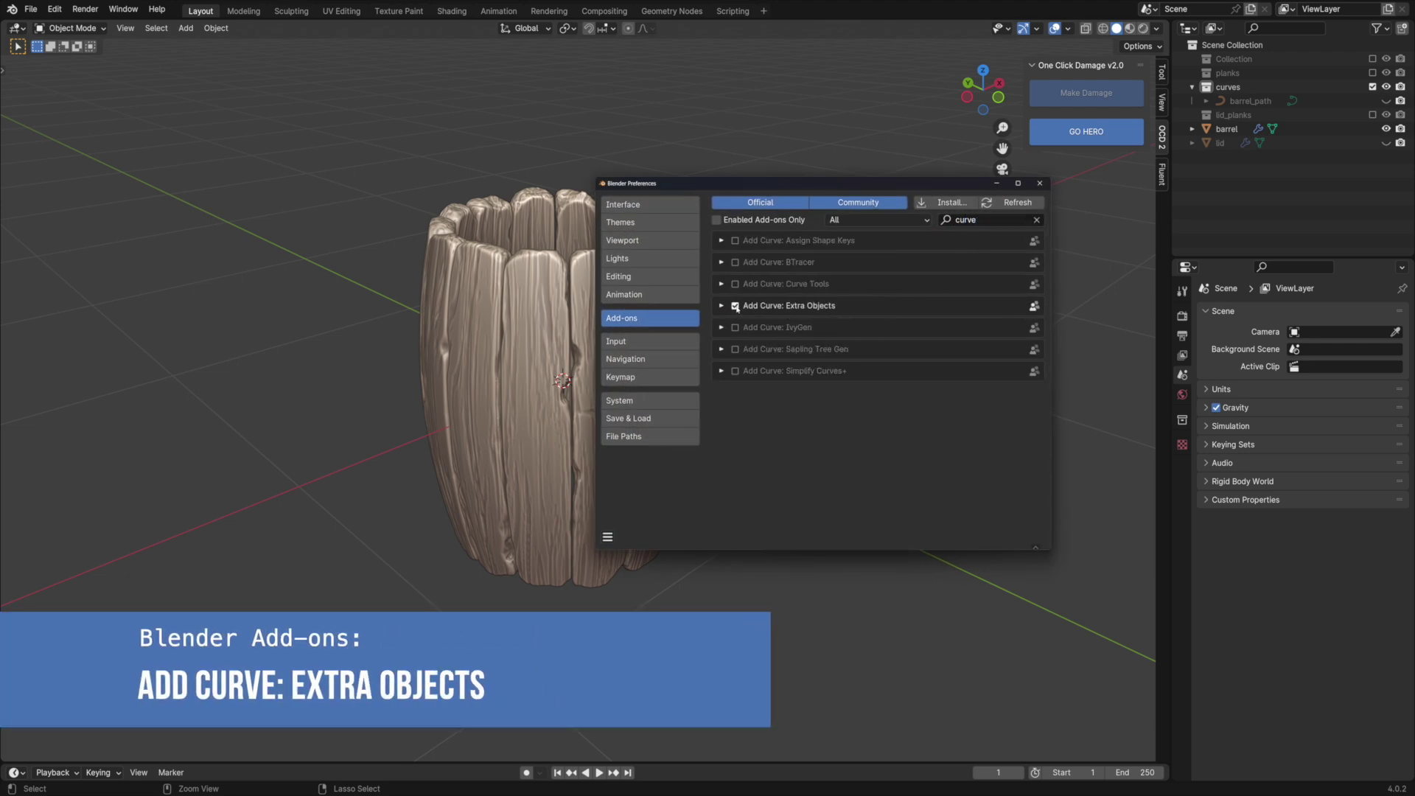
{"action": "left_click", "coordinate": [1039, 183]}
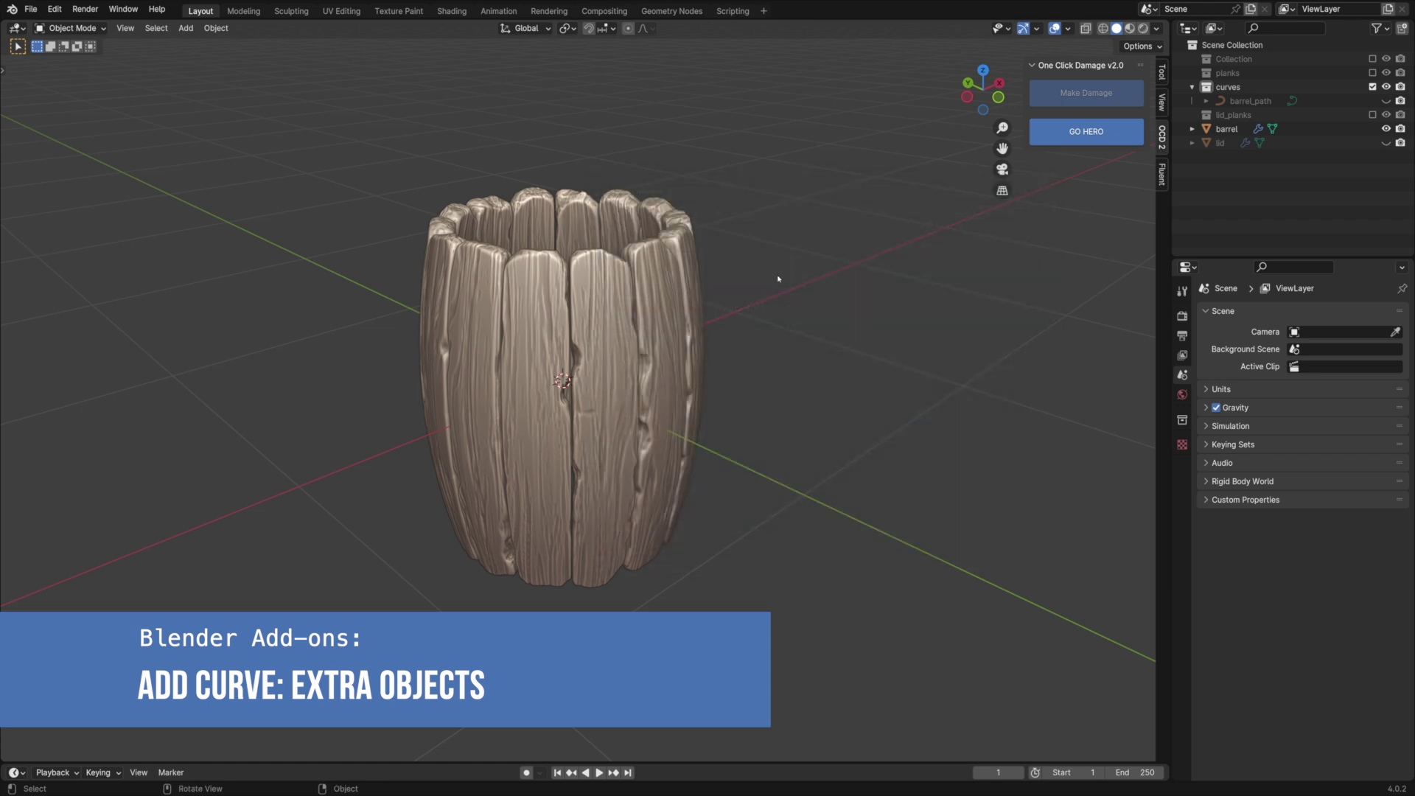
Step: Add an Arc curve to the scene with the barrel
{"action": "key", "text": "shift+a"}
{"action": "mouse_move", "coordinate": [778, 278]}
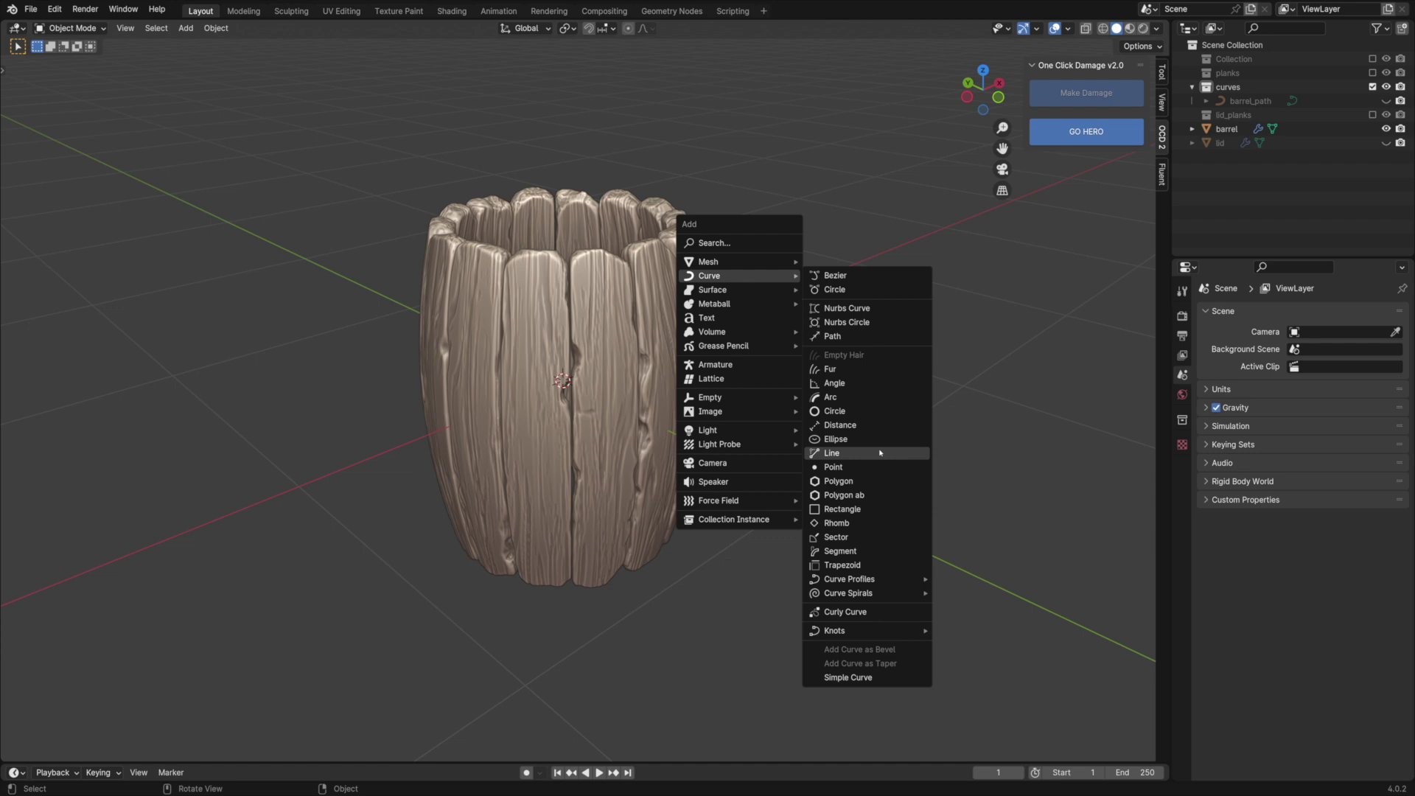
{"action": "left_click", "coordinate": [833, 397]}
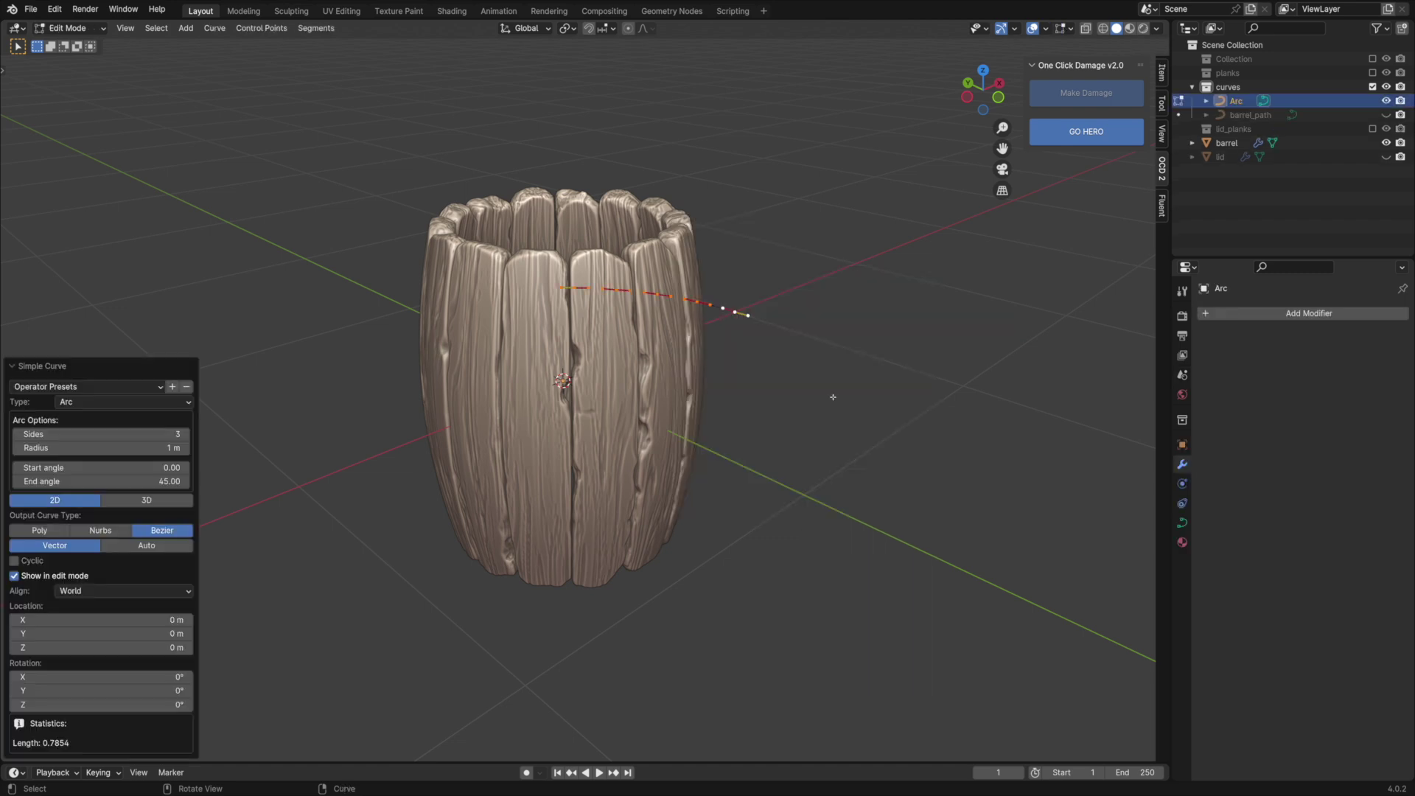
Step: Make the arc a 3D curve with an end angle of 360 and 8 sides
{"action": "key", "text": "KP_7"}
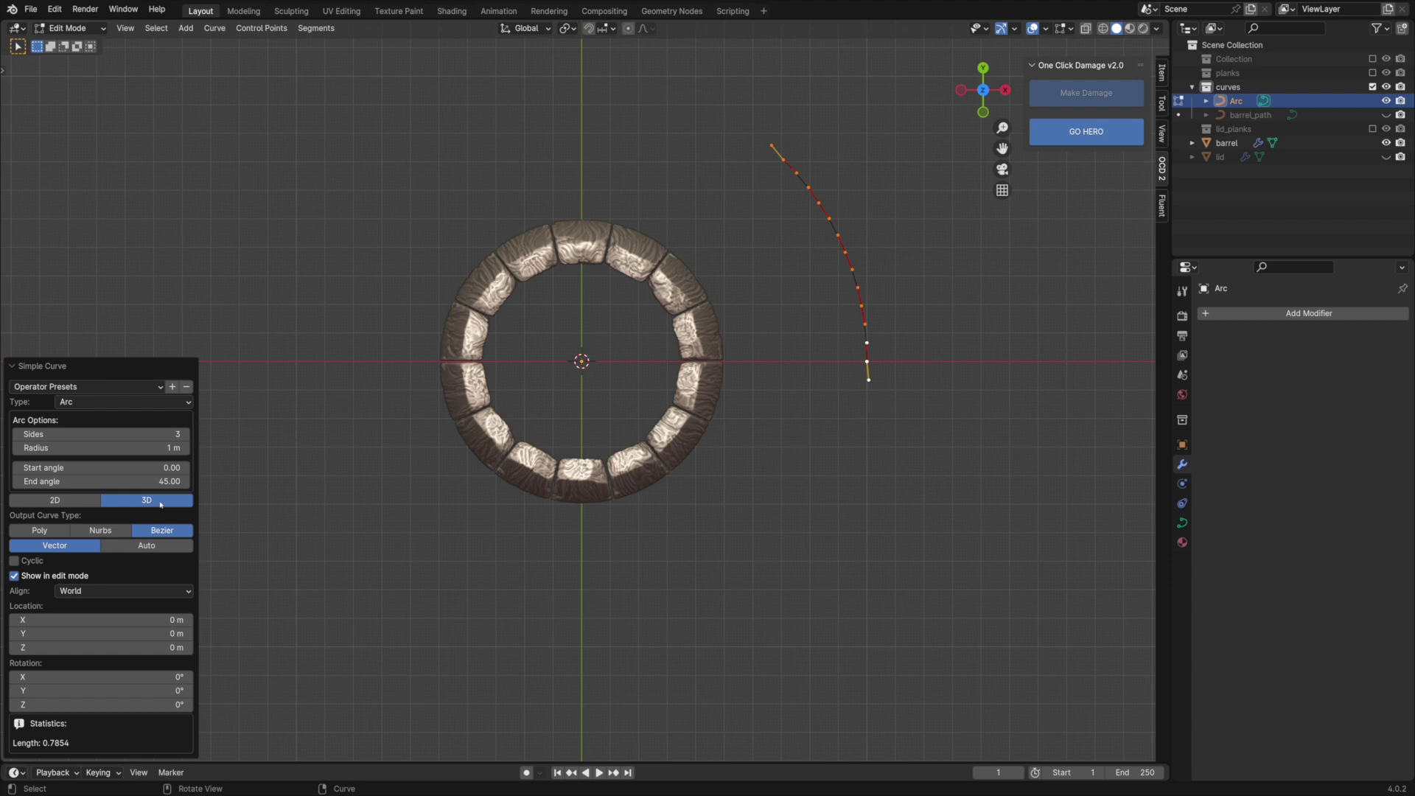
{"action": "left_click", "coordinate": [141, 480]}
{"action": "type", "text": "360"}
{"action": "key", "text": "Return"}
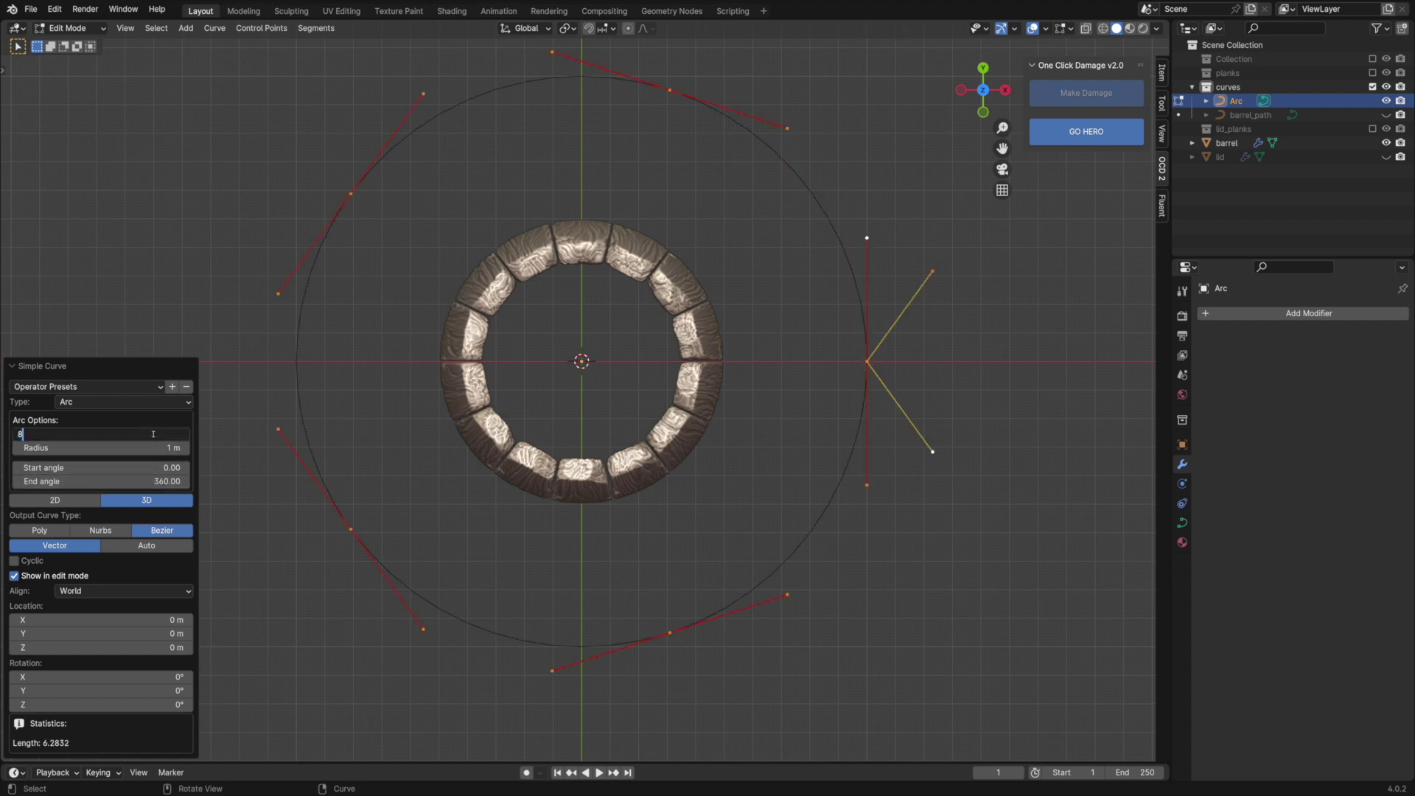
{"action": "key", "text": "Return"}
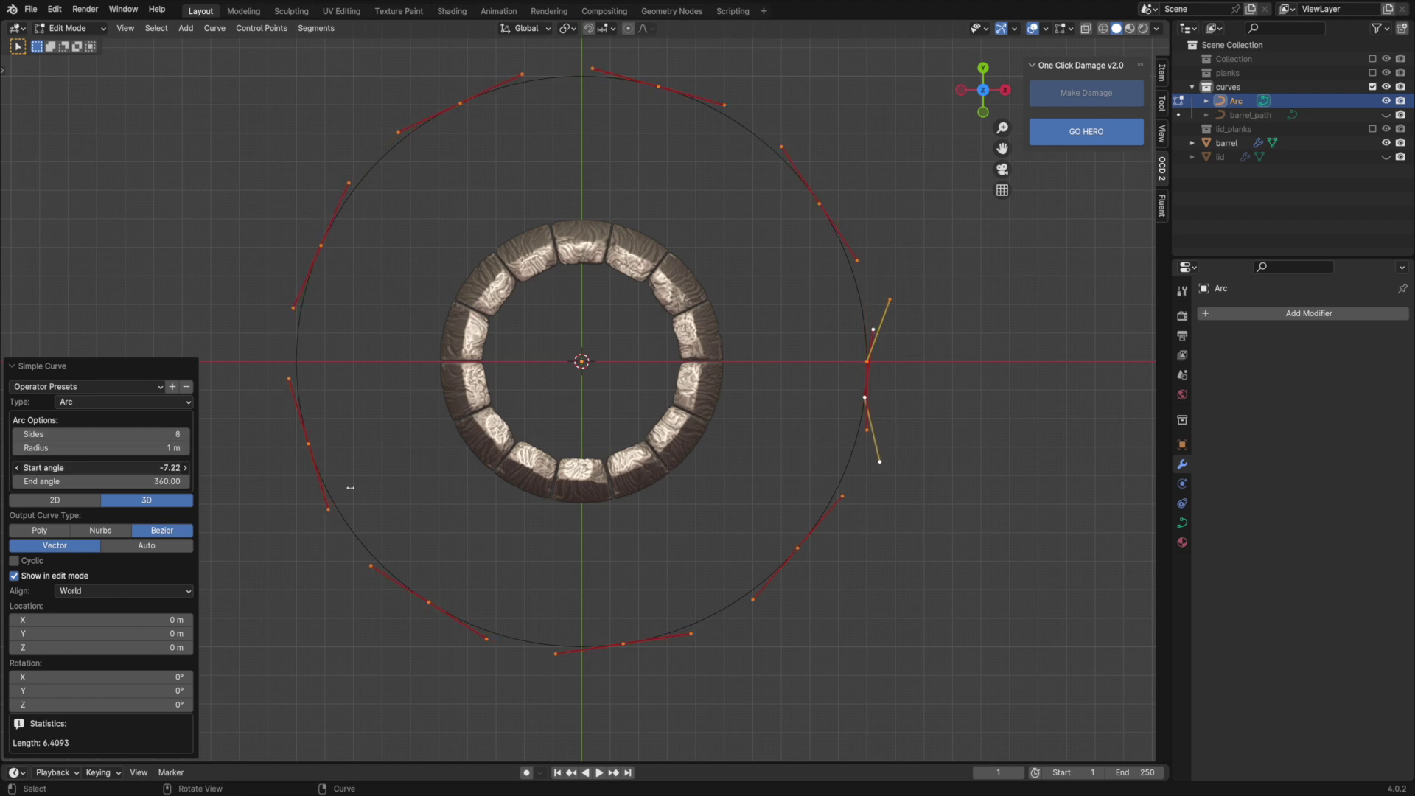
Step: Set the arc's start angle to -14.00 so that its two ends overlap
{"action": "left_click_drag", "start_coordinate": [350, 487], "coordinate": [280, 487]}
{"action": "middle_click_drag", "start_coordinate": [919, 405], "coordinate": [766, 396], "text": "shift"}
{"action": "scroll", "coordinate": [764, 366], "scroll_direction": "up", "scroll_amount": 5}
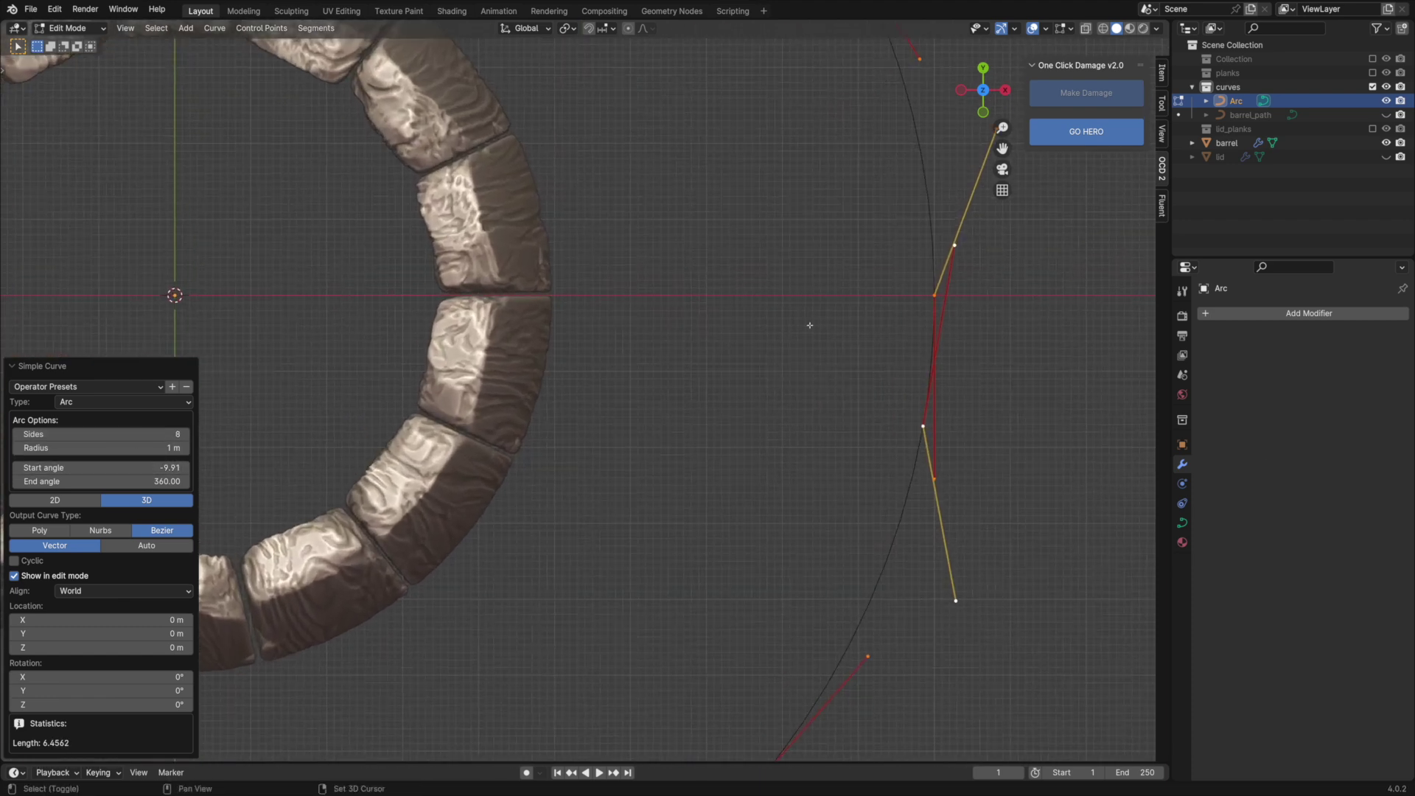
{"action": "middle_click_drag", "start_coordinate": [809, 325], "coordinate": [467, 366], "text": "shift"}
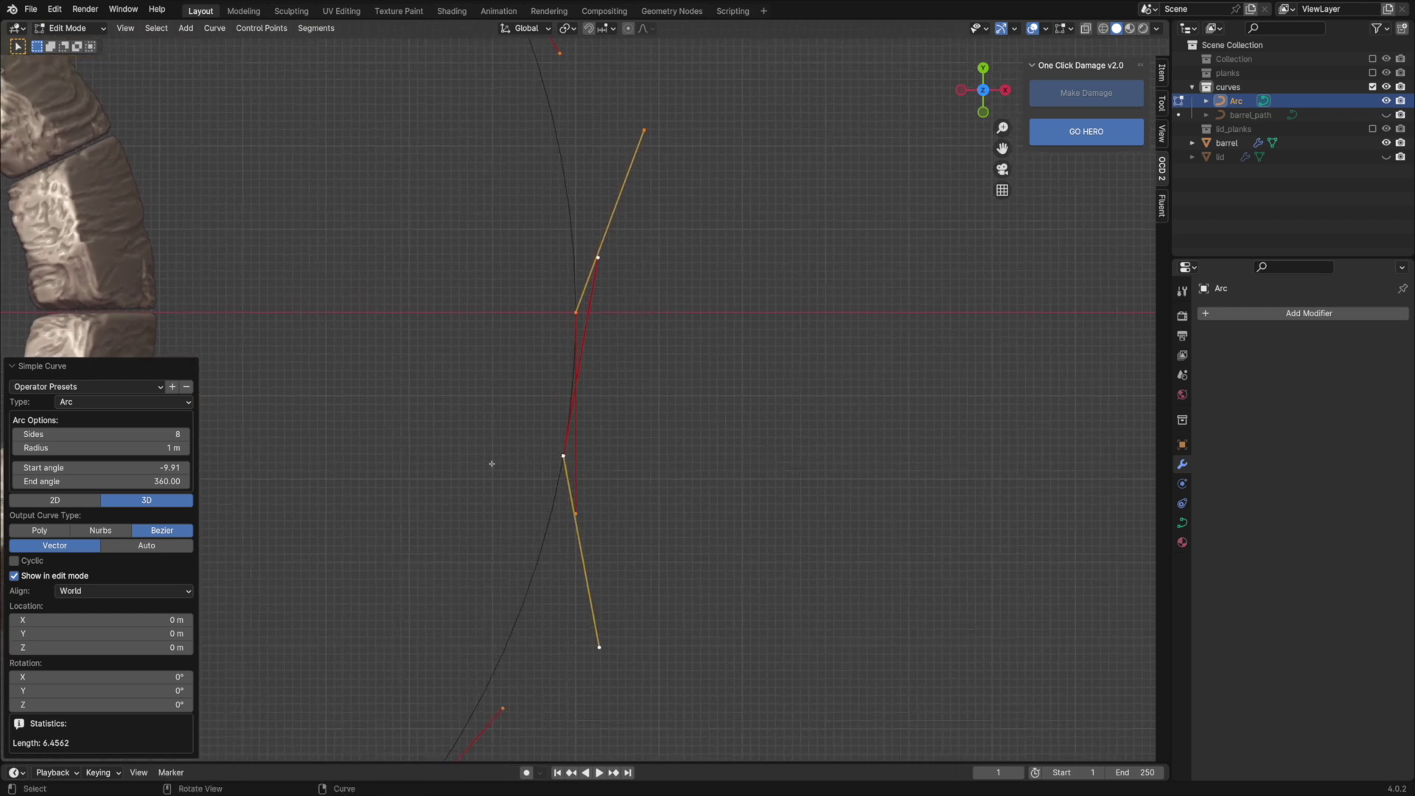
{"action": "left_click_drag", "start_coordinate": [103, 467], "coordinate": [1247, 466]}
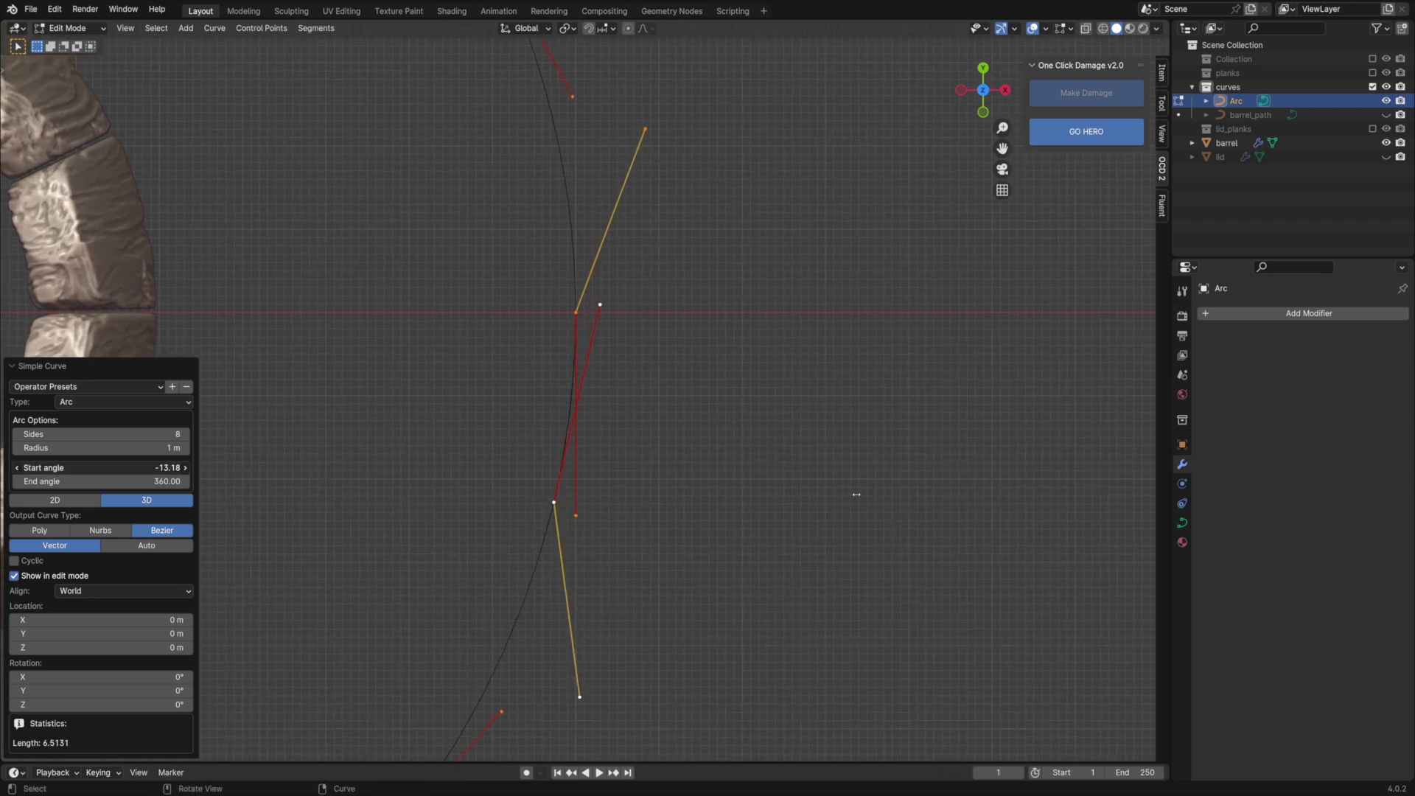
{"action": "left_click_drag", "start_coordinate": [780, 505], "coordinate": [774, 504]}
{"action": "scroll", "coordinate": [672, 353], "scroll_direction": "down", "scroll_amount": 5}
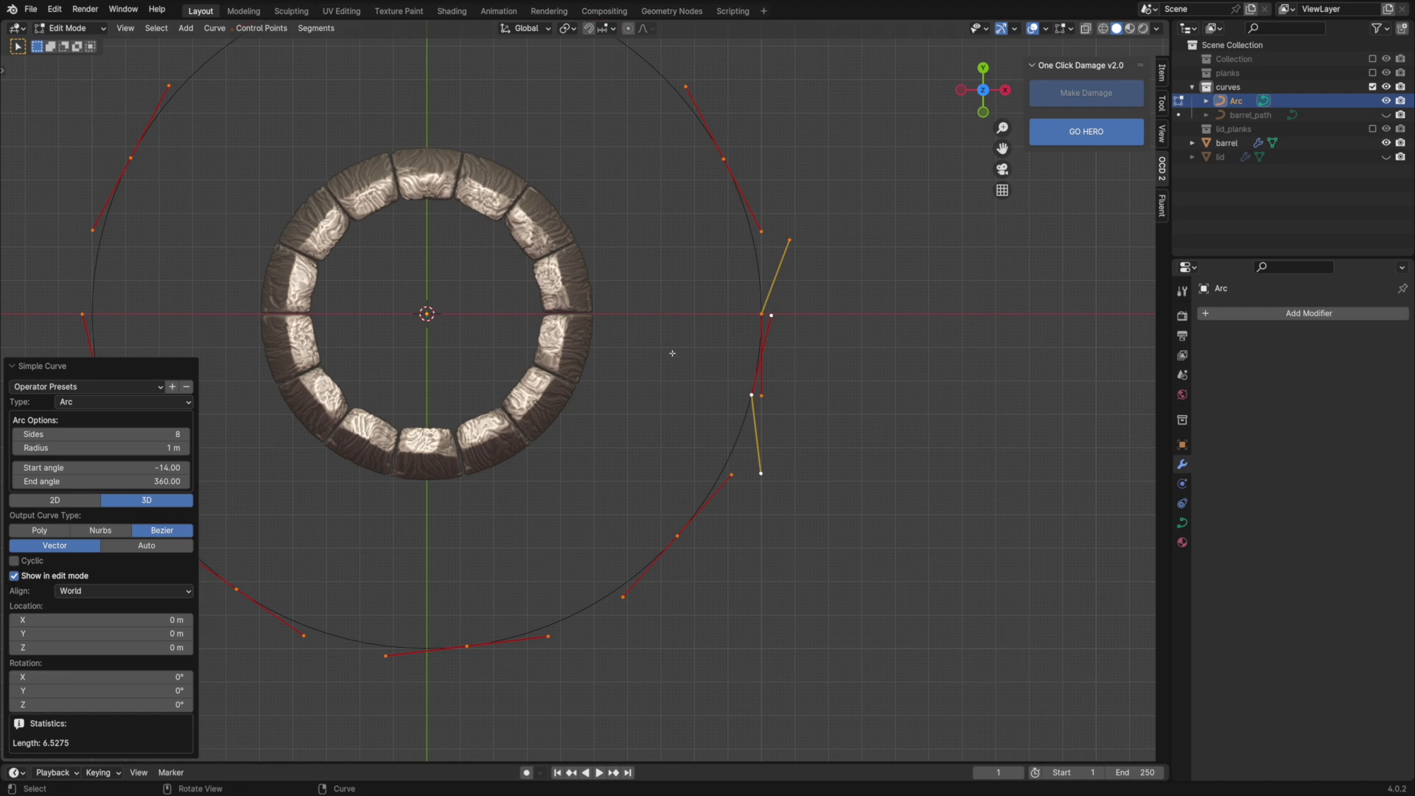
Step: Set the transform pivot to 3D Cursor and scale the arc's start point outward by about 1.009
{"action": "left_click", "coordinate": [573, 29]}
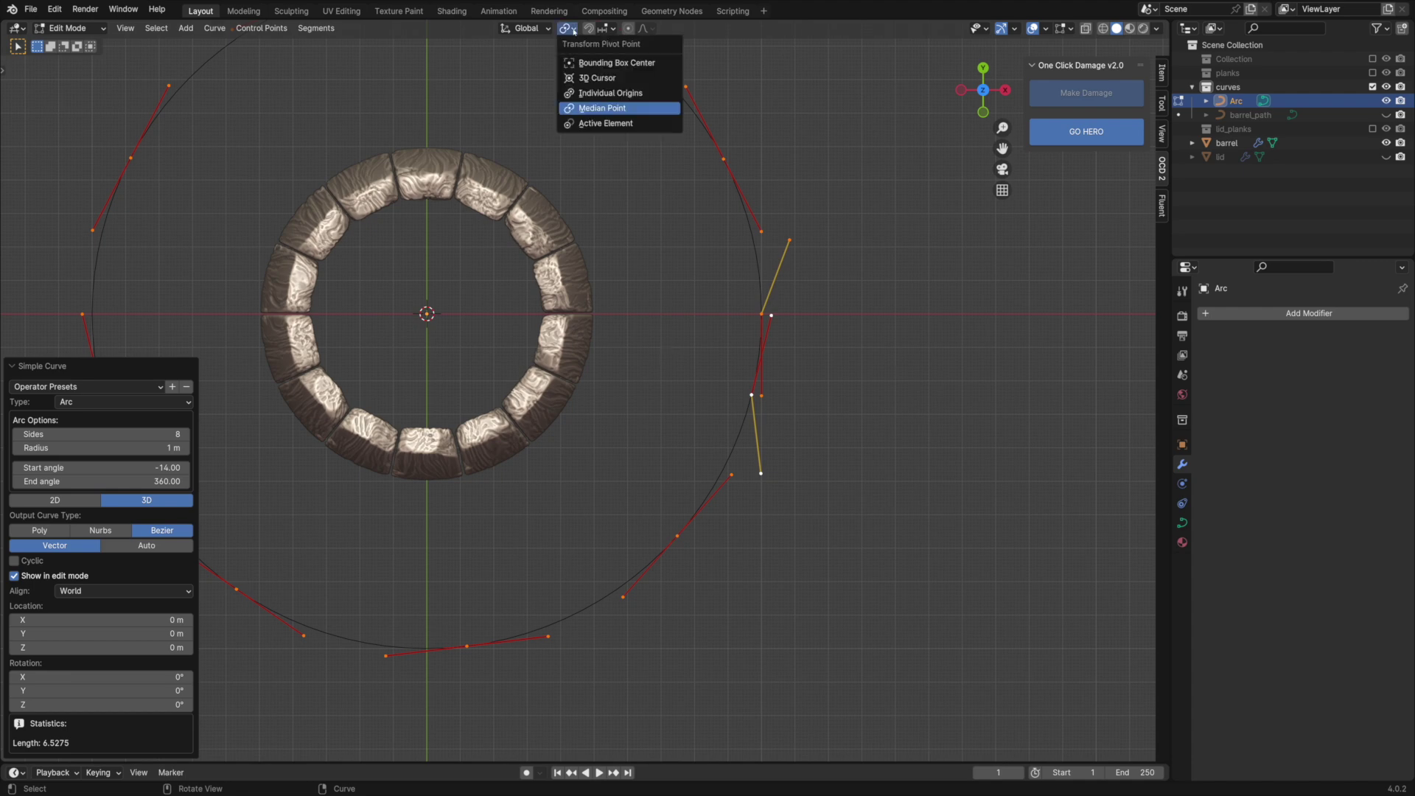
{"action": "left_click", "coordinate": [589, 79]}
{"action": "scroll", "coordinate": [692, 332], "scroll_direction": "up", "scroll_amount": 5}
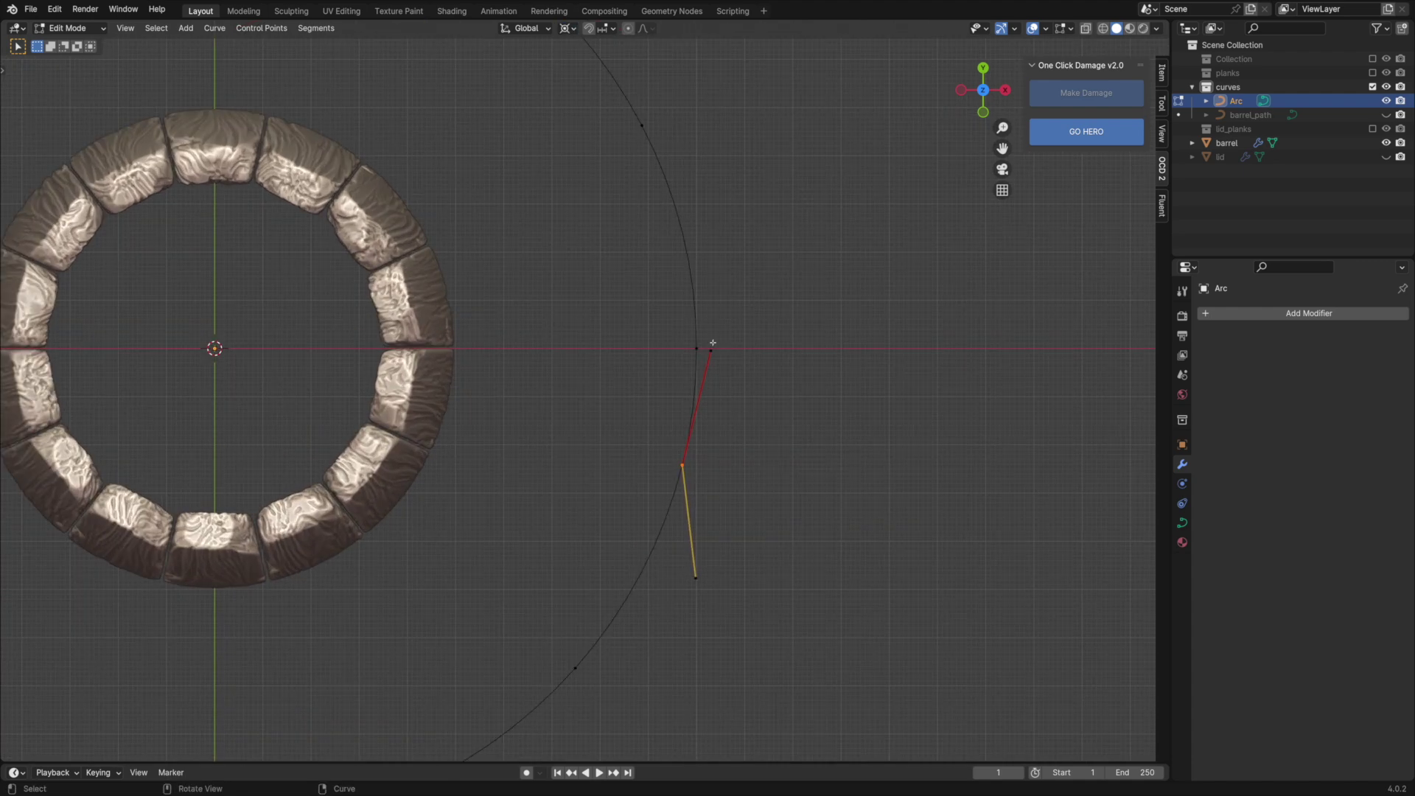
{"action": "key", "text": "s"}
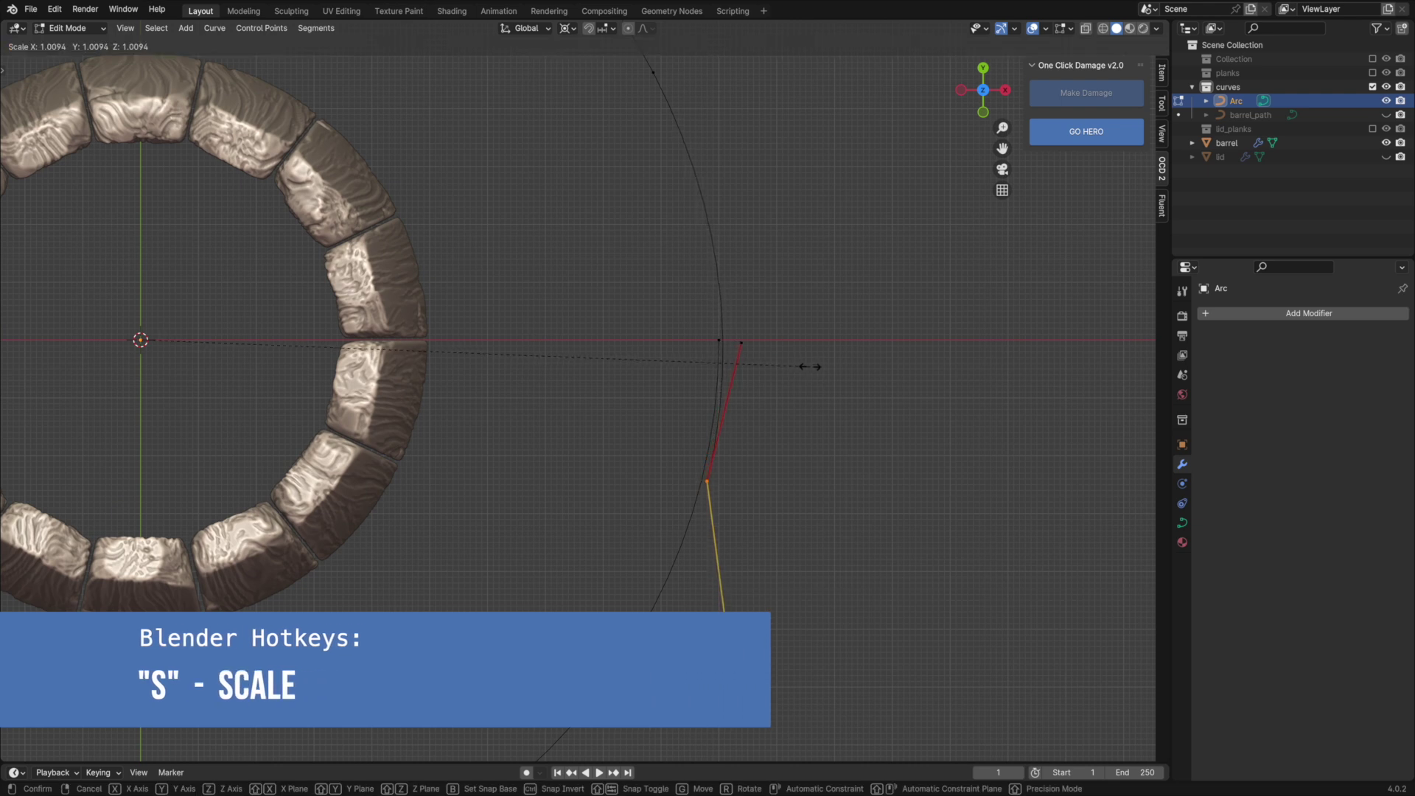
{"action": "left_click", "coordinate": [810, 366]}
Step: Scale the arc's neighbouring control point above the overlap outward from the 3D cursor by about 1.008
{"action": "middle_click_drag", "start_coordinate": [733, 275], "coordinate": [729, 297], "text": "shift"}
{"action": "left_click", "coordinate": [648, 95]}
{"action": "key", "text": "s"}
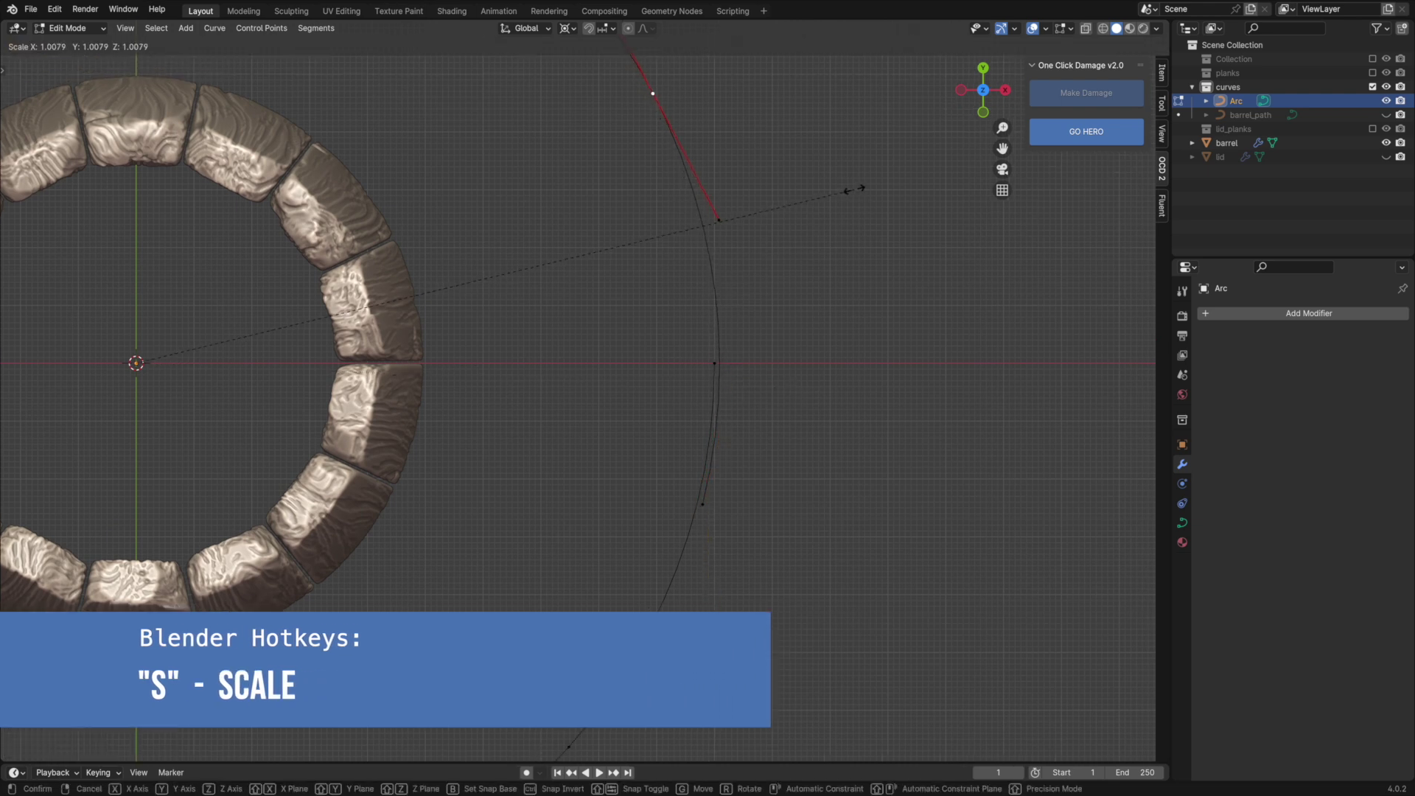
{"action": "left_click", "coordinate": [855, 189]}
Step: Scale all of the arc's control points to about 0.5 so the ring closely encircles the barrel
{"action": "key", "text": "Home"}
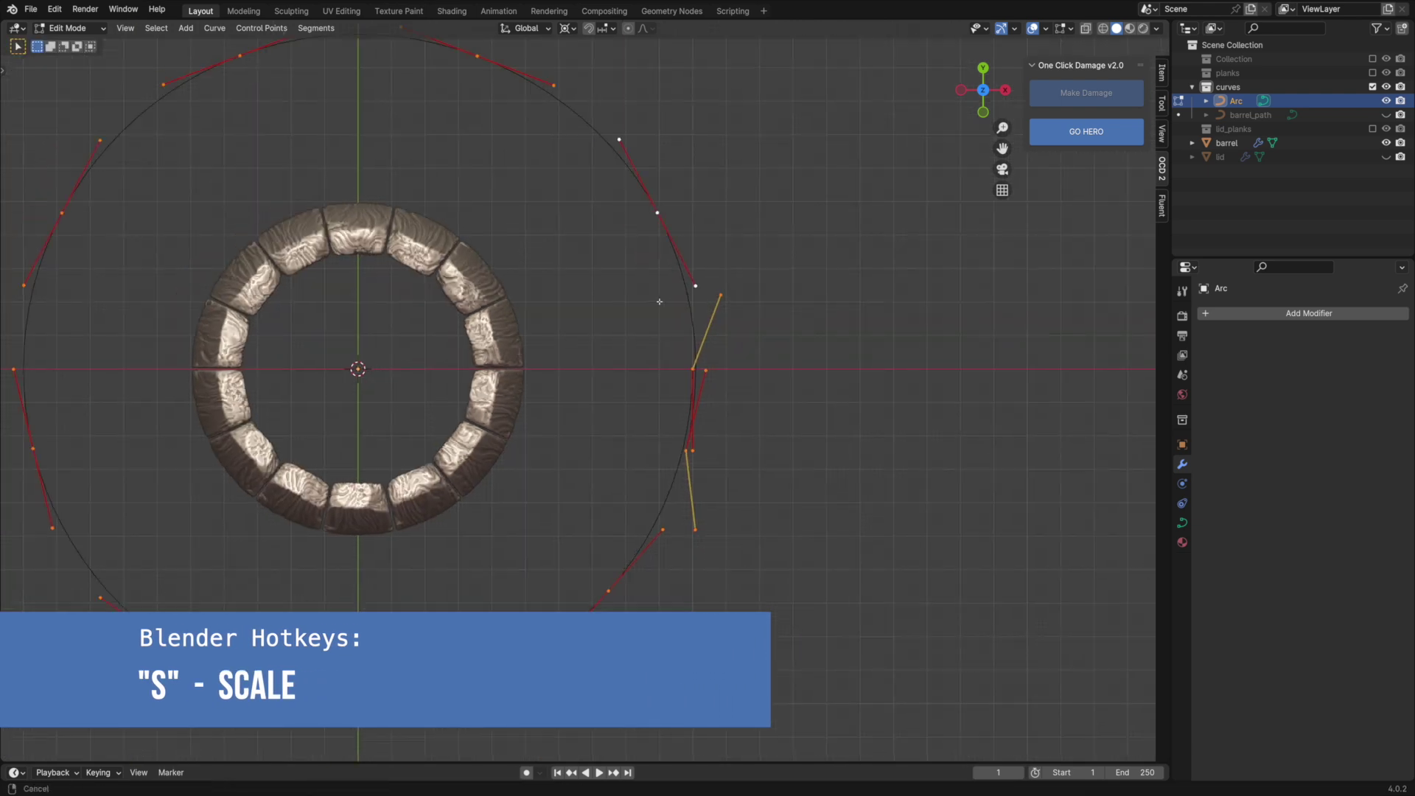
{"action": "key", "text": "s"}
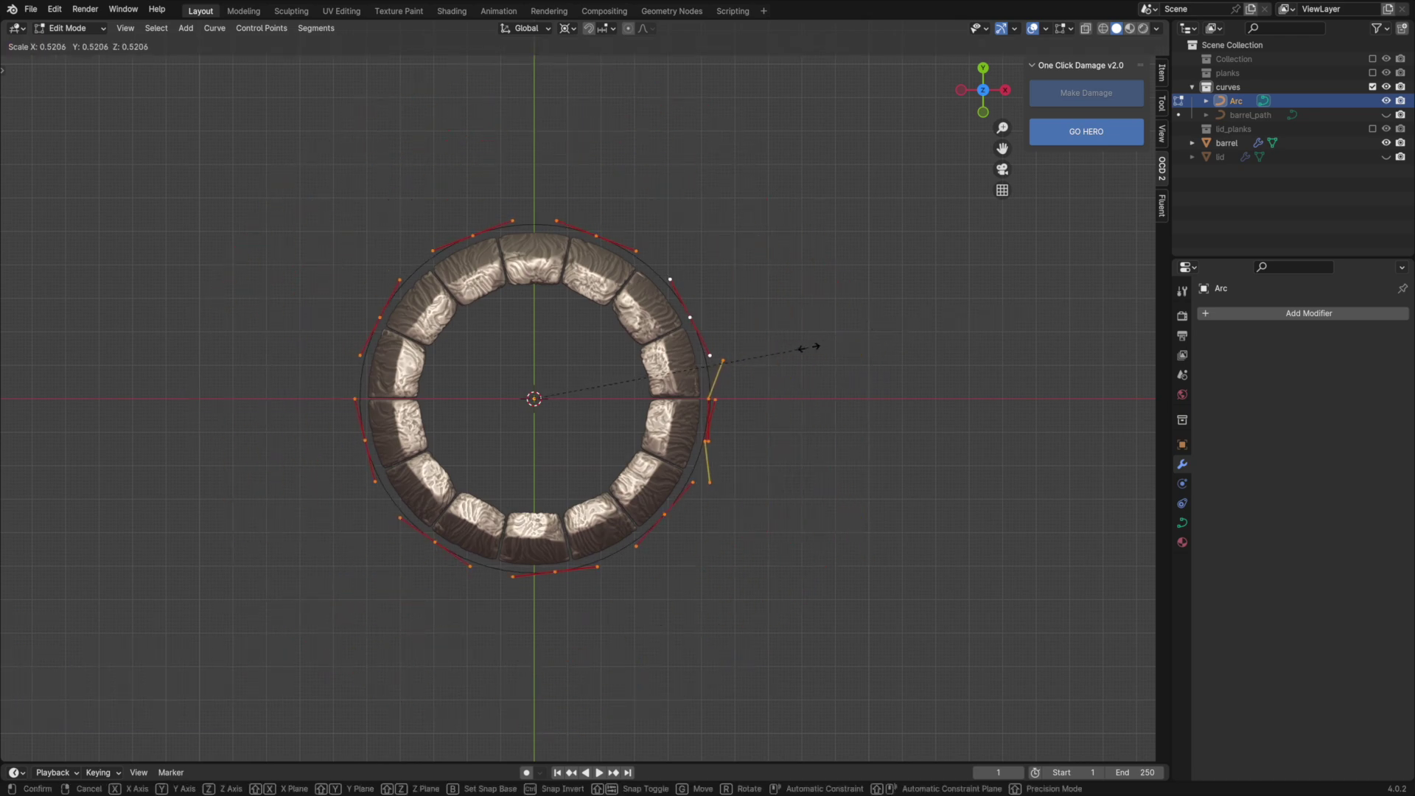
{"action": "left_click", "coordinate": [796, 352]}
{"action": "key", "text": "Home"}
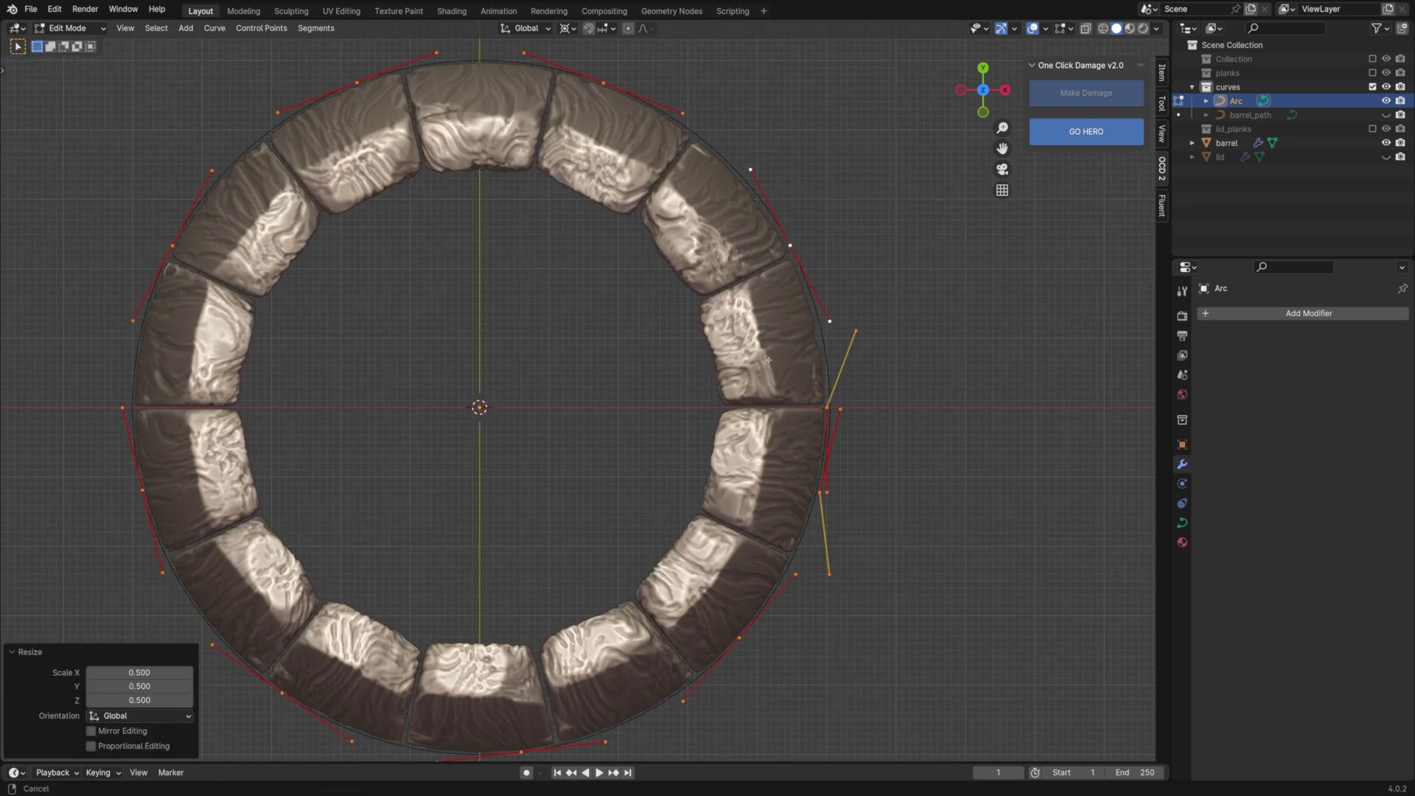
Step: Move the arc object up along Z to just below the barrel's top edge
{"action": "key", "text": "KP_1"}
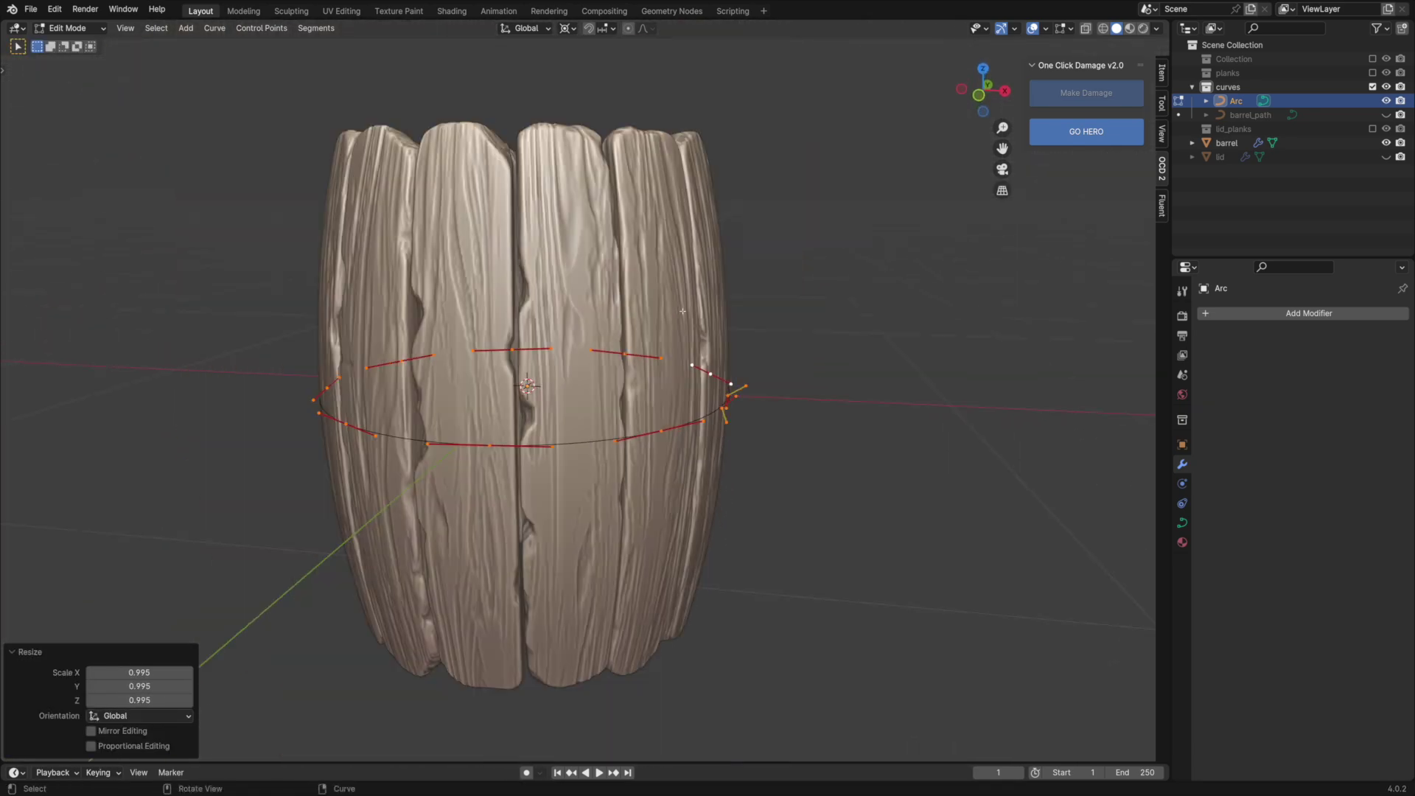
{"action": "key", "text": "Tab"}
{"action": "key", "text": "g"}
{"action": "key", "text": "z"}
{"action": "left_click", "coordinate": [674, 141]}
{"action": "middle_click_drag", "start_coordinate": [674, 143], "coordinate": [680, 250], "text": "shift"}
{"action": "scroll", "coordinate": [681, 250], "scroll_direction": "up", "scroll_amount": 2}
Step: Set the transform pivot to Median Point and scale the arc's control points down to fit the barrel's upper part
{"action": "key", "text": "Tab"}
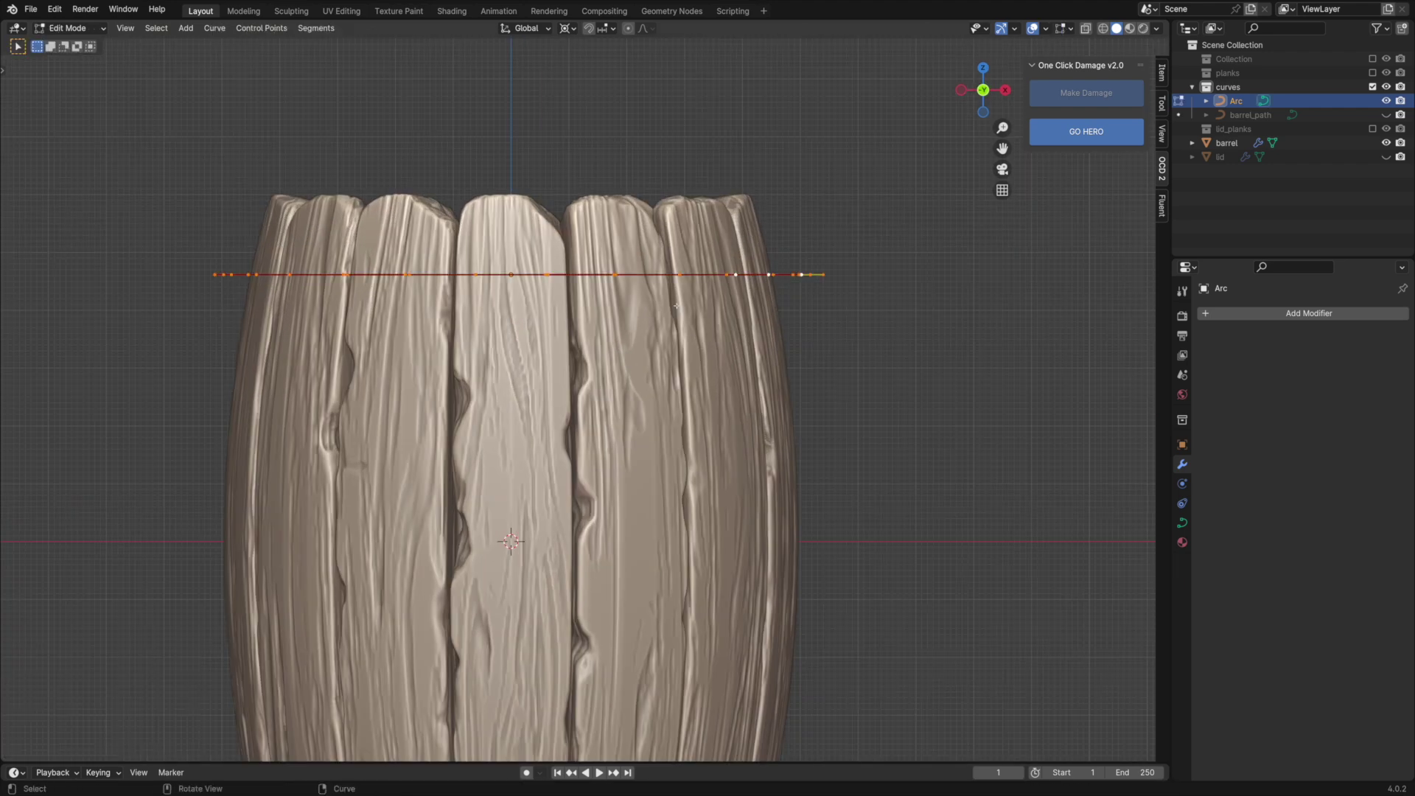
{"action": "scroll", "coordinate": [811, 273], "scroll_direction": "up", "scroll_amount": 1}
{"action": "key", "text": "s"}
{"action": "right_click", "coordinate": [961, 291]}
{"action": "left_click", "coordinate": [567, 29]}
{"action": "left_click", "coordinate": [601, 108]}
{"action": "key", "text": "s"}
{"action": "left_click", "coordinate": [943, 248]}
{"action": "middle_click_drag", "start_coordinate": [944, 248], "coordinate": [775, 334]}
{"action": "key", "text": "s"}
{"action": "left_click", "coordinate": [957, 355]}
{"action": "scroll", "coordinate": [775, 334], "scroll_direction": "down", "scroll_amount": 4}
{"action": "key", "text": "Tab"}
Step: Duplicate the top ring curve and place the copy lower, between the first ring and the barrel's middle
{"action": "key", "text": "KP_1"}
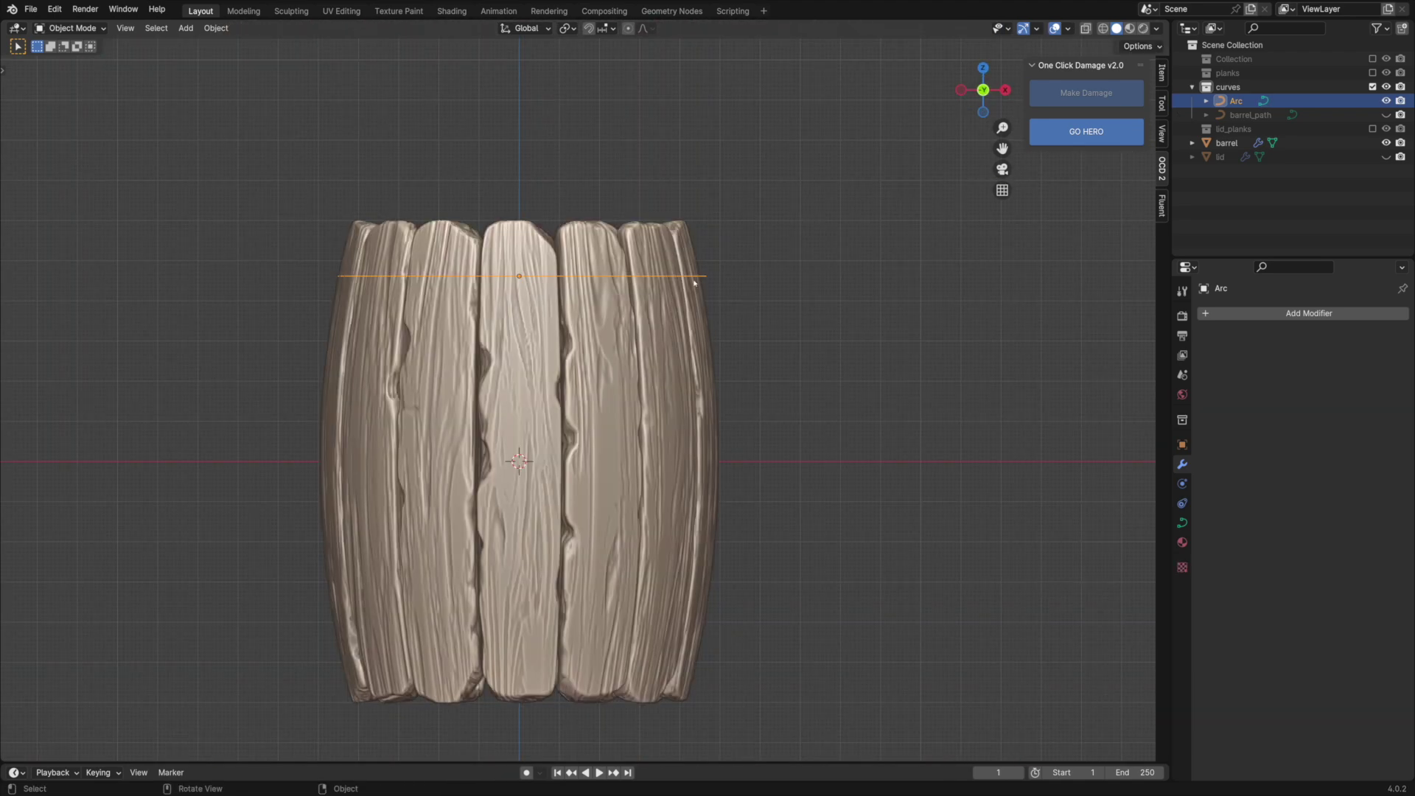
{"action": "key", "text": "shift+d"}
{"action": "left_click", "coordinate": [758, 338]}
Step: Scale the second ring's control points up to fit around the wider part of the barrel
{"action": "key", "text": "Tab"}
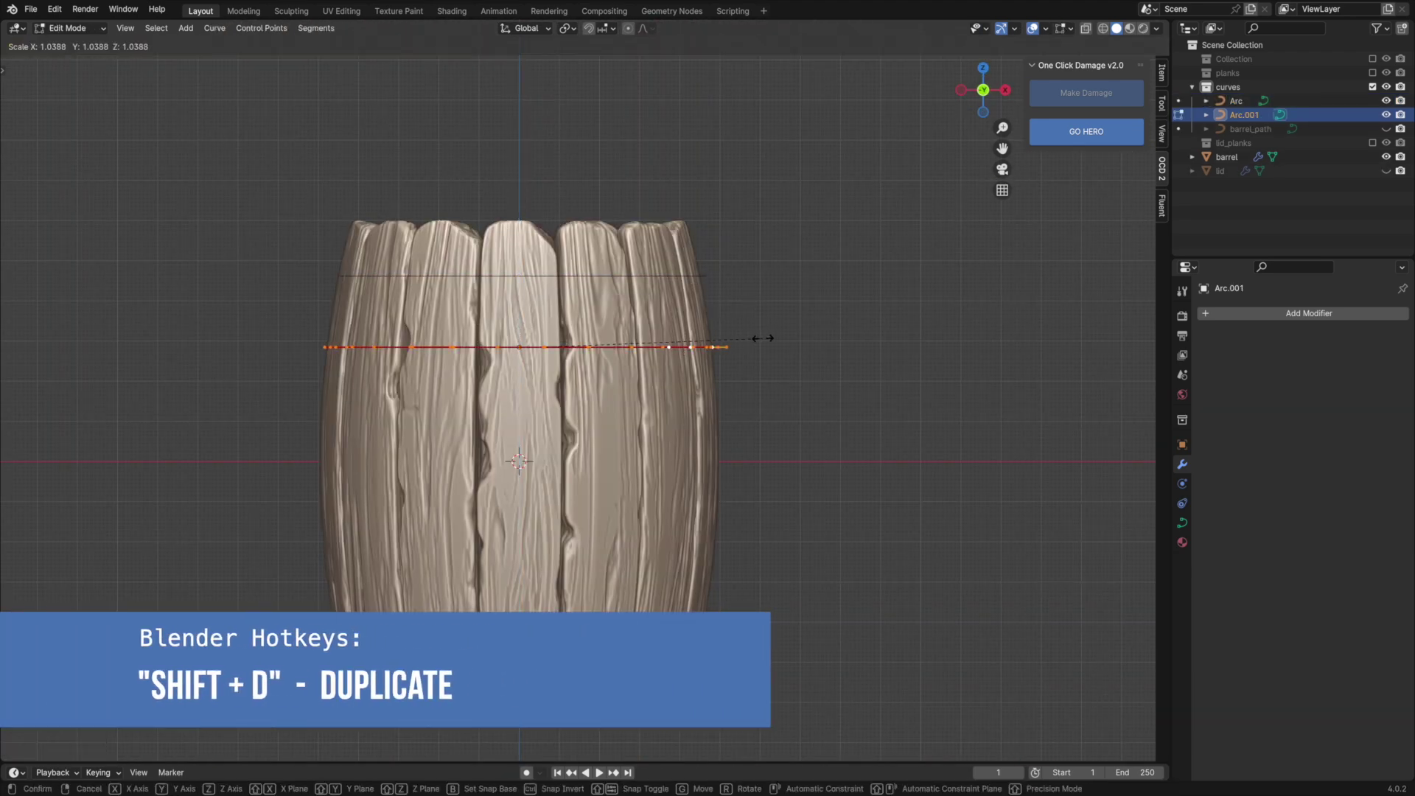
{"action": "middle_click_drag", "start_coordinate": [758, 338], "coordinate": [627, 378]}
{"action": "key", "text": "s"}
{"action": "left_click", "coordinate": [824, 347]}
{"action": "key", "text": "Tab"}
Step: Duplicate the second ring curve and move the copy down along Z to near the barrel's bottom
{"action": "key", "text": "KP_1"}
{"action": "key", "text": "shift+d"}
{"action": "key", "text": "z"}
{"action": "left_click", "coordinate": [822, 638]}
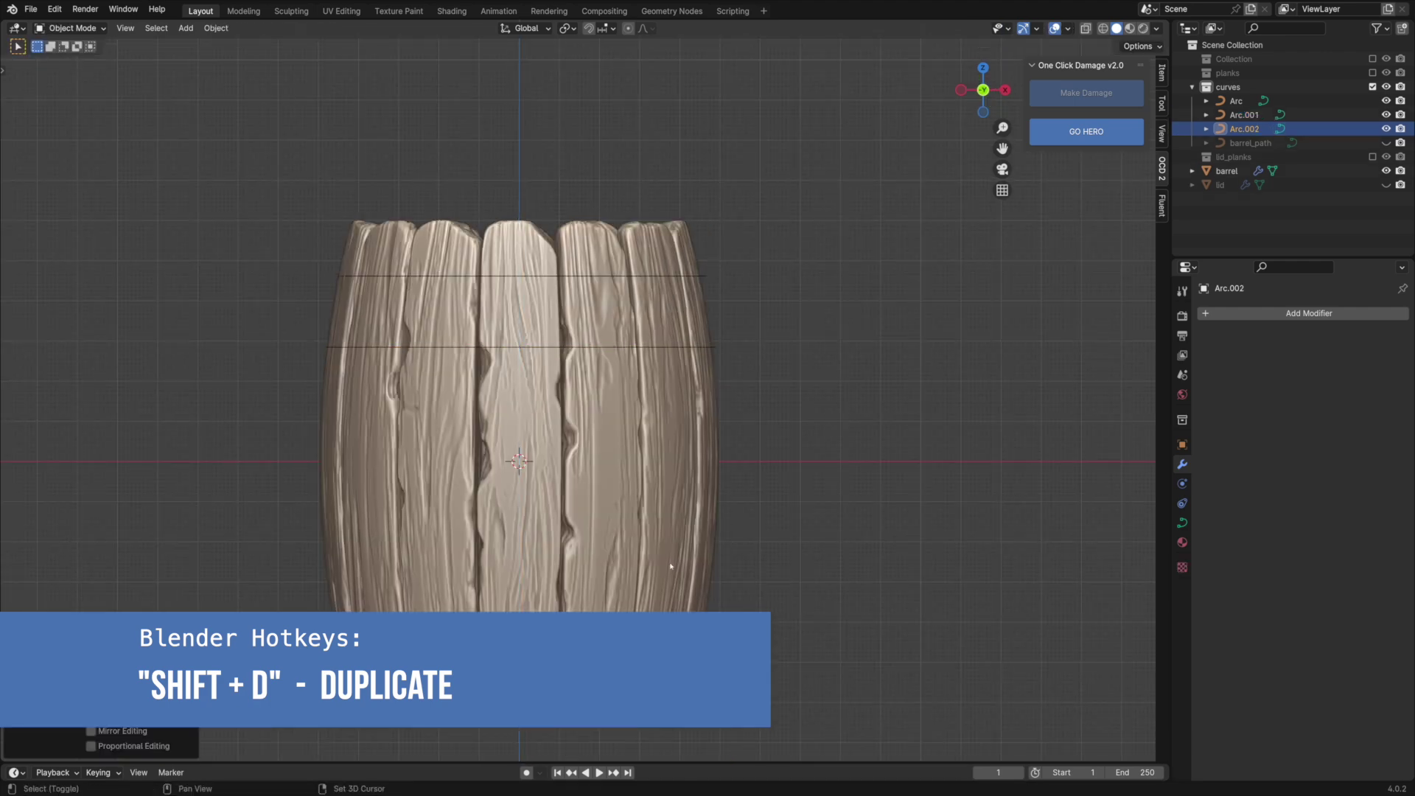
Step: Scale the bottom ring's control points to fit closely around the barrel's lower end
{"action": "middle_click_drag", "start_coordinate": [670, 569], "coordinate": [683, 392], "text": "shift"}
{"action": "scroll", "coordinate": [683, 392], "scroll_direction": "up", "scroll_amount": 2}
{"action": "key", "text": "Tab"}
{"action": "key", "text": "s"}
{"action": "left_click", "coordinate": [895, 423]}
{"action": "middle_click_drag", "start_coordinate": [810, 402], "coordinate": [858, 442]}
{"action": "key", "text": "s"}
{"action": "left_click", "coordinate": [834, 440]}
{"action": "key", "text": "Tab"}
{"action": "scroll", "coordinate": [811, 435], "scroll_direction": "down", "scroll_amount": 4}
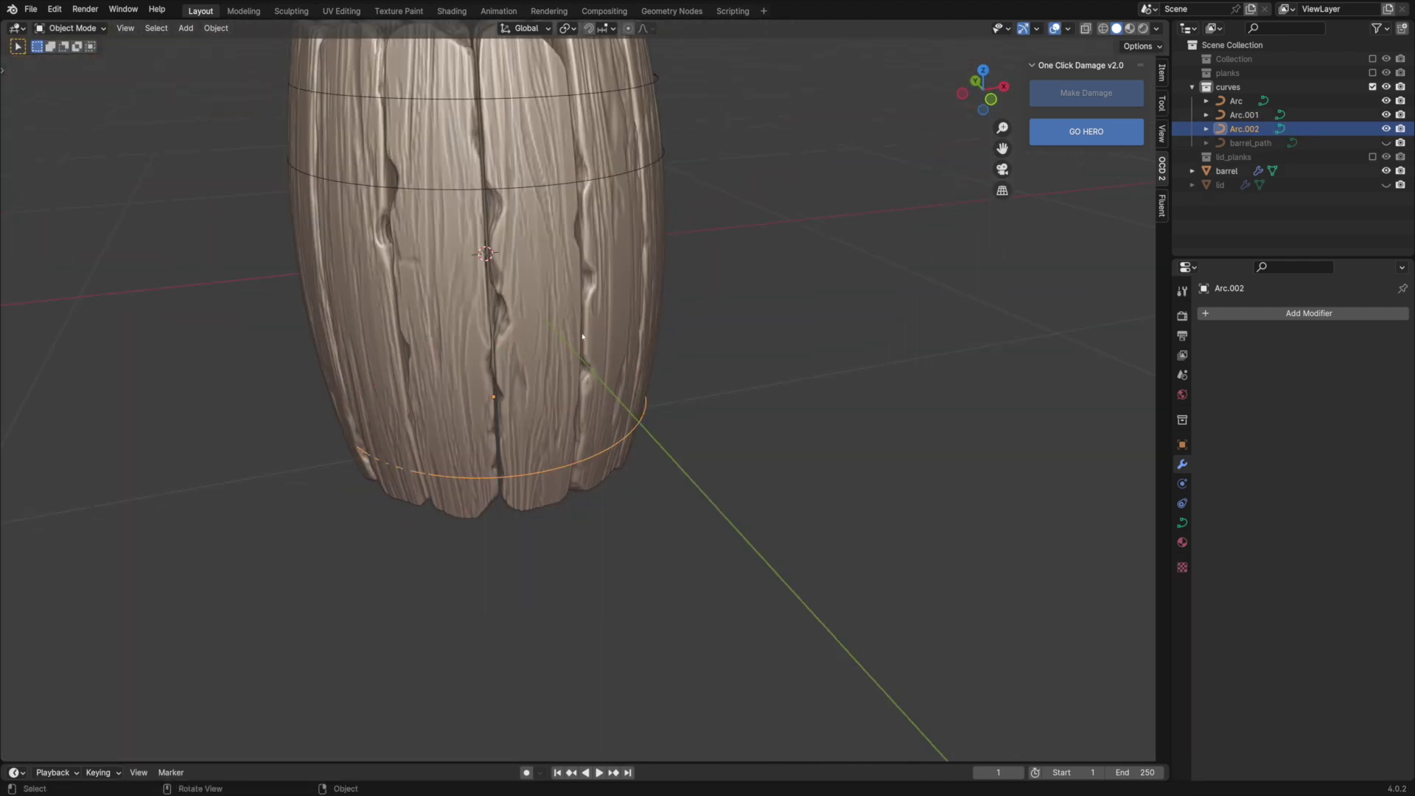
Step: Add a Geometry Nodes modifier to the top ring curve and assign it the Geometry Nodes.003 node group
{"action": "middle_click_drag", "start_coordinate": [627, 221], "coordinate": [621, 187], "text": "shift"}
{"action": "left_click", "coordinate": [604, 204]}
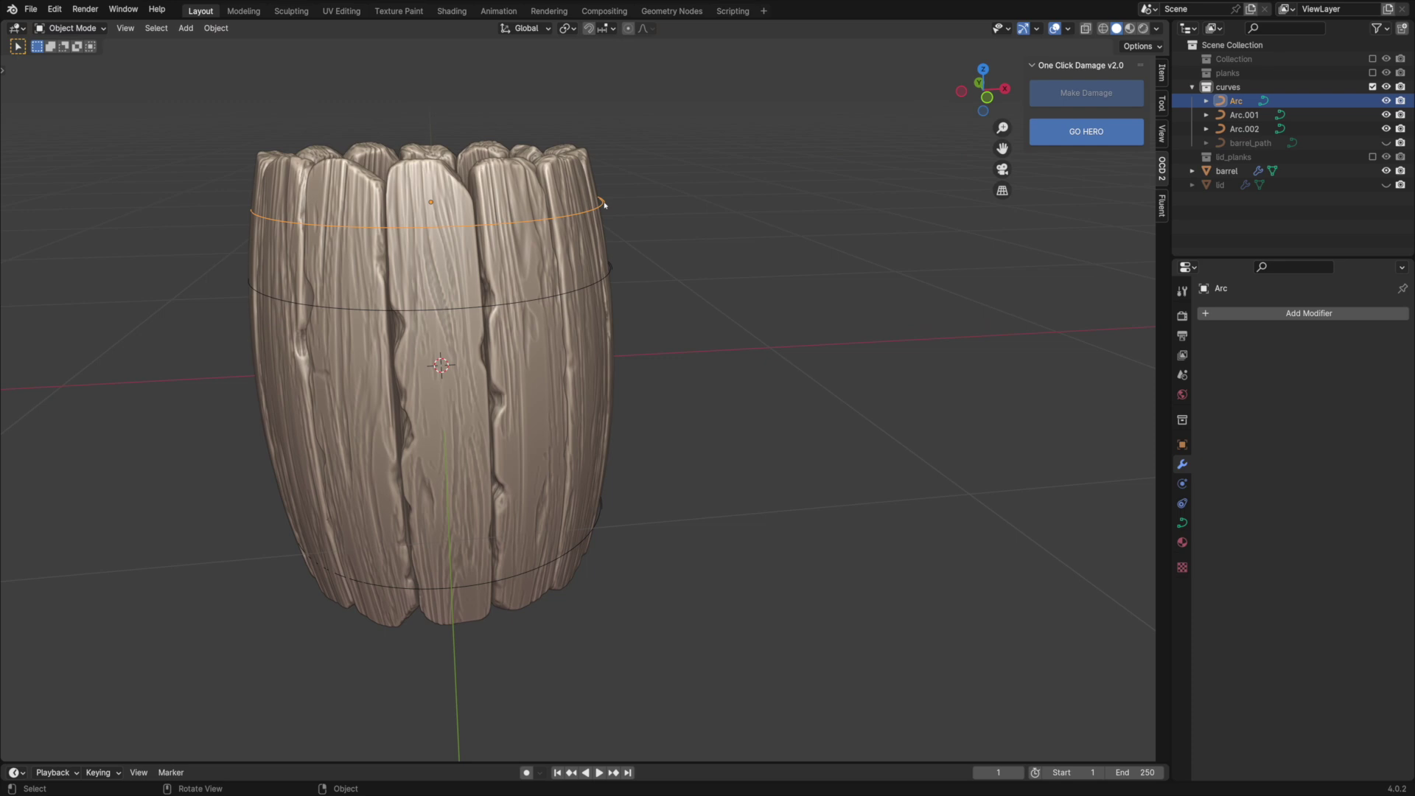
{"action": "left_click", "coordinate": [1218, 313]}
{"action": "left_click", "coordinate": [1218, 316]}
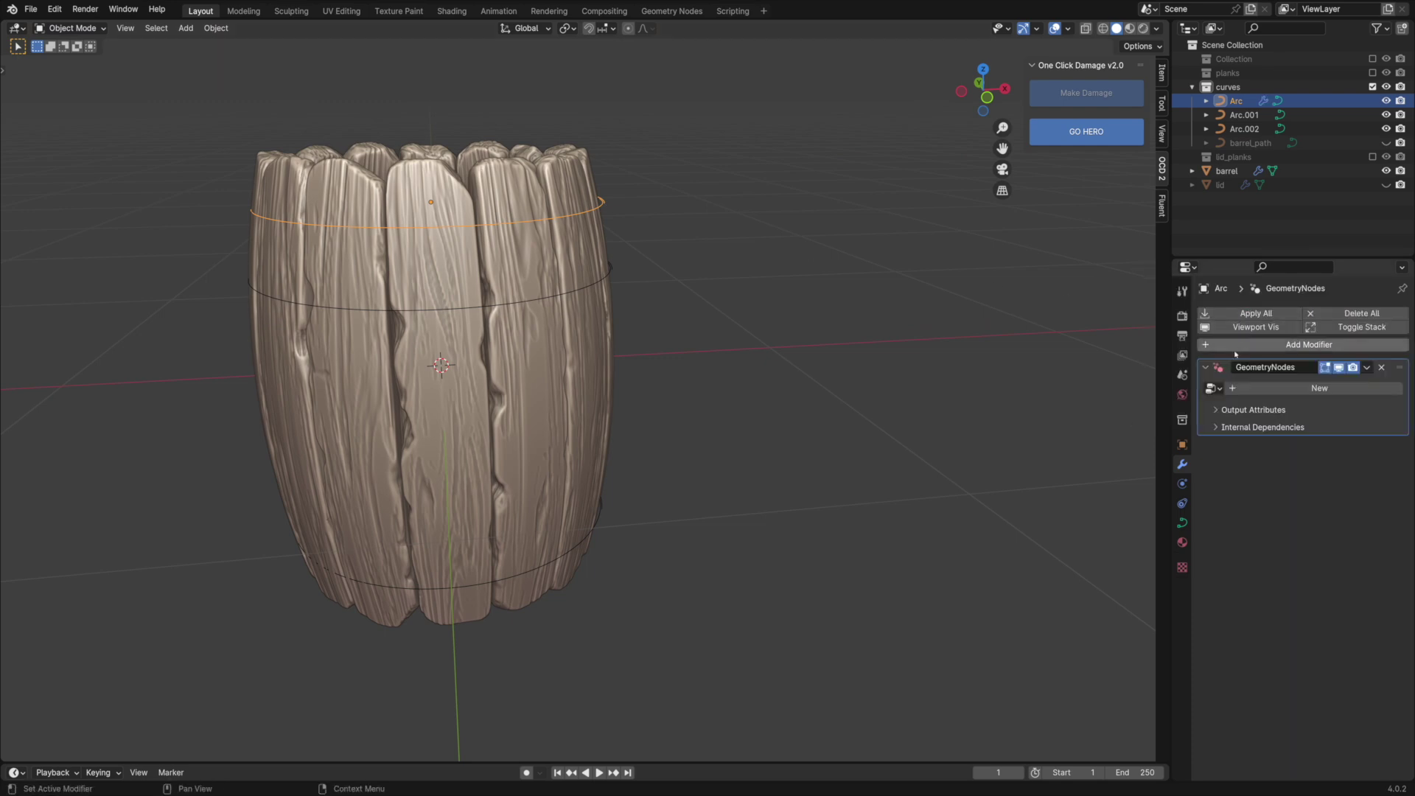
{"action": "left_click", "coordinate": [1213, 387]}
{"action": "left_click", "coordinate": [1260, 448]}
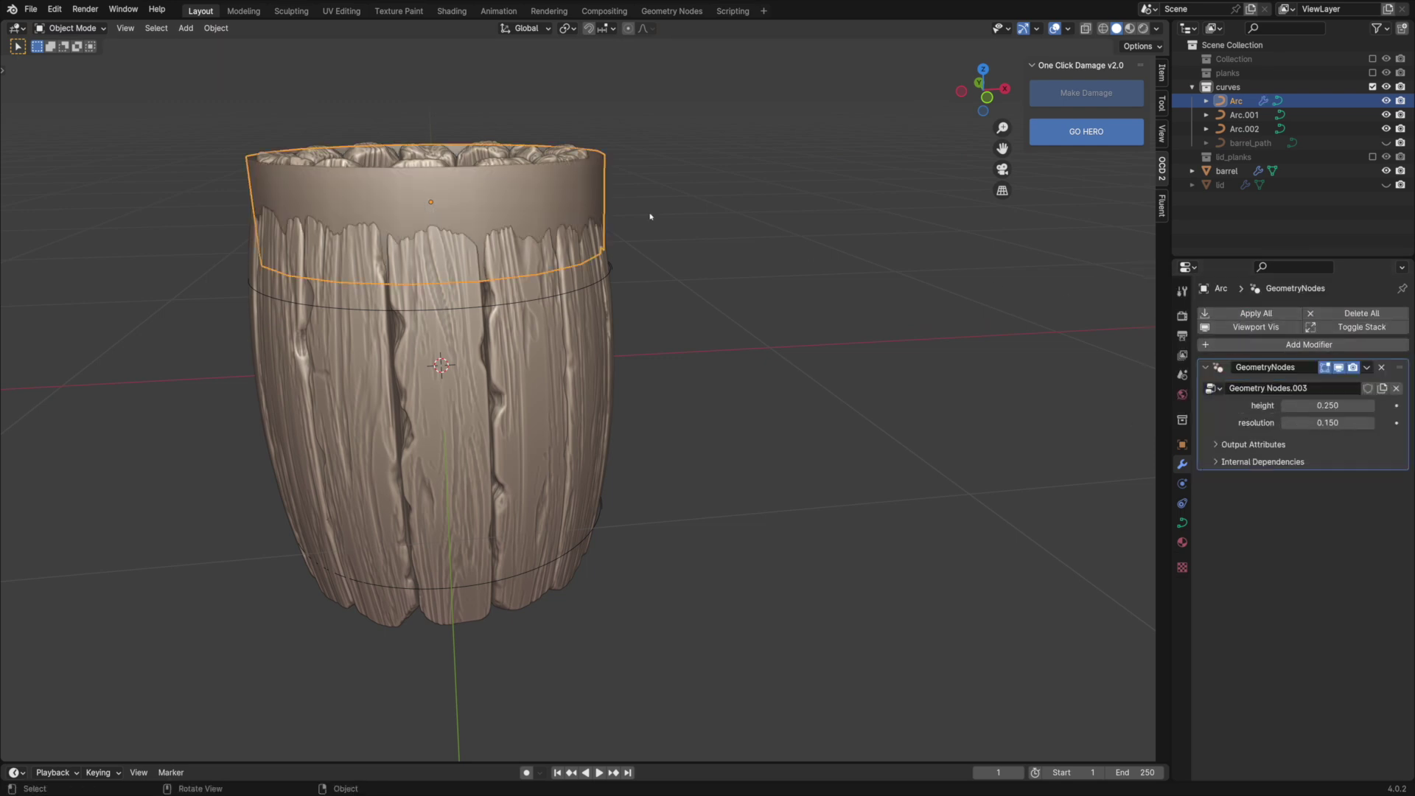
Step: Set the top ring's height to 0.077 and resolution to 0.018 while viewing it in isolation
{"action": "key", "text": "KP_Divide"}
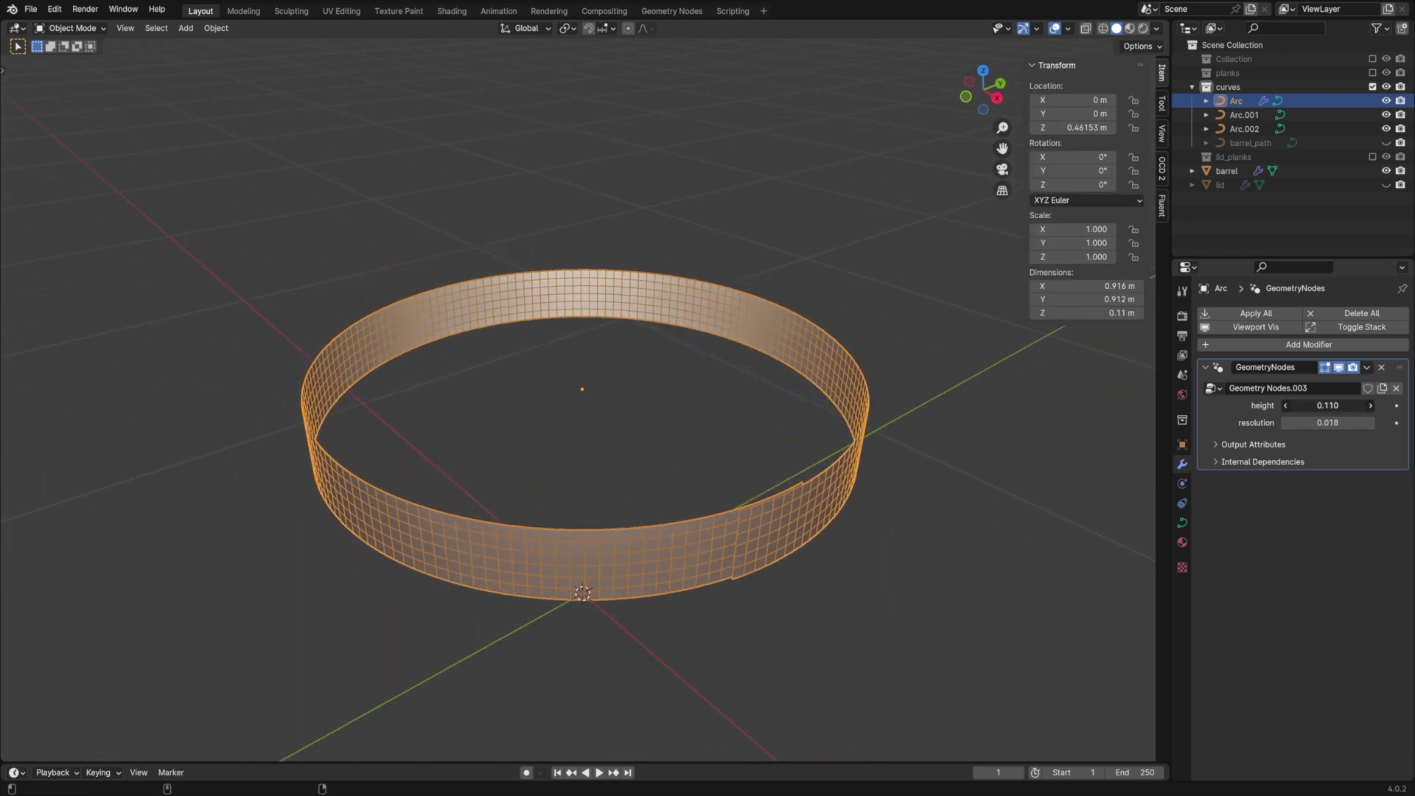
{"action": "left_click_drag", "start_coordinate": [1327, 405], "coordinate": [1317, 406]}
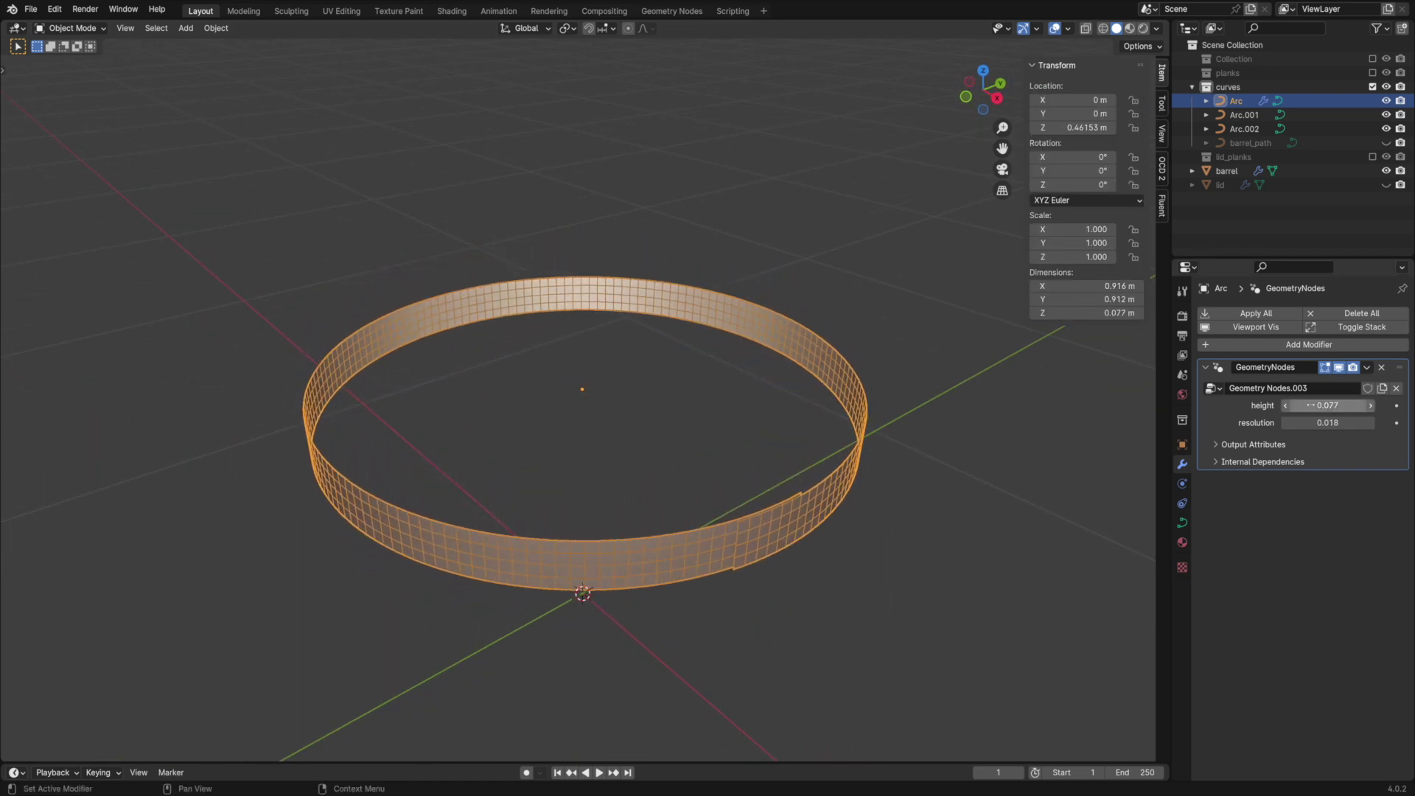
{"action": "middle_click_drag", "start_coordinate": [836, 417], "coordinate": [842, 391]}
{"action": "key", "text": "shift+z"}
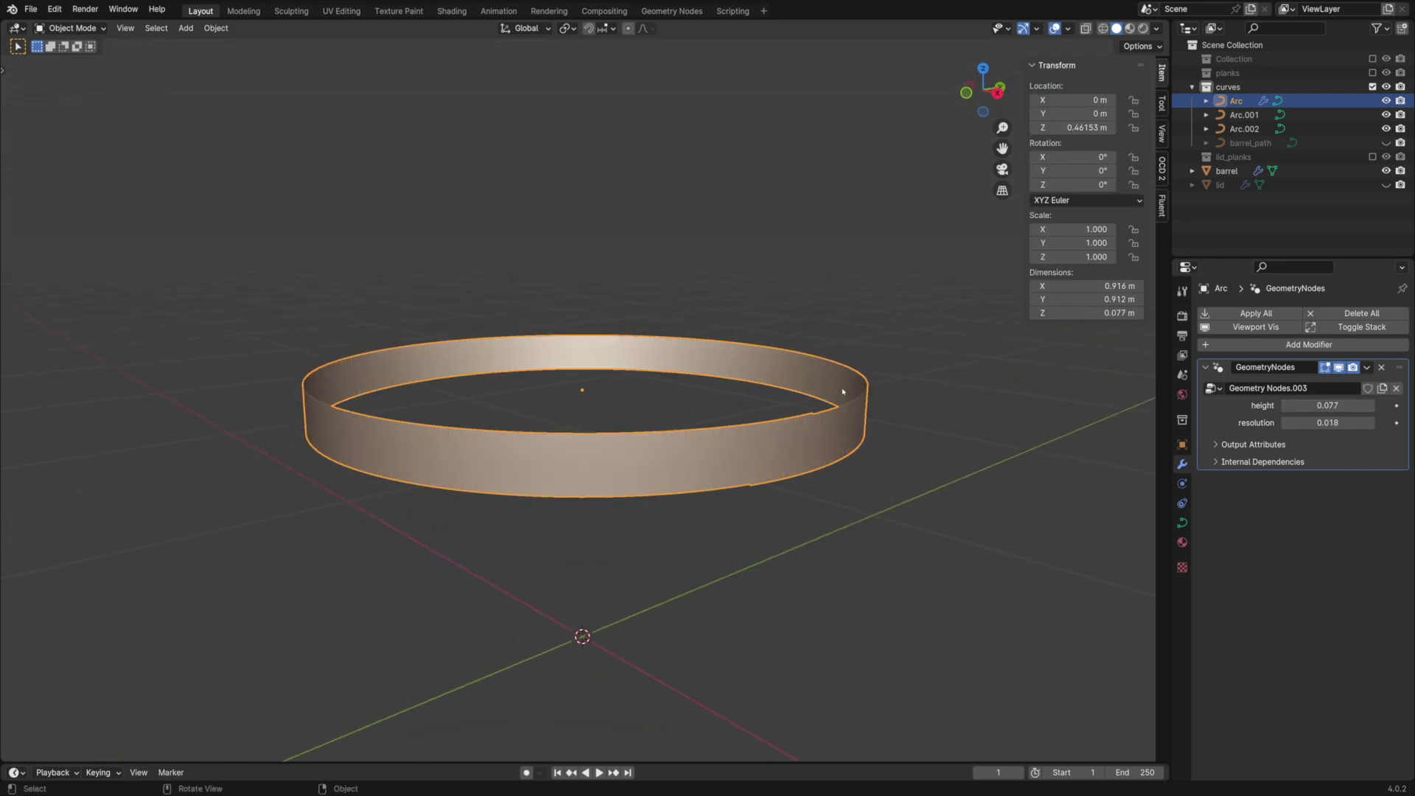
{"action": "key", "text": "KP_Divide"}
Step: Copy the top ring's modifiers to the second and bottom ring curves
{"action": "middle_click_drag", "start_coordinate": [613, 164], "coordinate": [611, 307]}
{"action": "scroll", "coordinate": [610, 307], "scroll_direction": "up", "scroll_amount": 2}
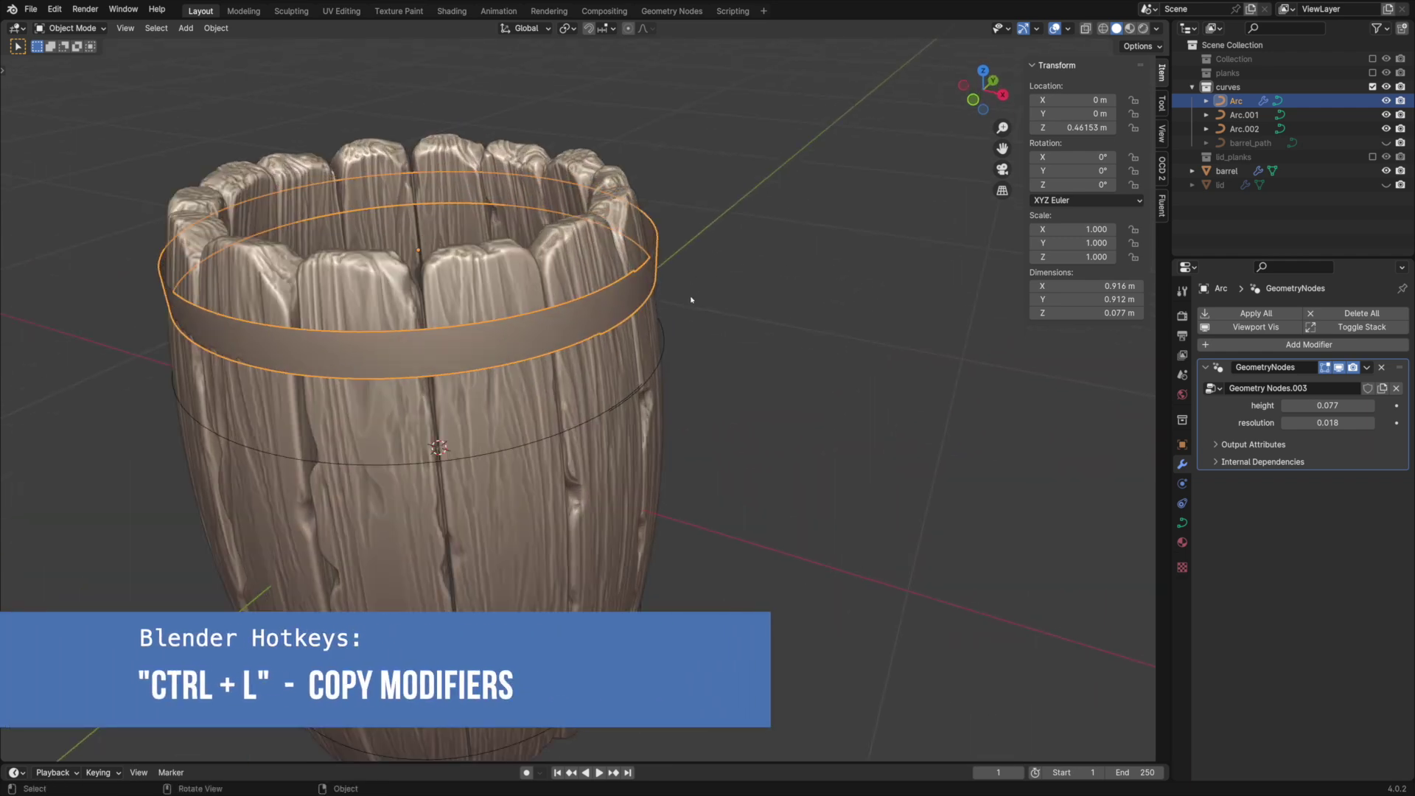
{"action": "left_click", "coordinate": [664, 351]}
{"action": "left_click", "coordinate": [643, 604], "text": "shift"}
{"action": "left_click", "coordinate": [641, 290], "text": "shift"}
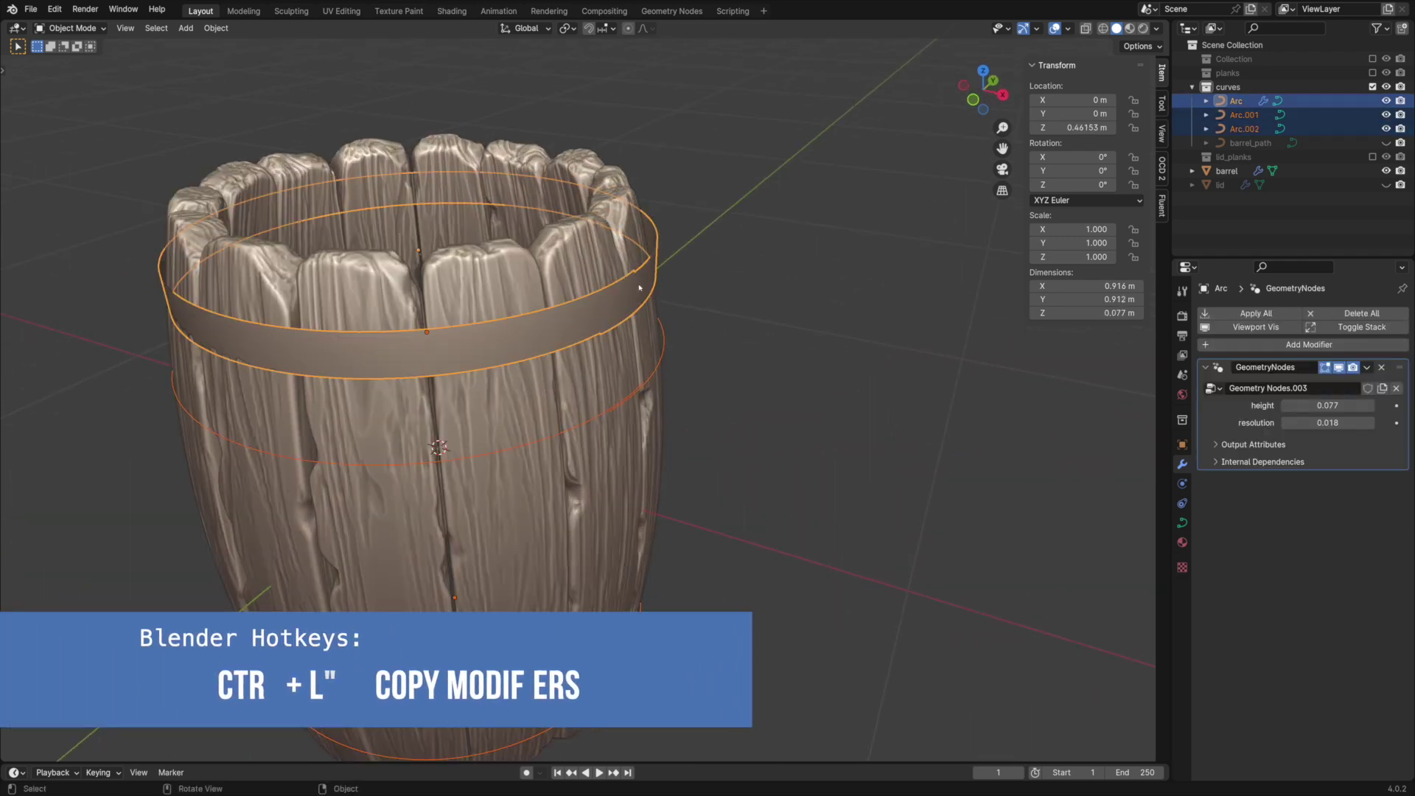
{"action": "key", "text": "ctrl+l"}
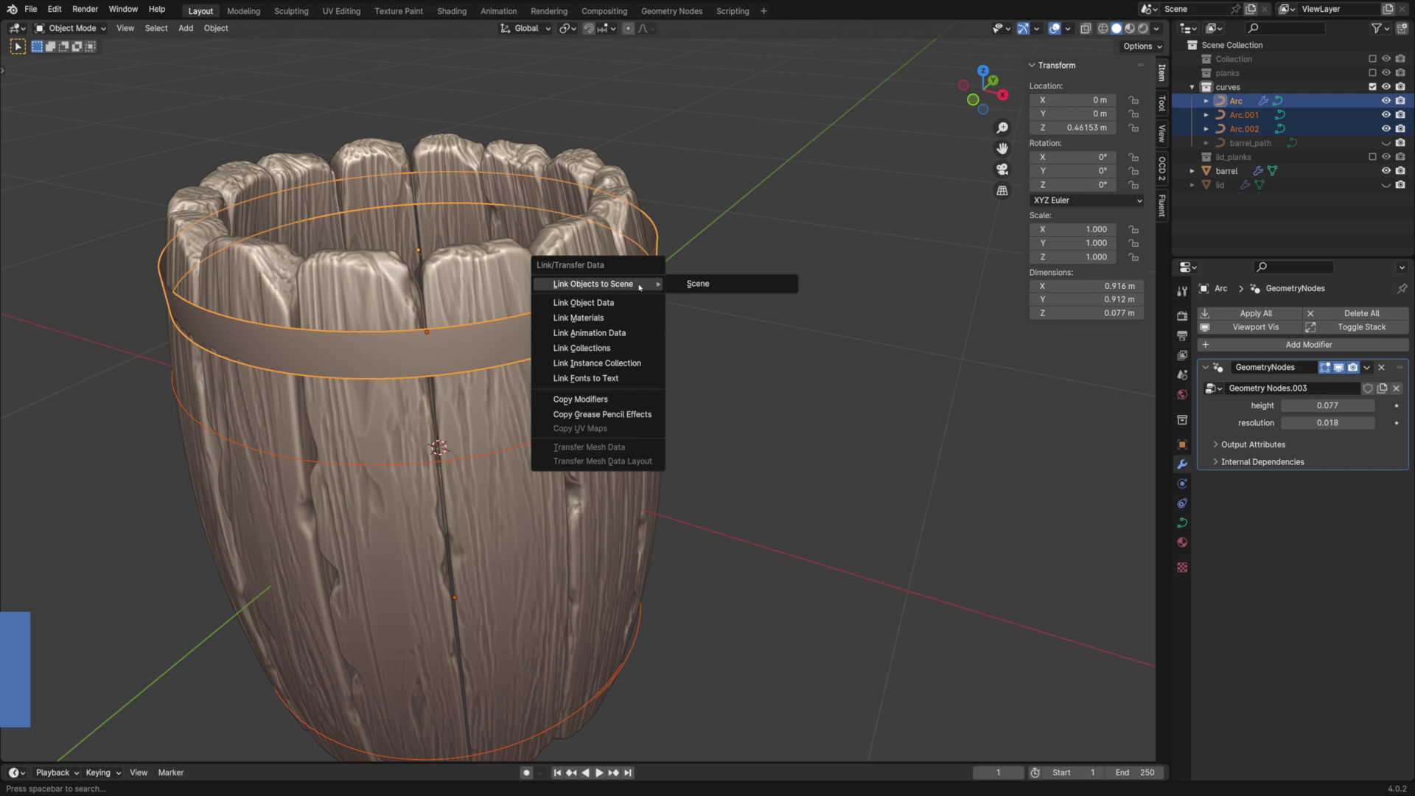
{"action": "left_click", "coordinate": [621, 400]}
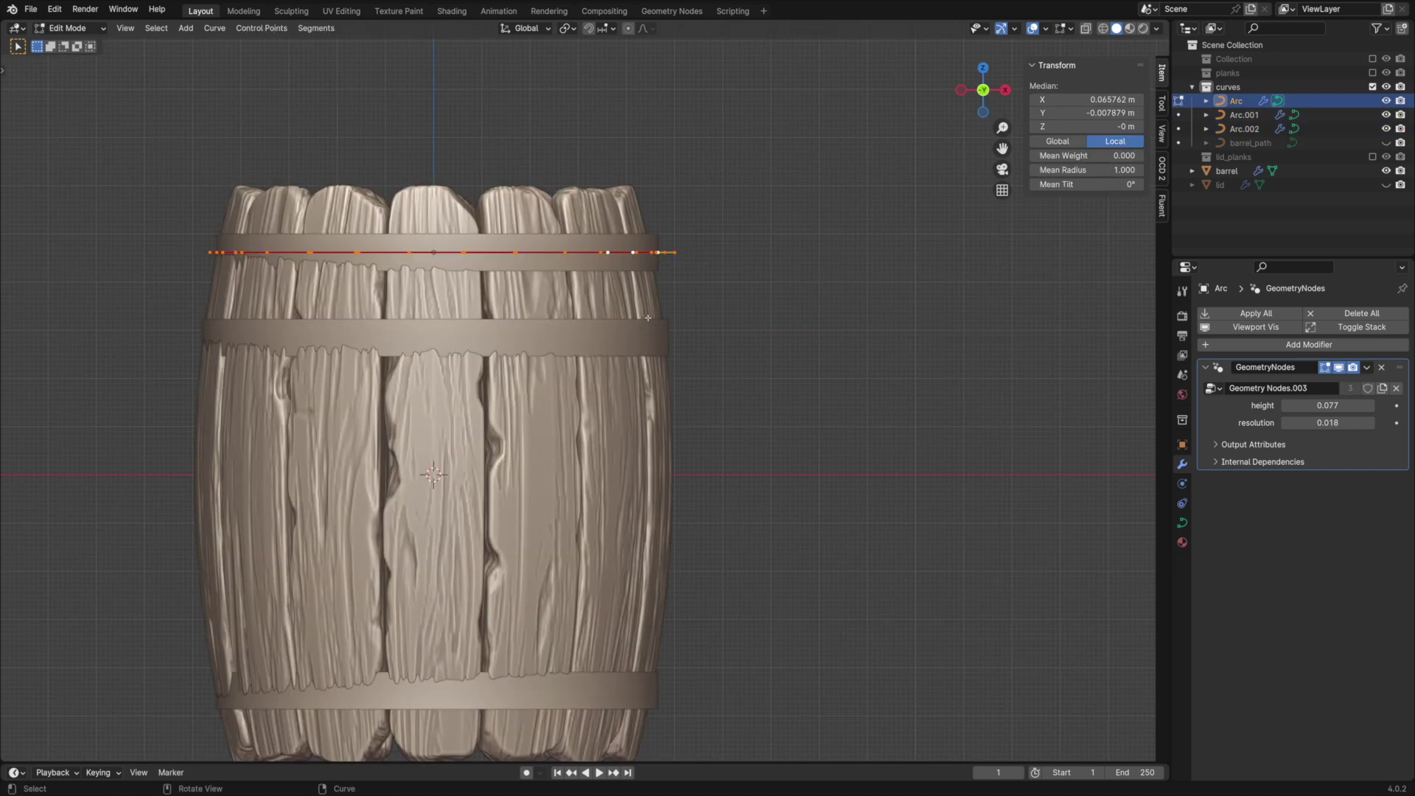
Step: Set the mean tilt of the top ring's control points to -11.9° to follow the barrel's slope
{"action": "scroll", "coordinate": [475, 218], "scroll_direction": "up", "scroll_amount": 2}
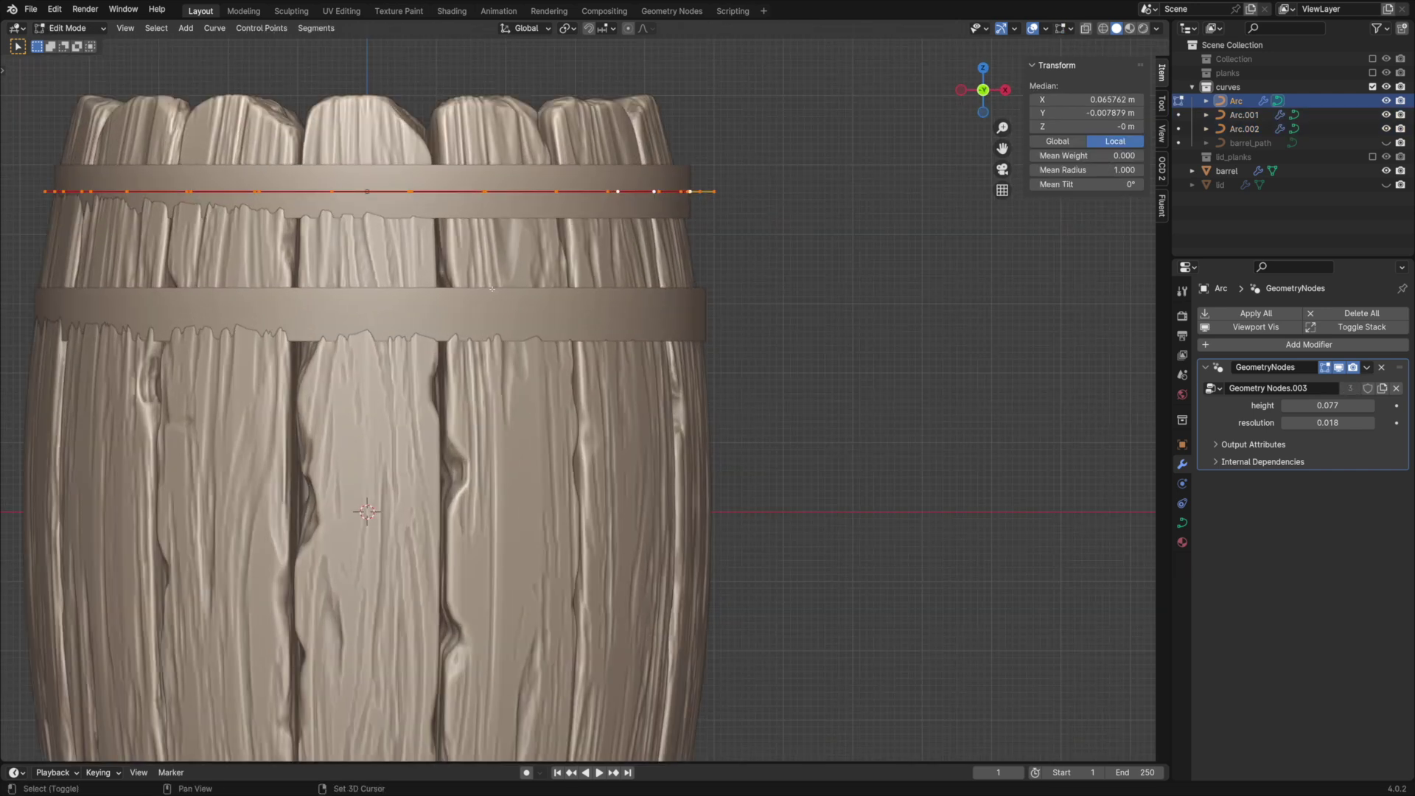
{"action": "middle_click_drag", "start_coordinate": [669, 330], "coordinate": [663, 359], "text": "shift"}
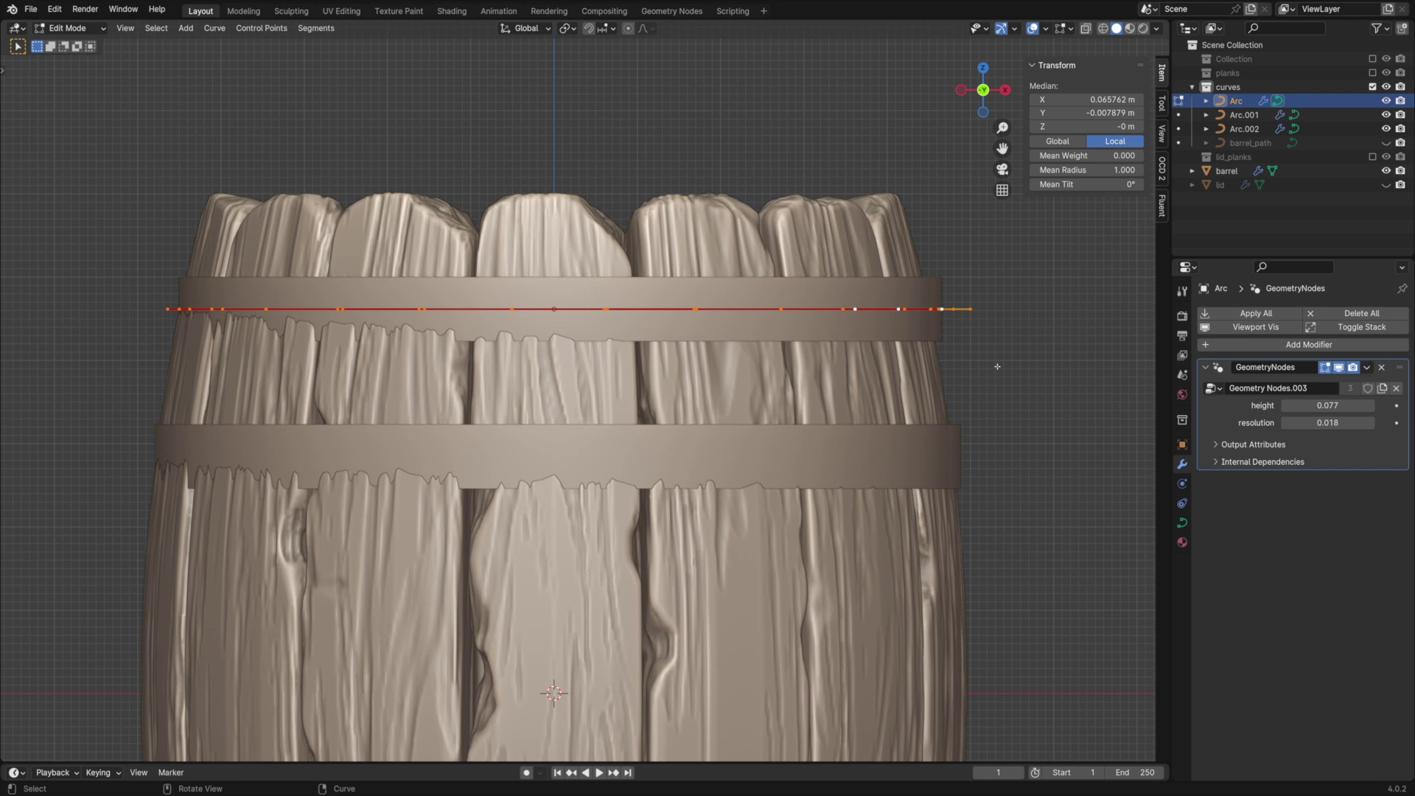
{"action": "left_click_drag", "start_coordinate": [1086, 183], "coordinate": [1074, 182]}
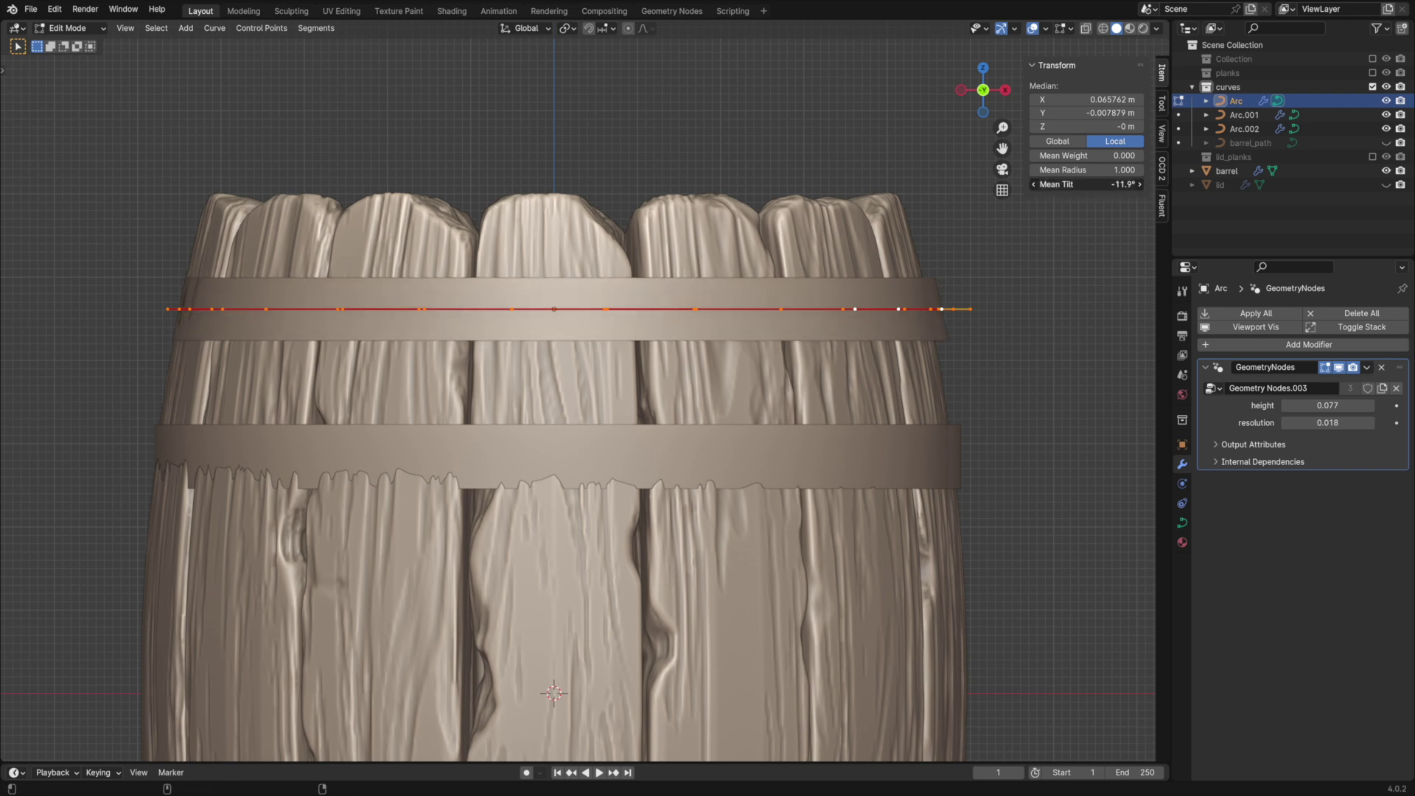
{"action": "middle_click_drag", "start_coordinate": [677, 297], "coordinate": [666, 438]}
{"action": "key", "text": "Tab"}
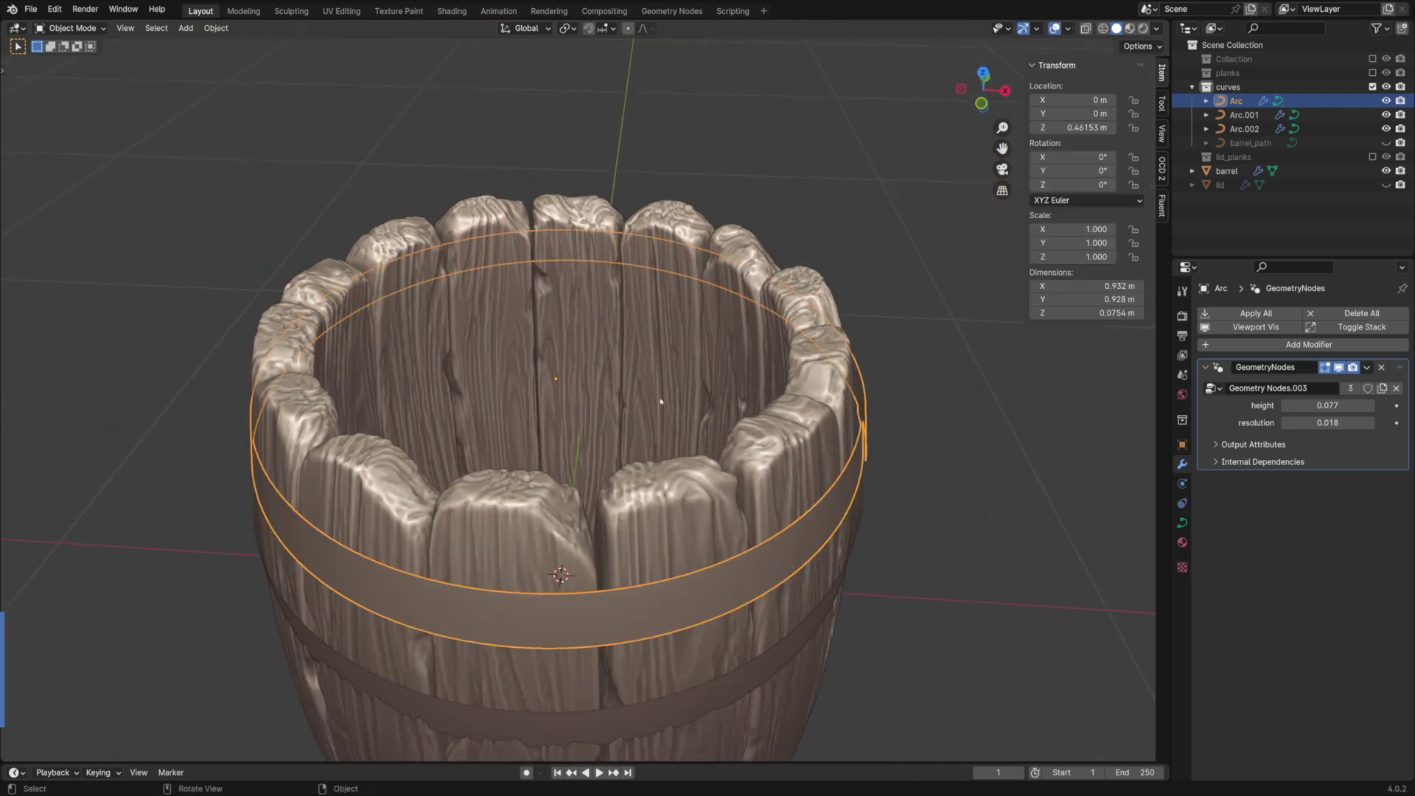
Step: Snap the 3D cursor to the top ring's centre and use the 3D cursor as the transform pivot
{"action": "key", "text": "shift+s"}
{"action": "left_click", "coordinate": [653, 476]}
{"action": "left_click", "coordinate": [573, 28]}
{"action": "left_click", "coordinate": [587, 78]}
{"action": "key", "text": "Tab"}
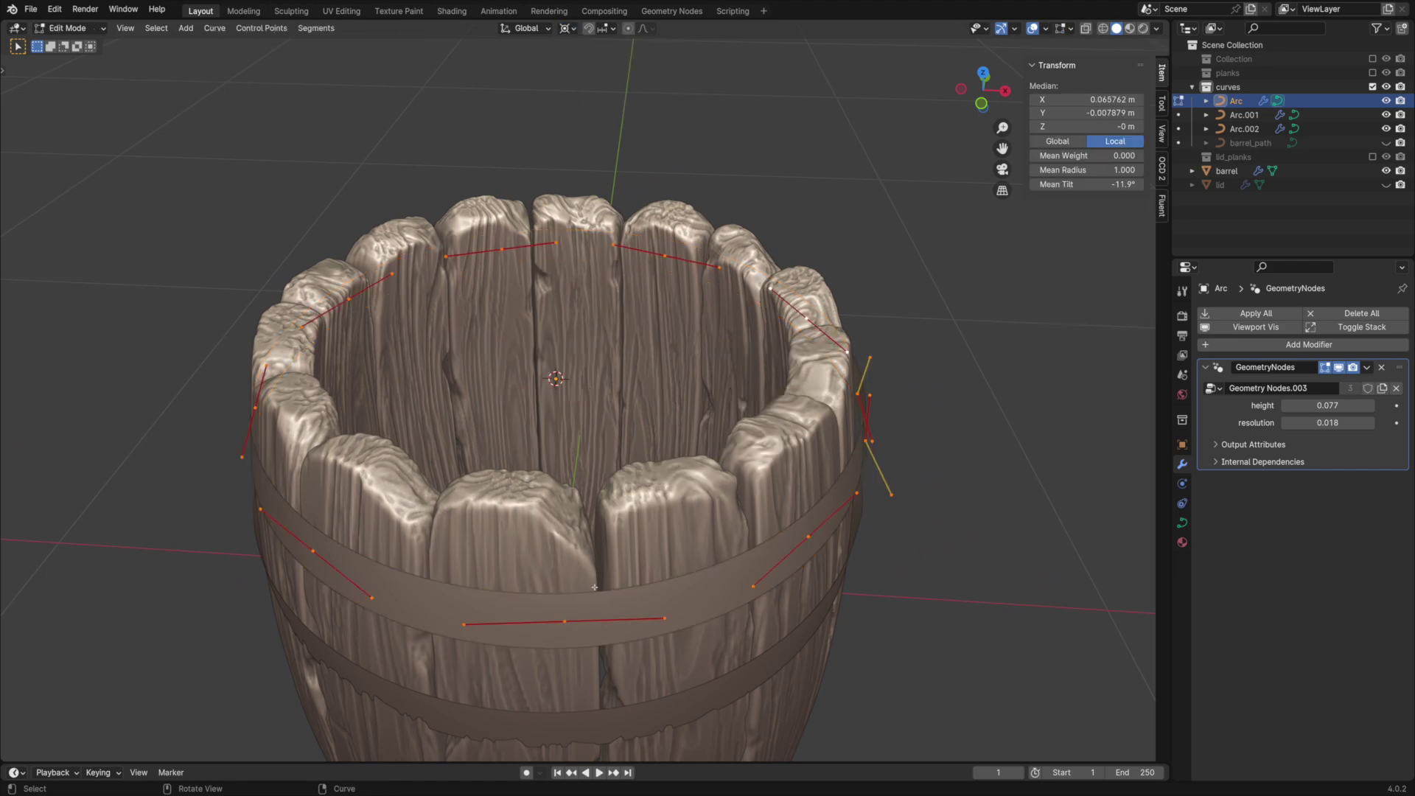
Step: Scale individual control points at the front of the top ring about the 3D cursor to hug the planks
{"action": "left_click", "coordinate": [563, 620]}
{"action": "middle_click_drag", "start_coordinate": [707, 538], "coordinate": [767, 521]}
{"action": "scroll", "coordinate": [840, 558], "scroll_direction": "up", "scroll_amount": 2}
{"action": "key", "text": "s"}
{"action": "left_click", "coordinate": [835, 554]}
{"action": "left_click", "coordinate": [751, 448]}
{"action": "key", "text": "s"}
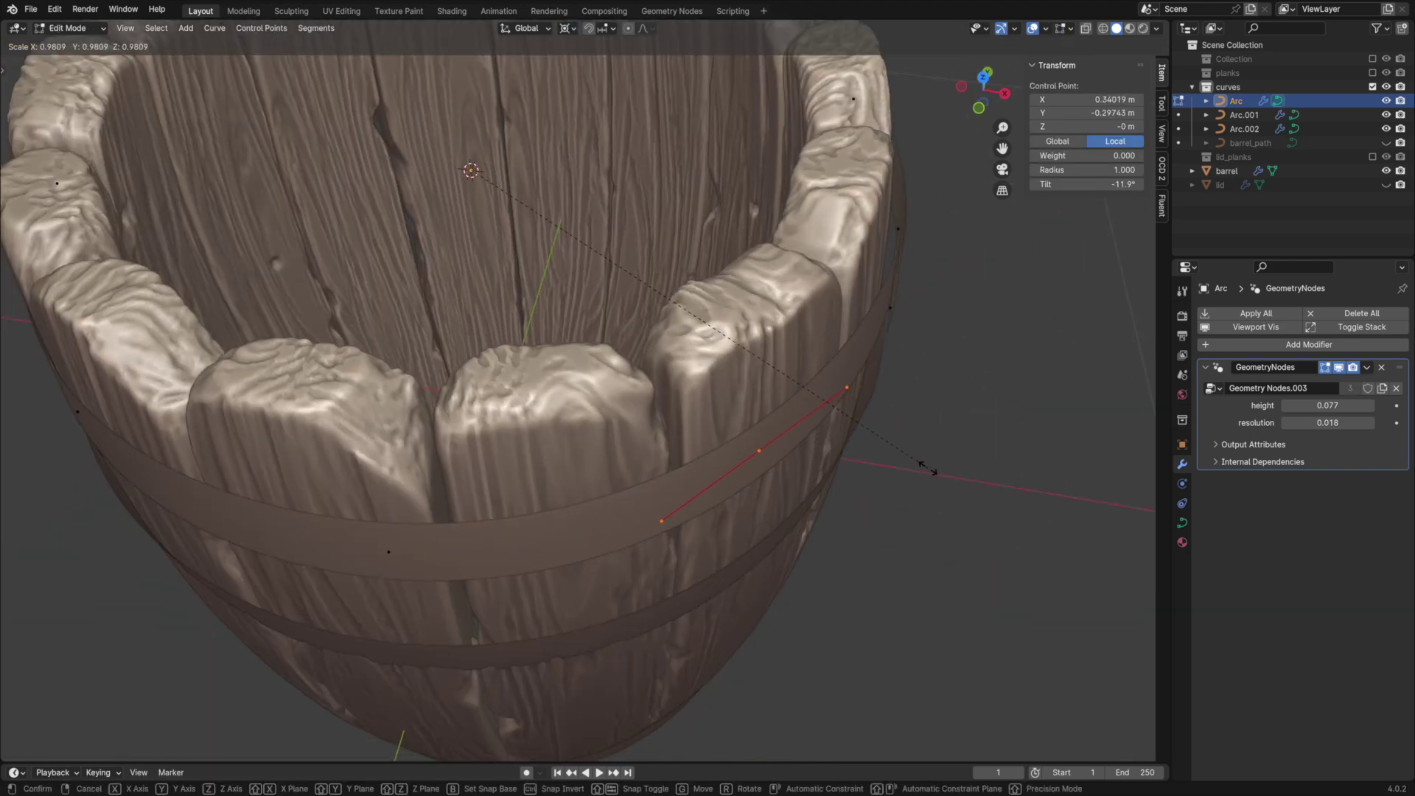
{"action": "left_click", "coordinate": [930, 471]}
{"action": "middle_click_drag", "start_coordinate": [930, 472], "coordinate": [847, 508]}
{"action": "left_click", "coordinate": [888, 506]}
{"action": "key", "text": "s"}
{"action": "left_click", "coordinate": [992, 545]}
Step: Scale the remaining loose control points around the top ring for a close fit and finish editing the curve
{"action": "middle_click_drag", "start_coordinate": [992, 546], "coordinate": [744, 380]}
{"action": "left_click", "coordinate": [813, 517]}
{"action": "key", "text": "s"}
{"action": "left_click", "coordinate": [930, 538]}
{"action": "left_click", "coordinate": [711, 550]}
{"action": "key", "text": "s"}
{"action": "left_click", "coordinate": [923, 570]}
{"action": "left_click", "coordinate": [591, 450]}
{"action": "key", "text": "s"}
{"action": "left_click", "coordinate": [764, 476]}
{"action": "key", "text": "Tab"}
Step: Edit the second ring and set its control points' mean tilt to -7.22°
{"action": "left_click", "coordinate": [641, 425]}
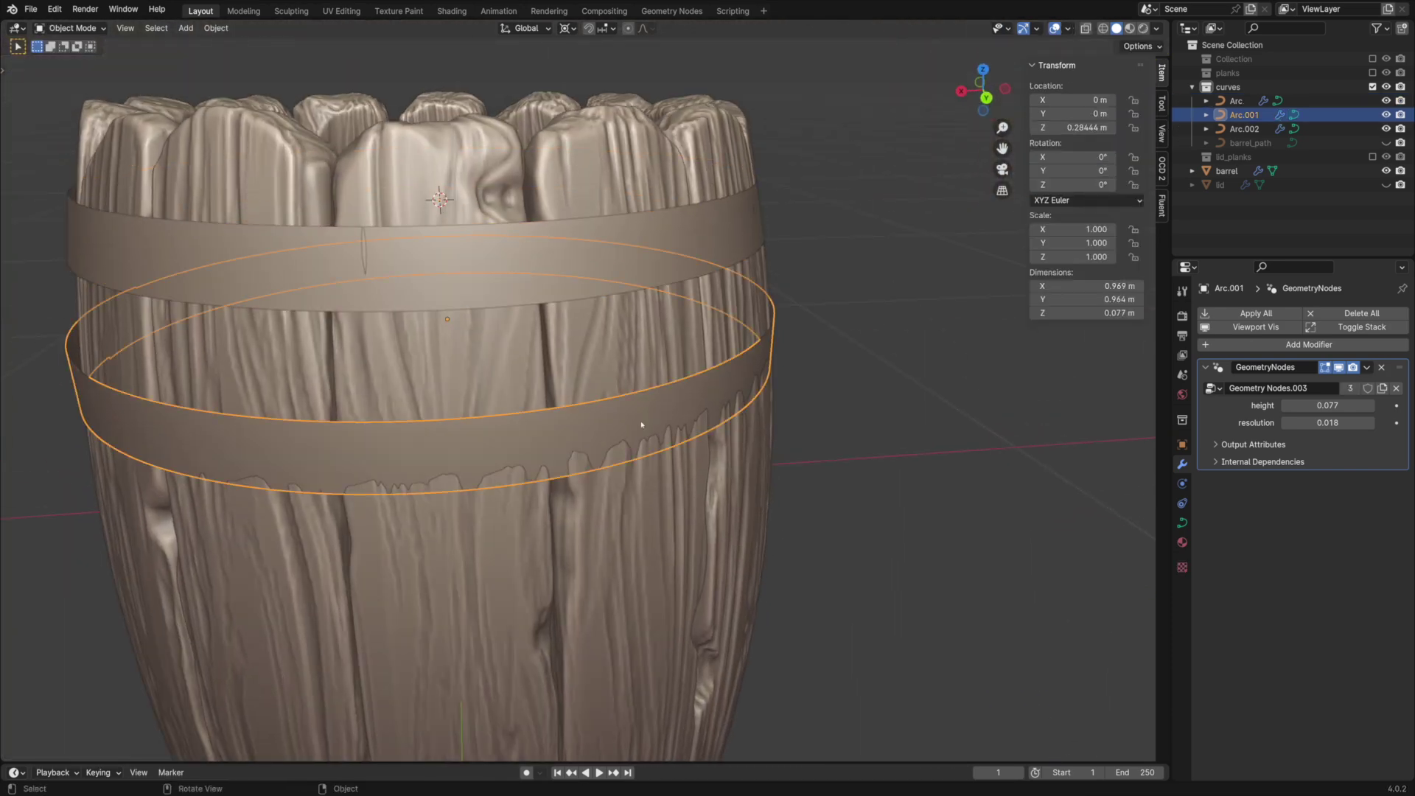
{"action": "key", "text": "Tab"}
{"action": "key", "text": "KP_1"}
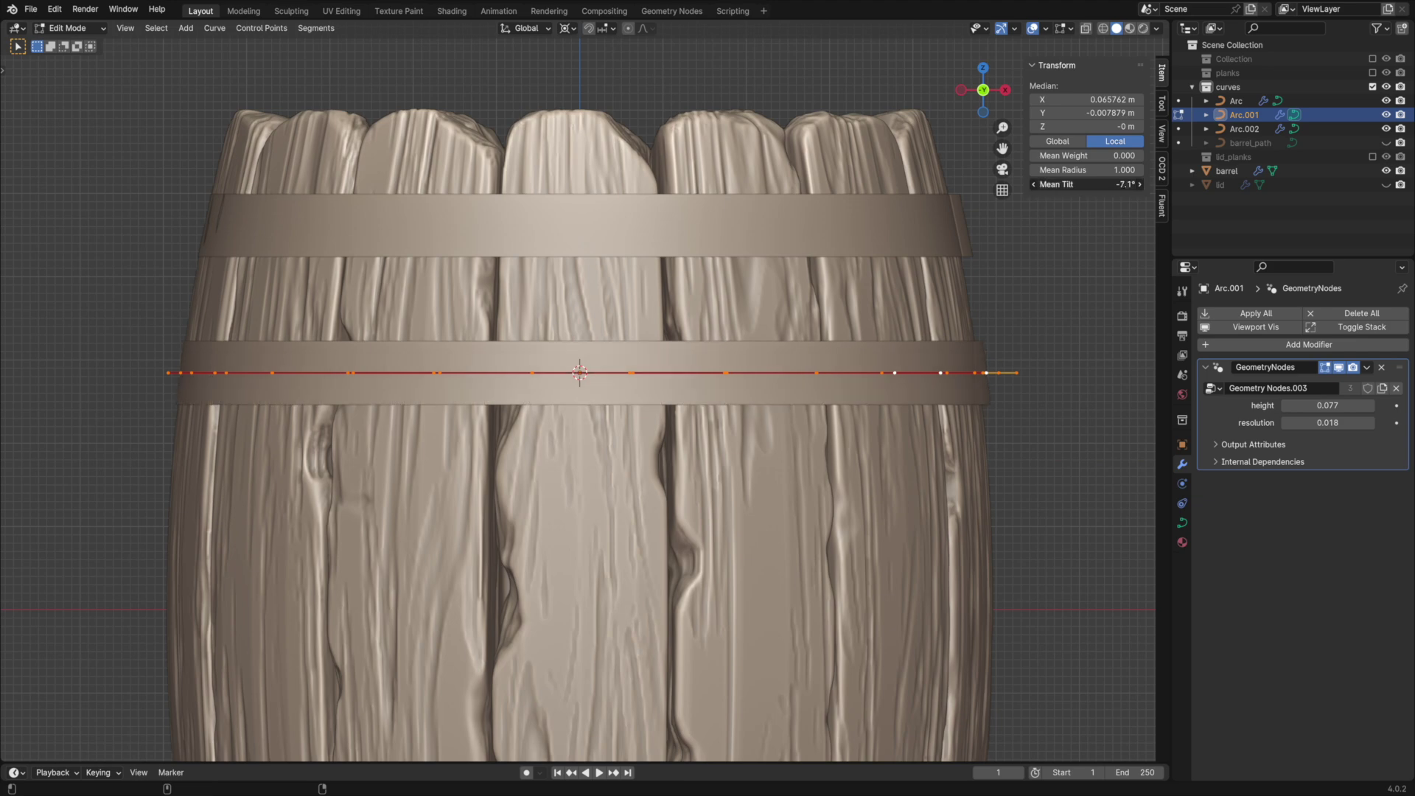
{"action": "middle_click_drag", "start_coordinate": [536, 383], "coordinate": [490, 460]}
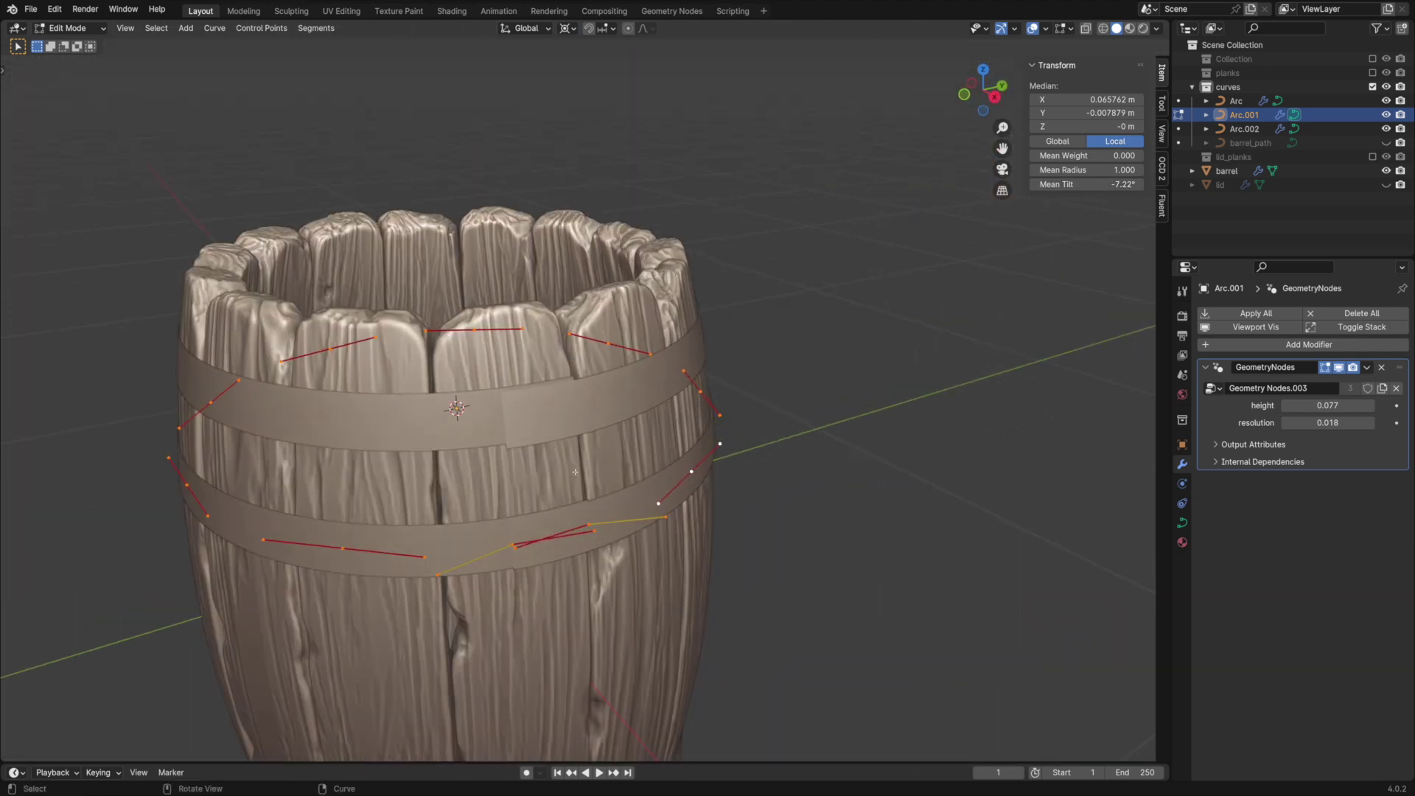
{"action": "scroll", "coordinate": [660, 501], "scroll_direction": "up", "scroll_amount": 2}
{"action": "middle_click_drag", "start_coordinate": [661, 502], "coordinate": [739, 479]}
{"action": "left_click", "coordinate": [743, 556]}
{"action": "scroll", "coordinate": [739, 480], "scroll_direction": "down", "scroll_amount": 2}
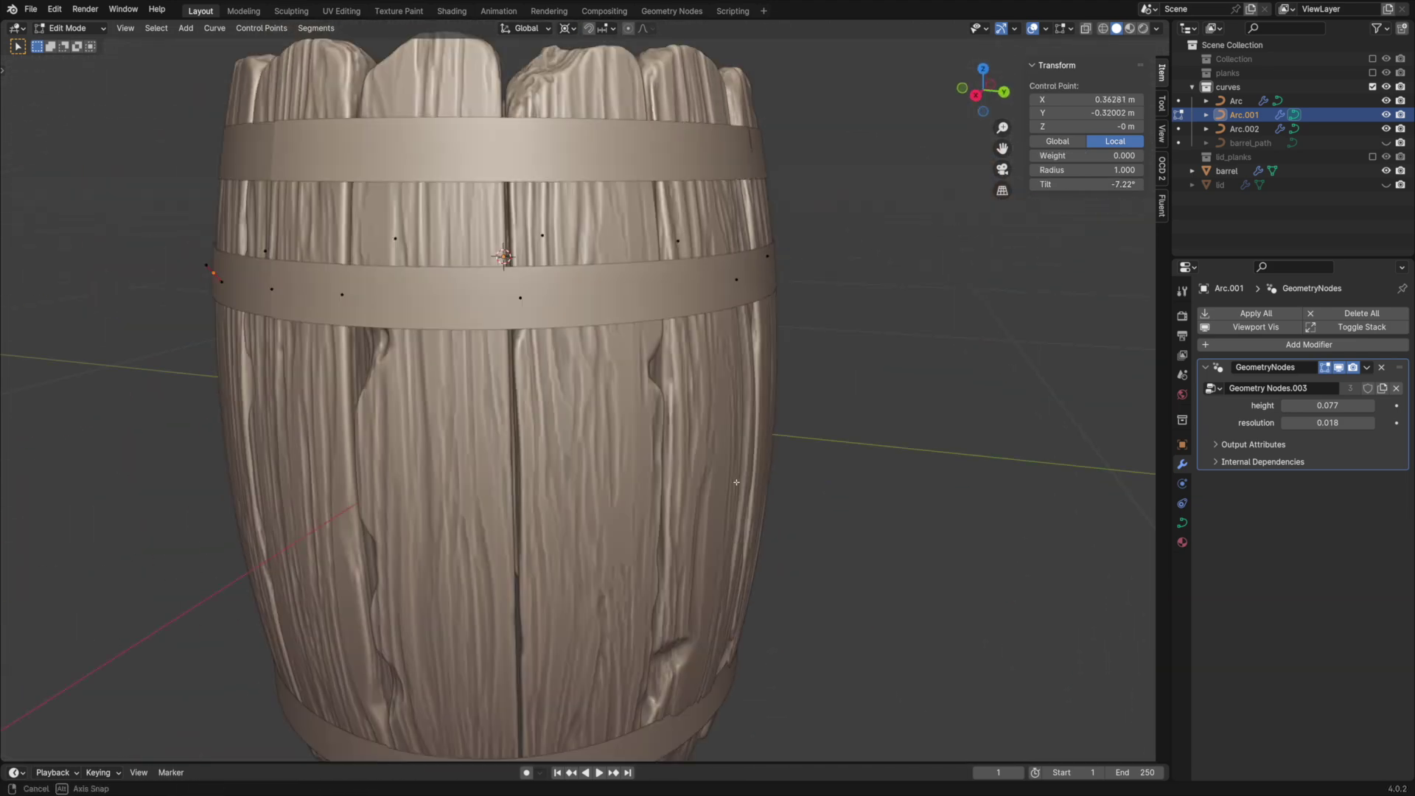
Step: Snap the 3D cursor to the bottom ring's centre and set its control points' tilt to 12°
{"action": "key", "text": "Tab"}
{"action": "key", "text": "KP_1"}
{"action": "left_click", "coordinate": [632, 591]}
{"action": "middle_click_drag", "start_coordinate": [632, 579], "coordinate": [630, 457], "text": "shift"}
{"action": "key", "text": "shift+s"}
{"action": "left_click", "coordinate": [633, 464]}
{"action": "key", "text": "Tab"}
{"action": "scroll", "coordinate": [633, 465], "scroll_direction": "up", "scroll_amount": 3}
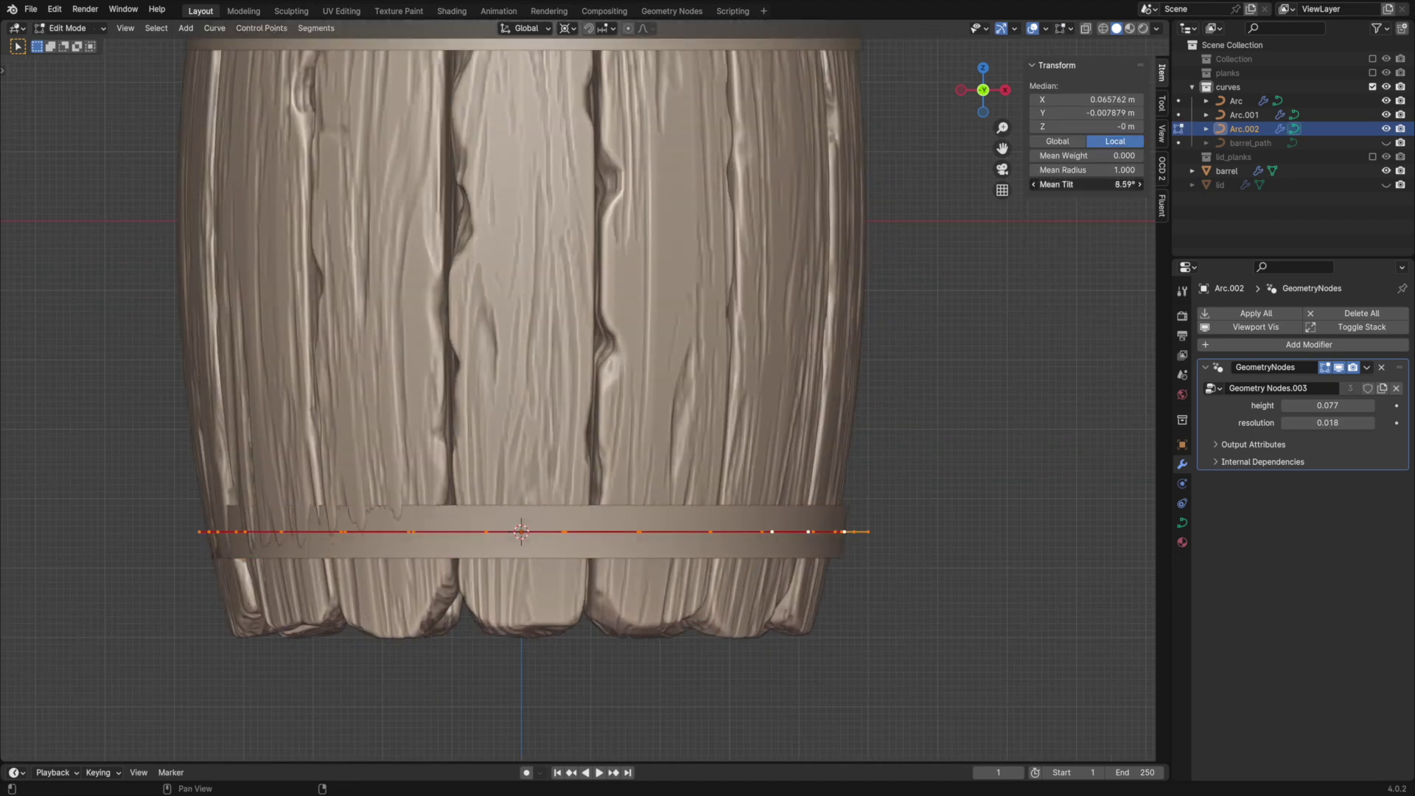
Step: Scale individual control points of the bottom ring to fit it against the planks, and leave curve editing
{"action": "middle_click_drag", "start_coordinate": [663, 412], "coordinate": [574, 516]}
{"action": "left_click", "coordinate": [752, 499]}
{"action": "key", "text": "s"}
{"action": "middle_click_drag", "start_coordinate": [744, 486], "coordinate": [634, 442]}
{"action": "left_click", "coordinate": [349, 360]}
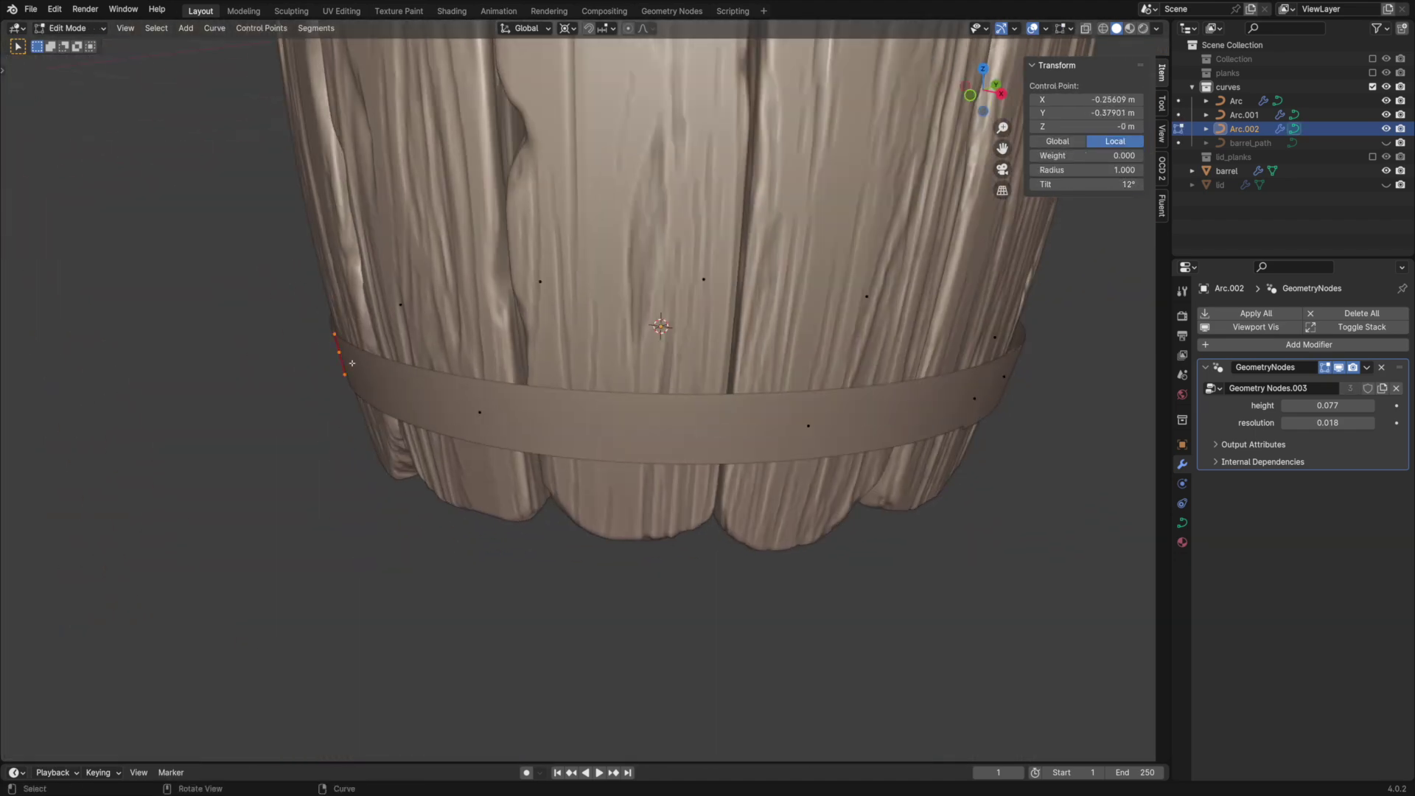
{"action": "key", "text": "s"}
{"action": "left_click", "coordinate": [361, 357]}
{"action": "middle_click_drag", "start_coordinate": [361, 357], "coordinate": [678, 331]}
{"action": "key", "text": "s"}
{"action": "left_click", "coordinate": [796, 474]}
{"action": "key", "text": "Tab"}
Step: Isolate the three rings and display their wireframes
{"action": "scroll", "coordinate": [773, 457], "scroll_direction": "down", "scroll_amount": 5}
{"action": "middle_click_drag", "start_coordinate": [589, 309], "coordinate": [504, 353], "text": "shift"}
{"action": "left_click", "coordinate": [589, 232]}
{"action": "left_click", "coordinate": [641, 300], "text": "shift"}
{"action": "left_click", "coordinate": [698, 537], "text": "shift"}
{"action": "key", "text": "slash"}
{"action": "left_click", "coordinate": [752, 436]}
{"action": "key", "text": "shift+w"}
{"action": "middle_click_drag", "start_coordinate": [785, 324], "coordinate": [726, 329], "text": "shift"}
Step: Refine the top ring's mesh by setting its resolution to 0.002
{"action": "left_click", "coordinate": [707, 256]}
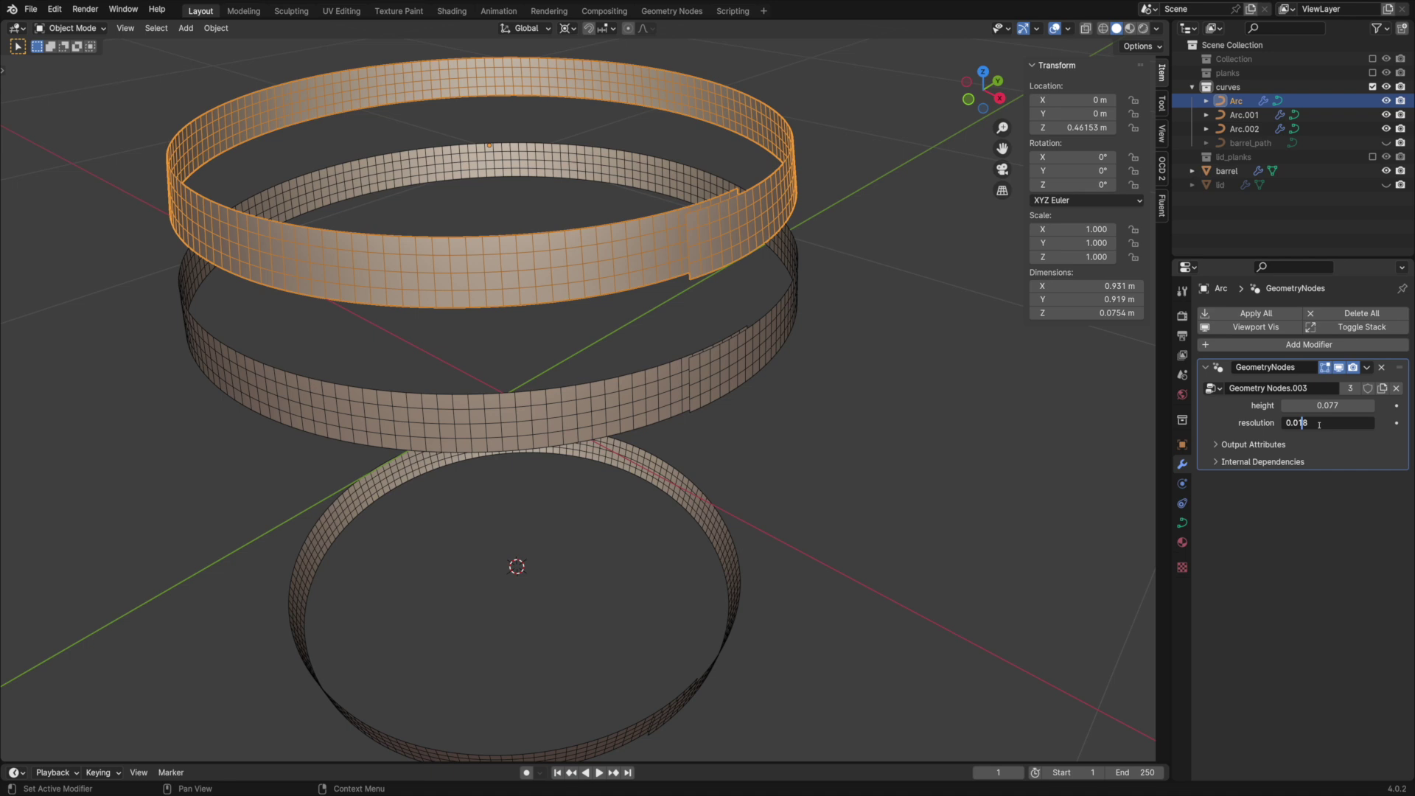
{"action": "type", "text": "0"}
{"action": "key", "text": "Return"}
{"action": "key", "text": "BackSpace"}
{"action": "type", "text": "4"}
{"action": "key", "text": "Return"}
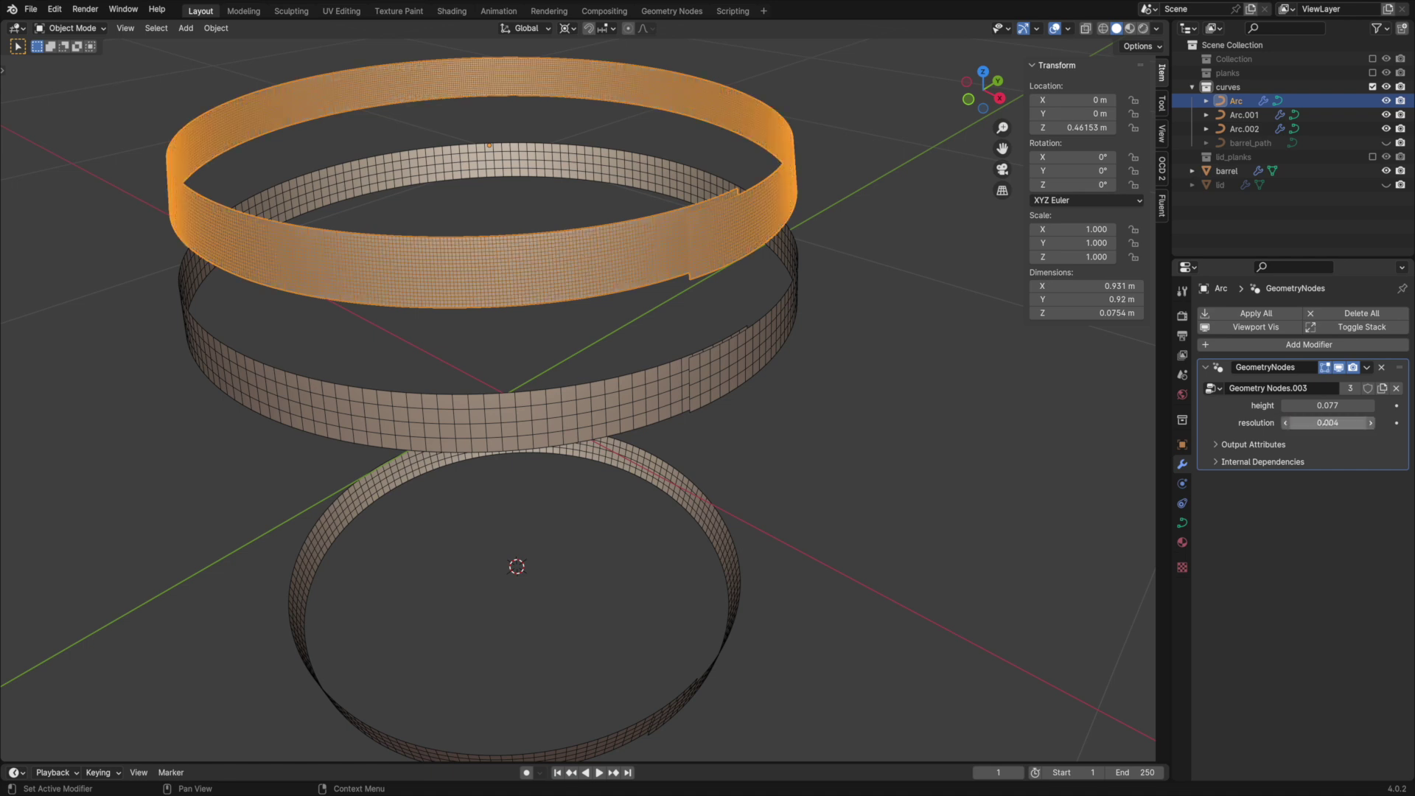
{"action": "key", "text": "BackSpace"}
{"action": "type", "text": "2"}
{"action": "key", "text": "Return"}
Step: Bring the barrel back into view with the top ring selected and open the ring's node tree in the Geometry Nodes workspace
{"action": "left_click", "coordinate": [805, 259]}
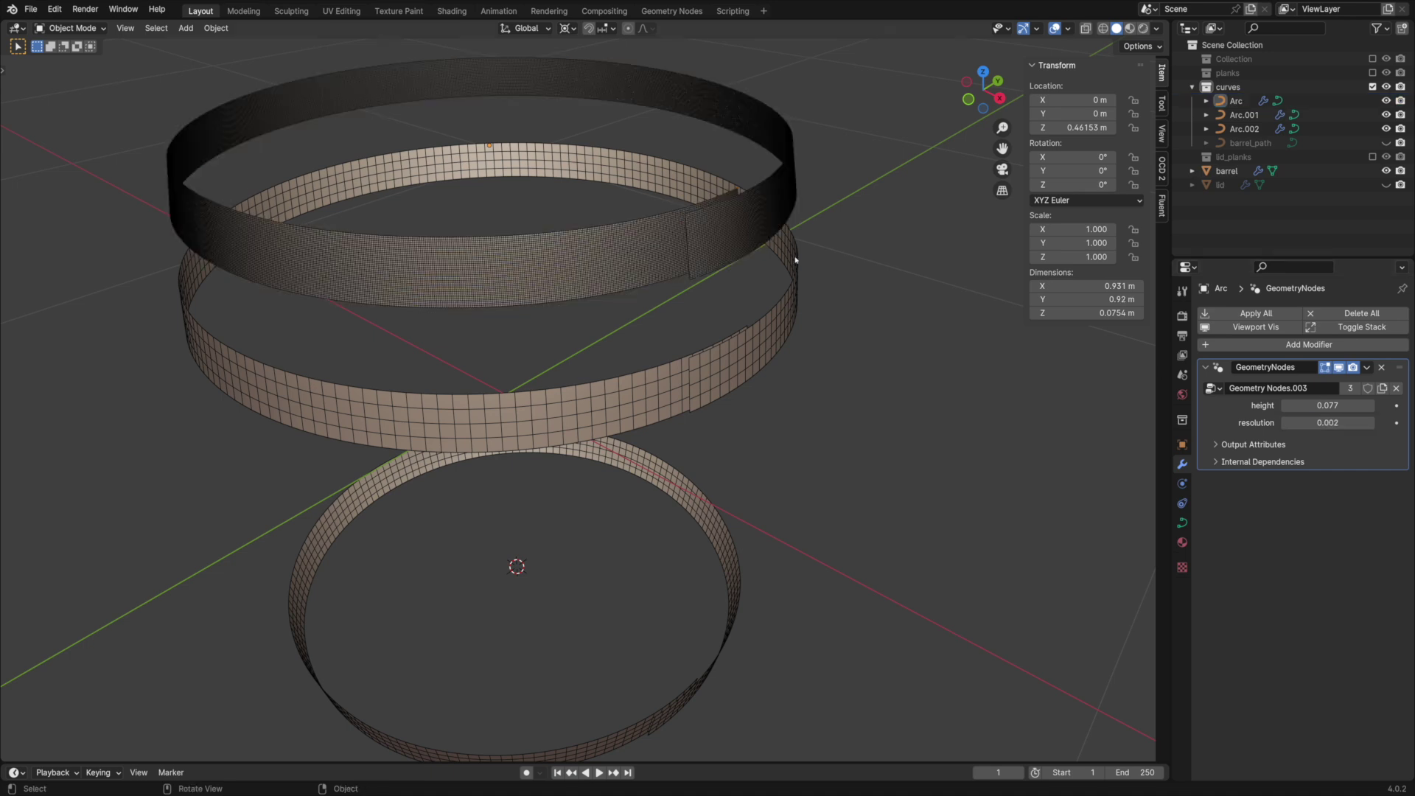
{"action": "middle_click_drag", "start_coordinate": [796, 260], "coordinate": [708, 246]}
{"action": "left_click", "coordinate": [748, 296]}
{"action": "left_click", "coordinate": [737, 184]}
{"action": "left_click", "coordinate": [672, 11]}
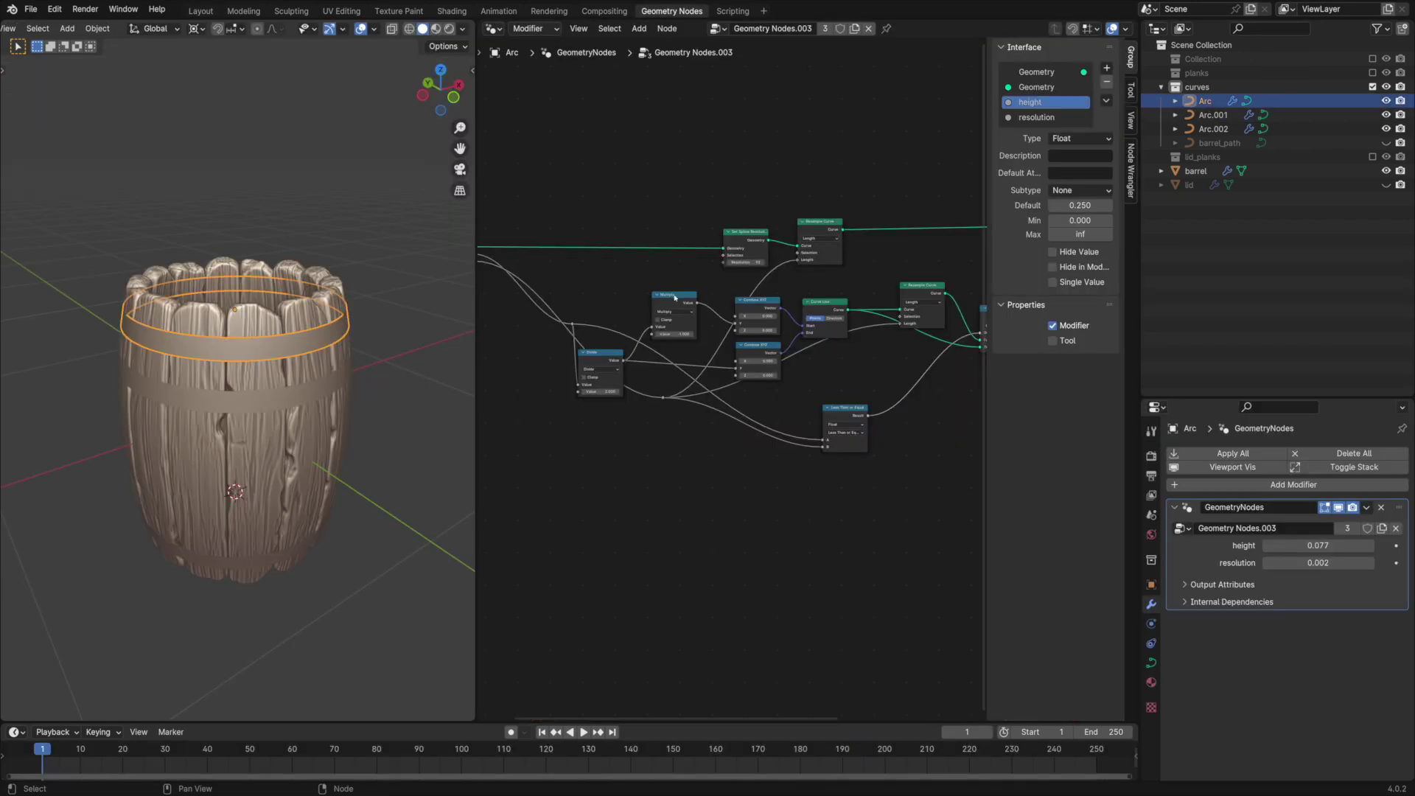
{"action": "scroll", "coordinate": [310, 335], "scroll_direction": "up", "scroll_amount": 5}
{"action": "middle_click_drag", "start_coordinate": [311, 335], "coordinate": [362, 326], "text": "shift"}
{"action": "scroll", "coordinate": [888, 357], "scroll_direction": "down", "scroll_amount": 1}
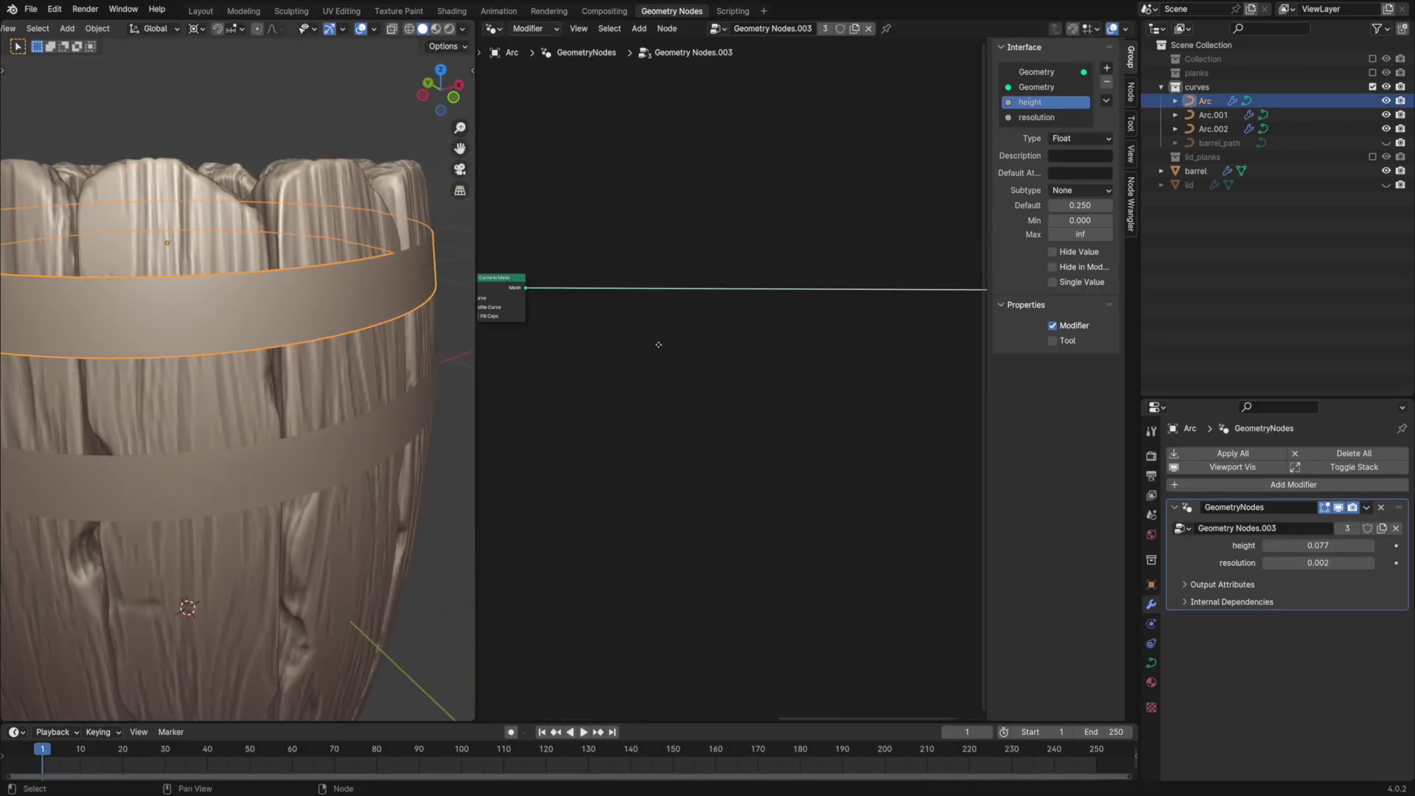
Step: Insert a HERO - Displace node after the Curve to Mesh node
{"action": "key", "text": "shift+a"}
{"action": "mouse_move", "coordinate": [669, 369]}
{"action": "mouse_move", "coordinate": [657, 588]}
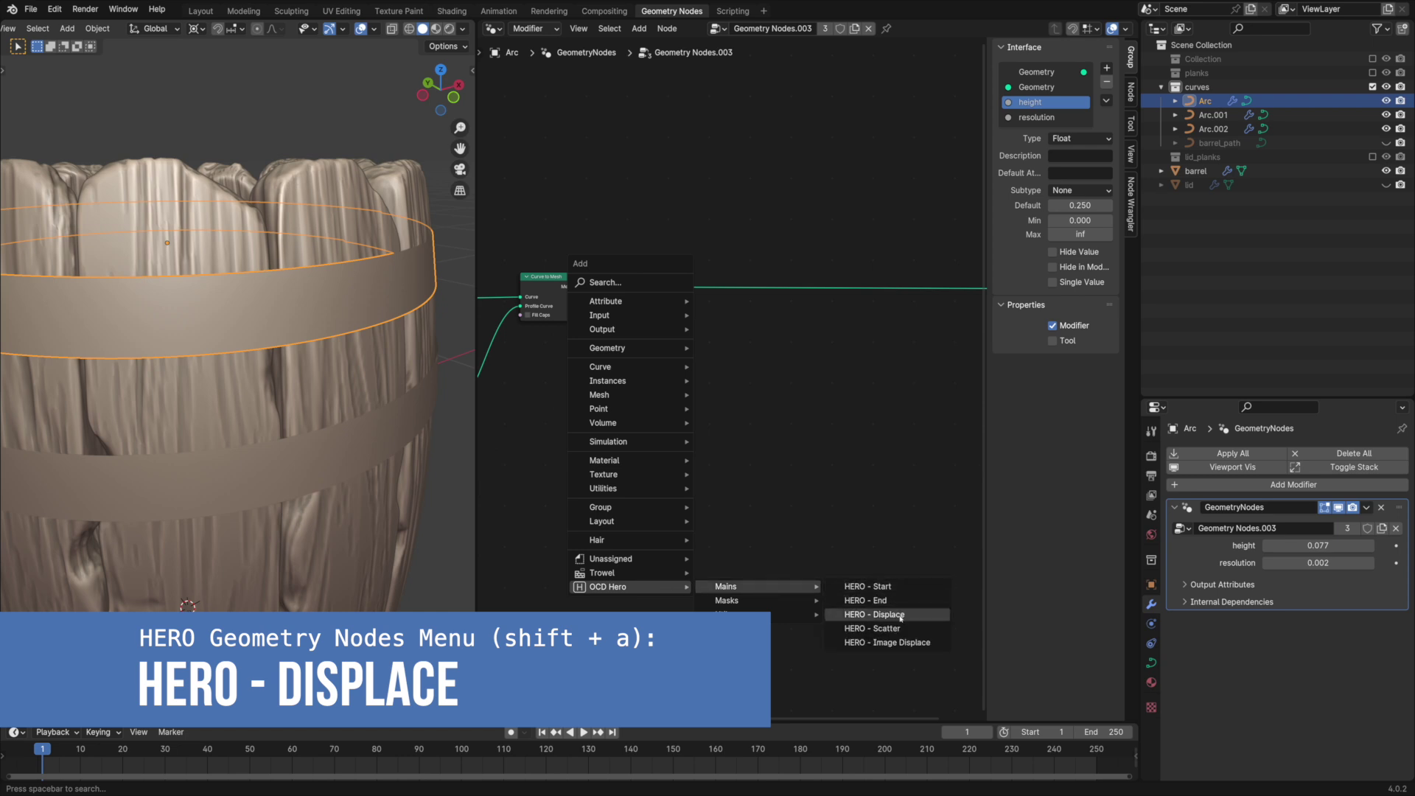
{"action": "left_click", "coordinate": [898, 612]}
{"action": "left_click", "coordinate": [690, 274]}
{"action": "scroll", "coordinate": [726, 369], "scroll_direction": "up", "scroll_amount": 4}
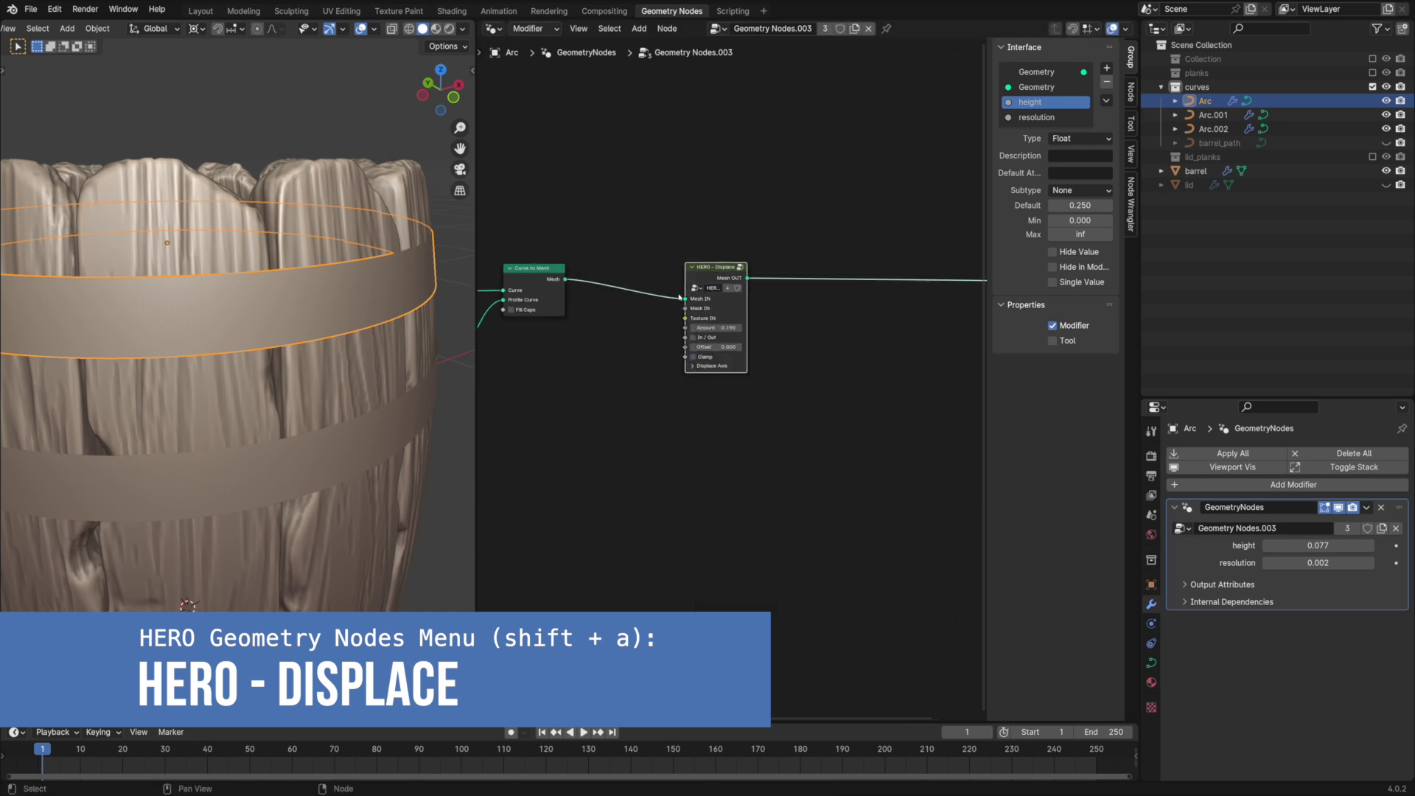
{"action": "middle_click_drag", "start_coordinate": [584, 339], "coordinate": [699, 342]}
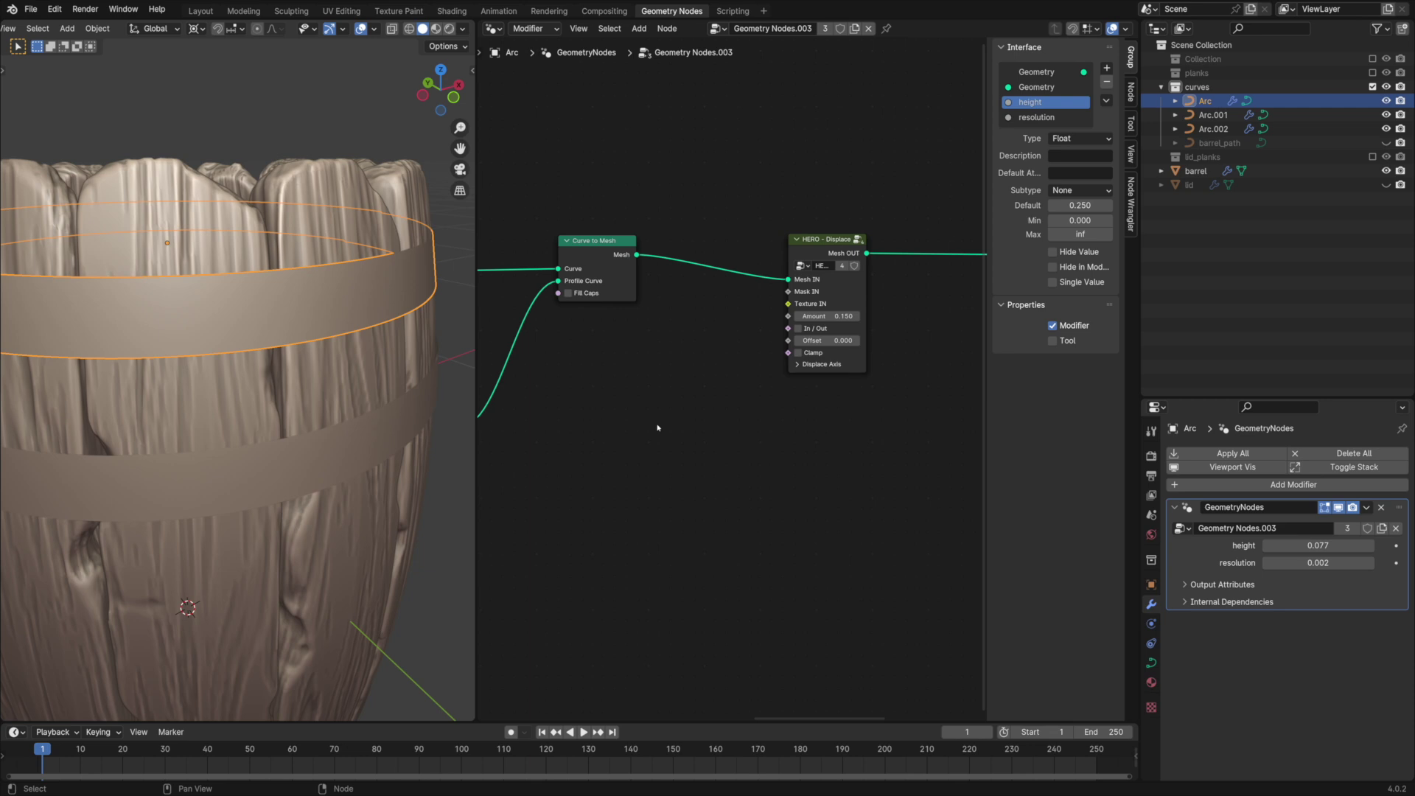
Step: Add a normalized Voronoi Texture and connect its Distance output to the HERO - Displace node's Texture IN
{"action": "key", "text": "shift+a"}
{"action": "mouse_move", "coordinate": [652, 311]}
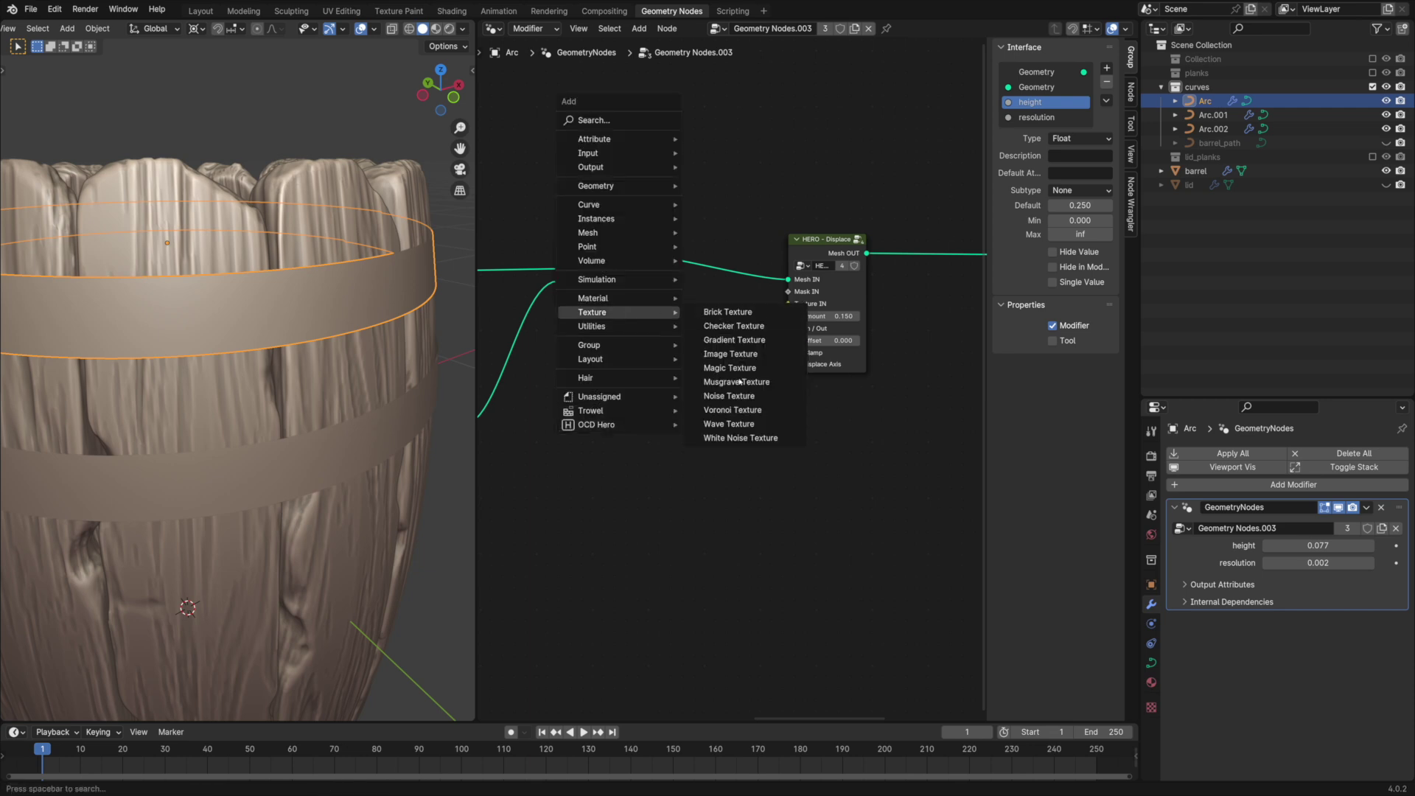
{"action": "left_click", "coordinate": [740, 410]}
{"action": "left_click", "coordinate": [621, 374]}
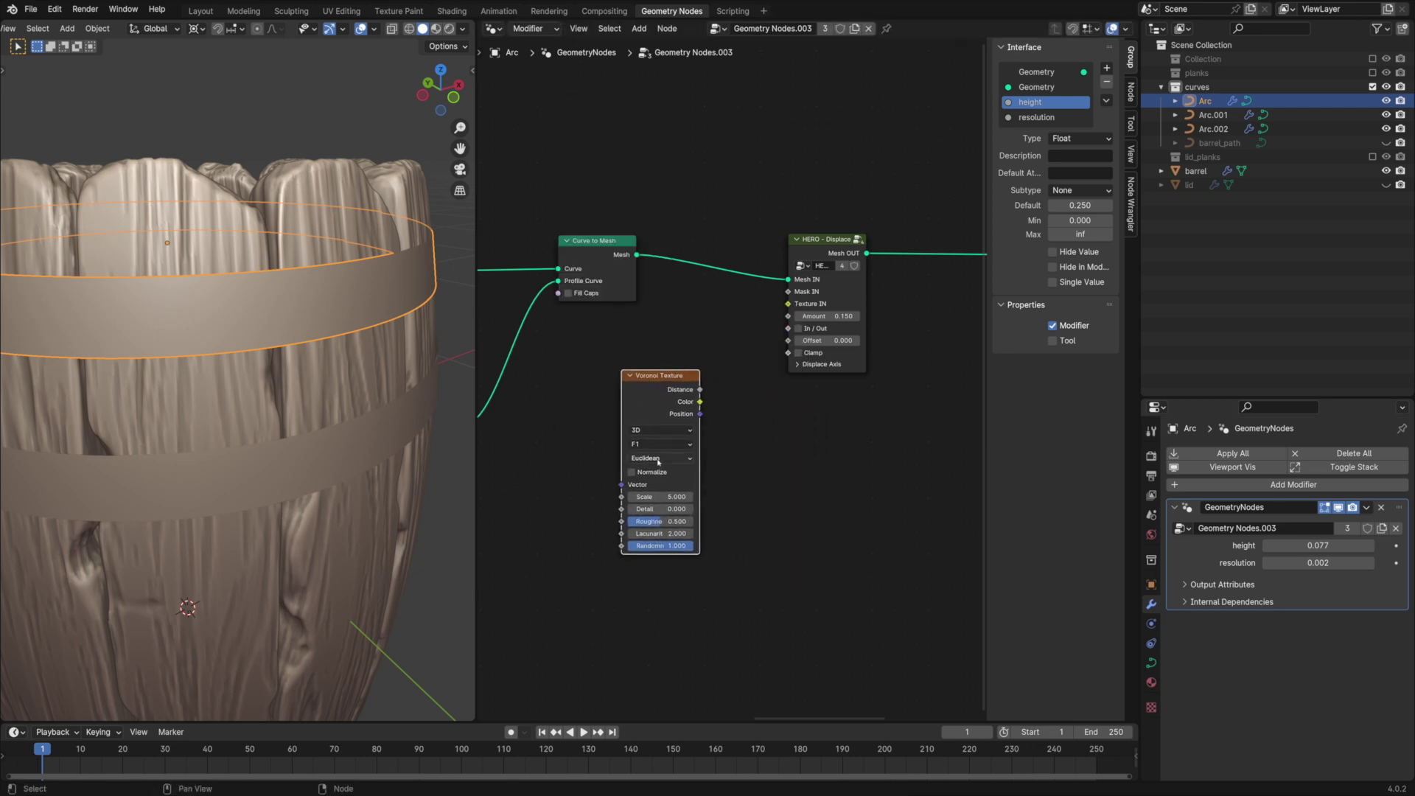
{"action": "left_click_drag", "start_coordinate": [784, 306], "coordinate": [785, 305]}
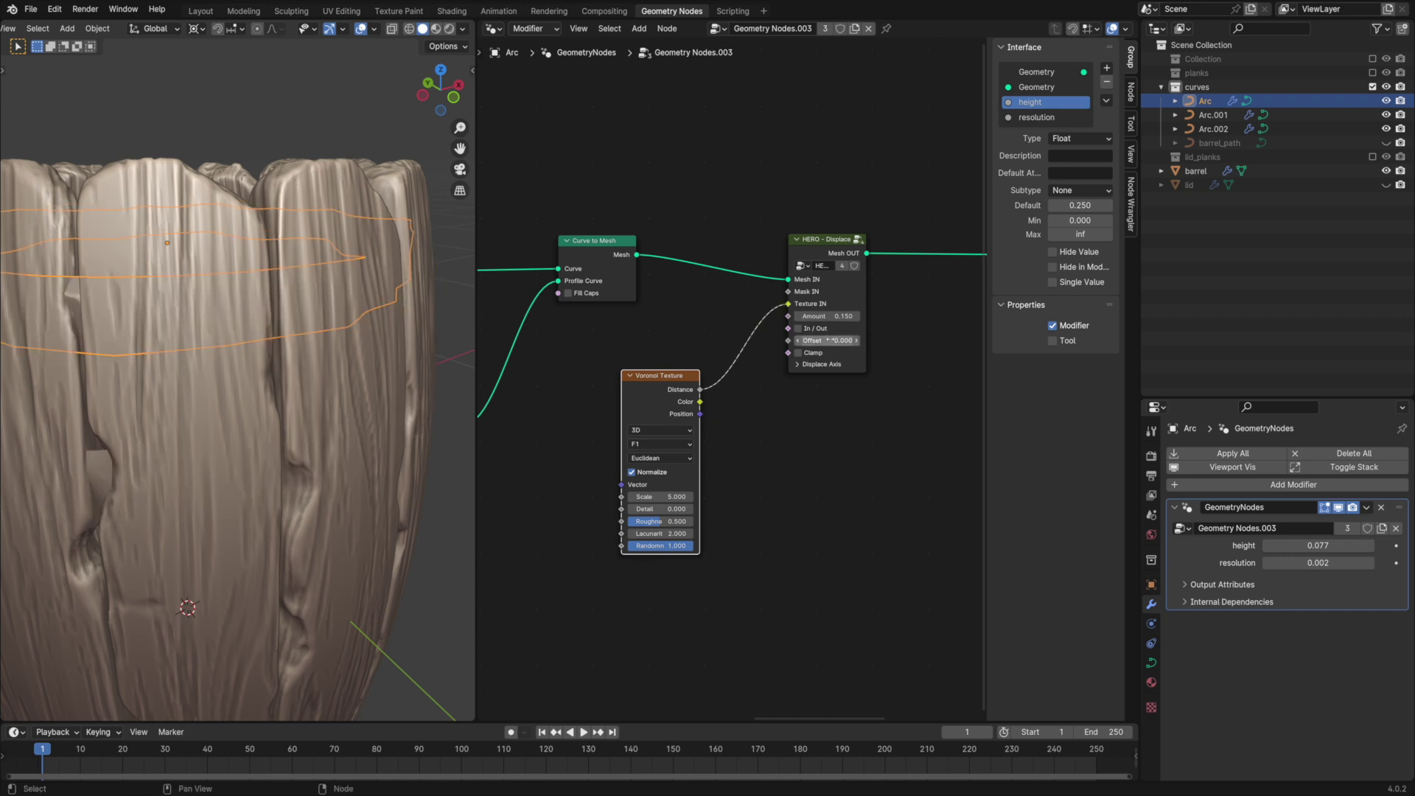
Step: Set the displacement Offset to 0.350, increase the Voronoi Scale and switch its feature output to Smooth F1
{"action": "left_click_drag", "start_coordinate": [825, 340], "coordinate": [870, 341]}
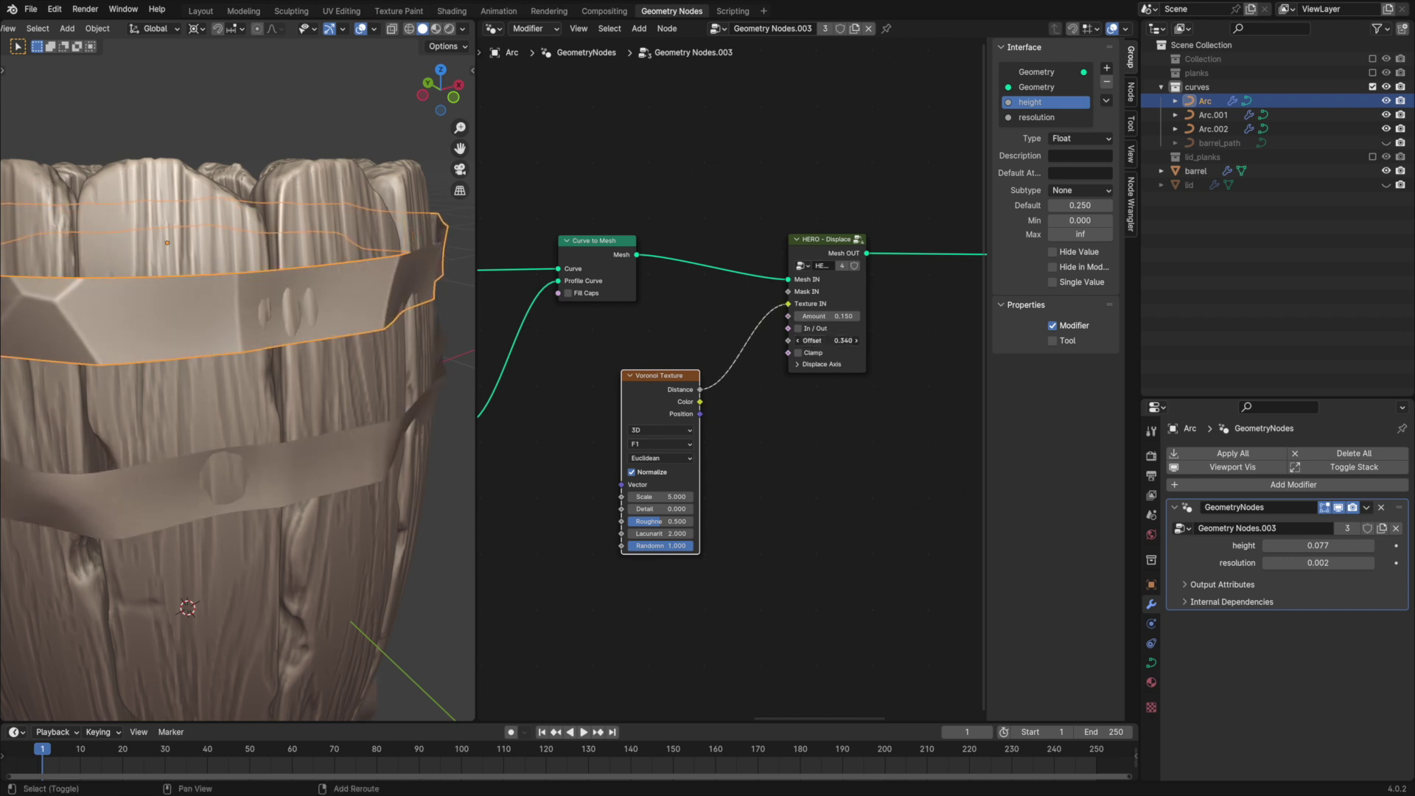
{"action": "left_click_drag", "start_coordinate": [648, 497], "coordinate": [722, 497]}
{"action": "left_click", "coordinate": [661, 443]}
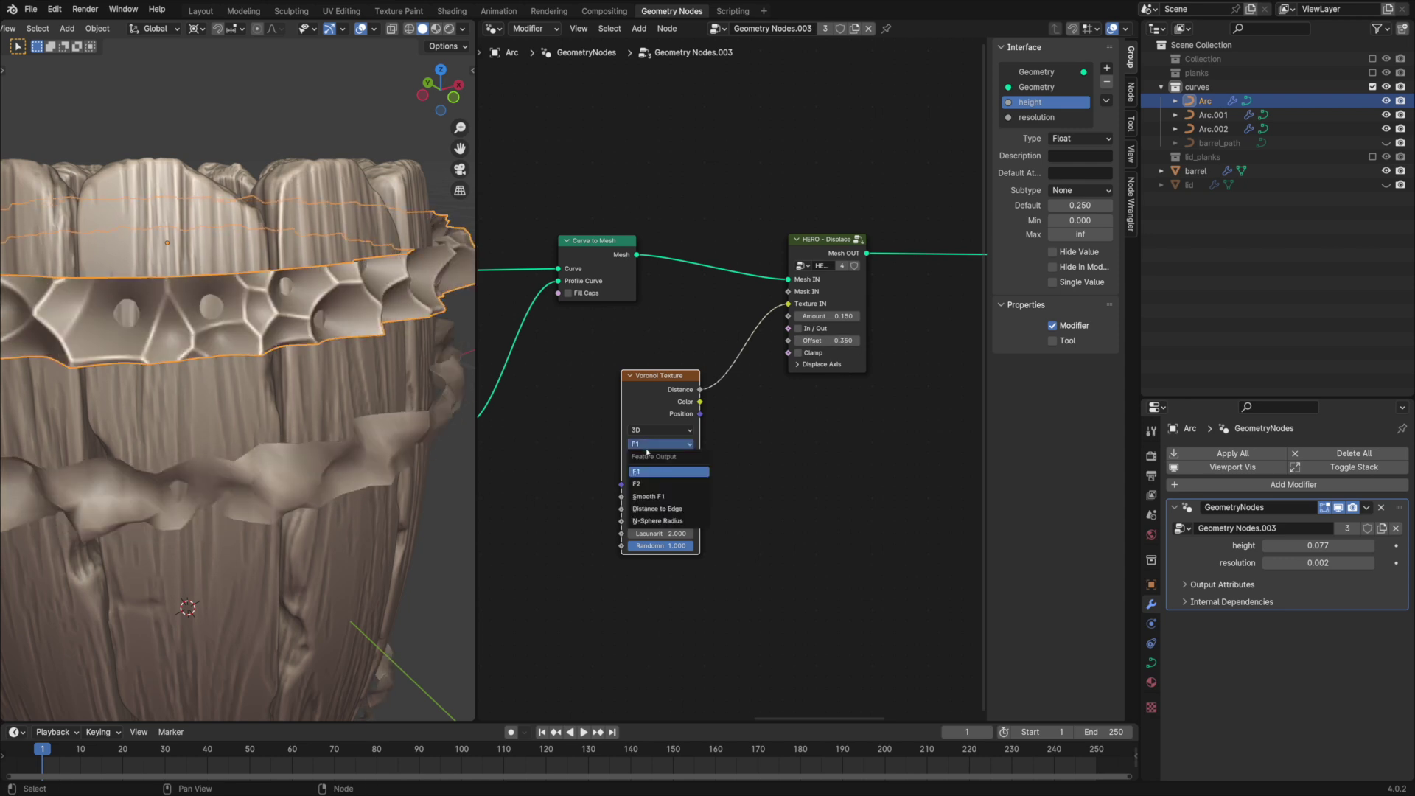
{"action": "left_click", "coordinate": [648, 496]}
Step: Set the displacement Amount to 0.030 and Offset to 0.410, with Voronoi Scale 14.370 and Detail 0.900, and enlarge the modifier properties area
{"action": "left_click_drag", "start_coordinate": [833, 316], "coordinate": [796, 317], "text": "shift"}
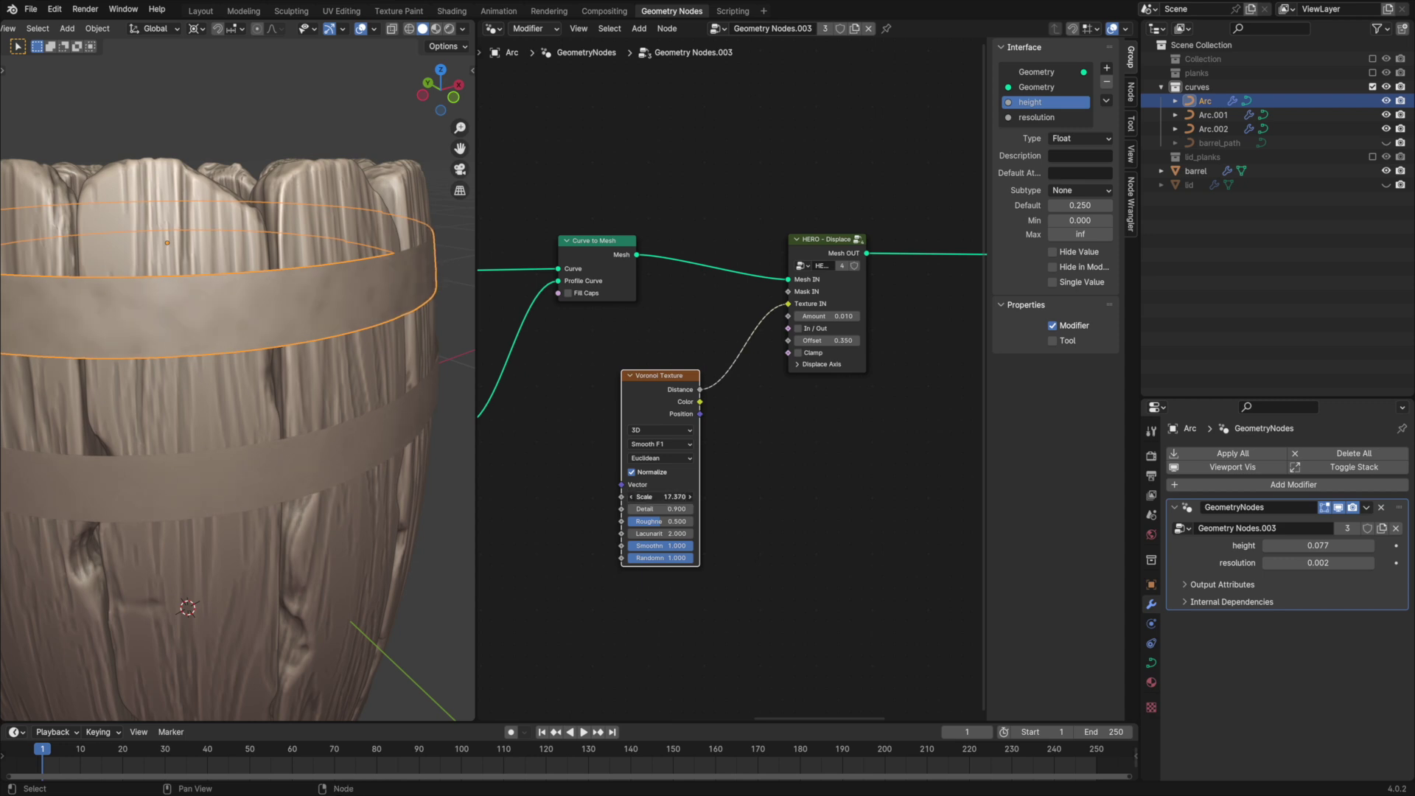
{"action": "left_click_drag", "start_coordinate": [820, 315], "coordinate": [811, 316], "text": "shift"}
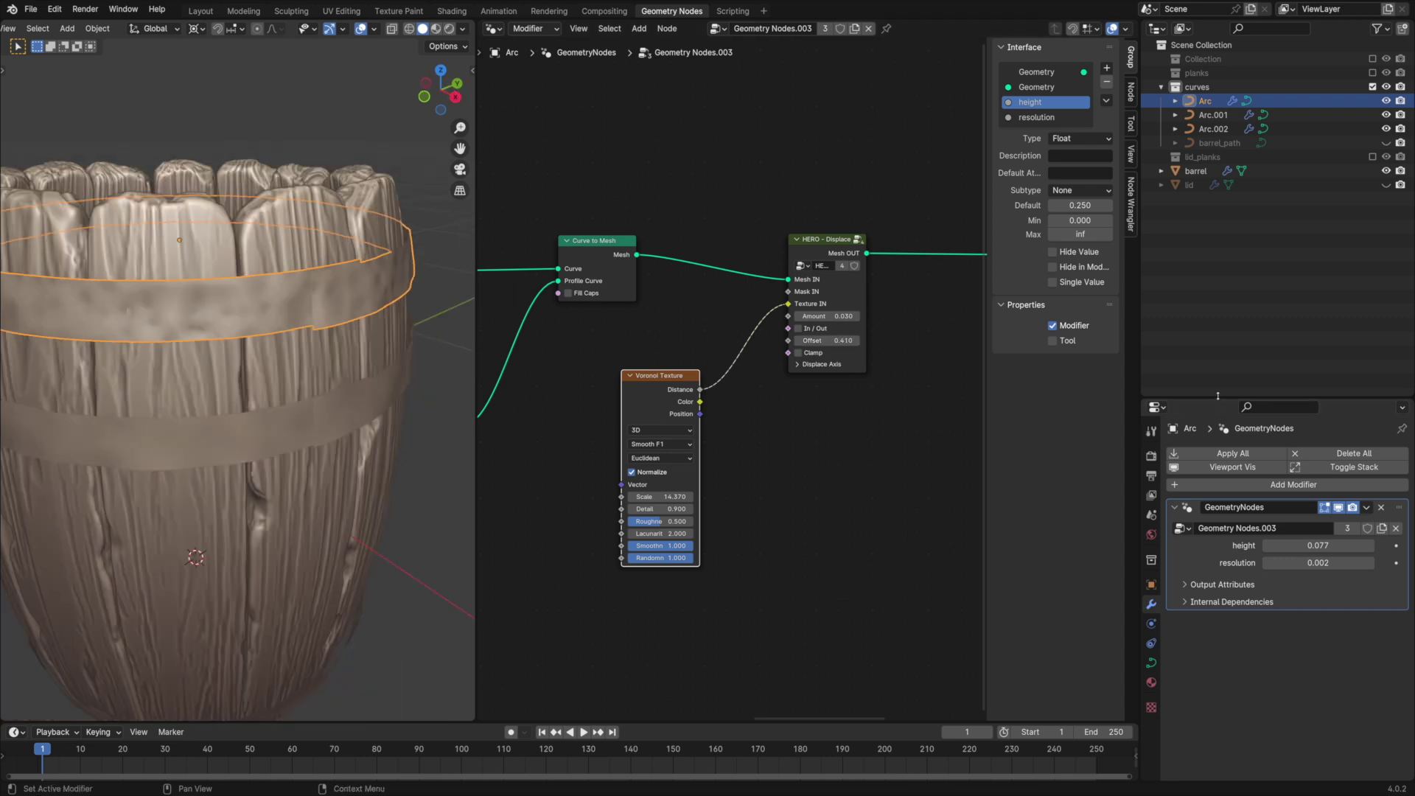
{"action": "left_click_drag", "start_coordinate": [1217, 395], "coordinate": [1215, 221]}
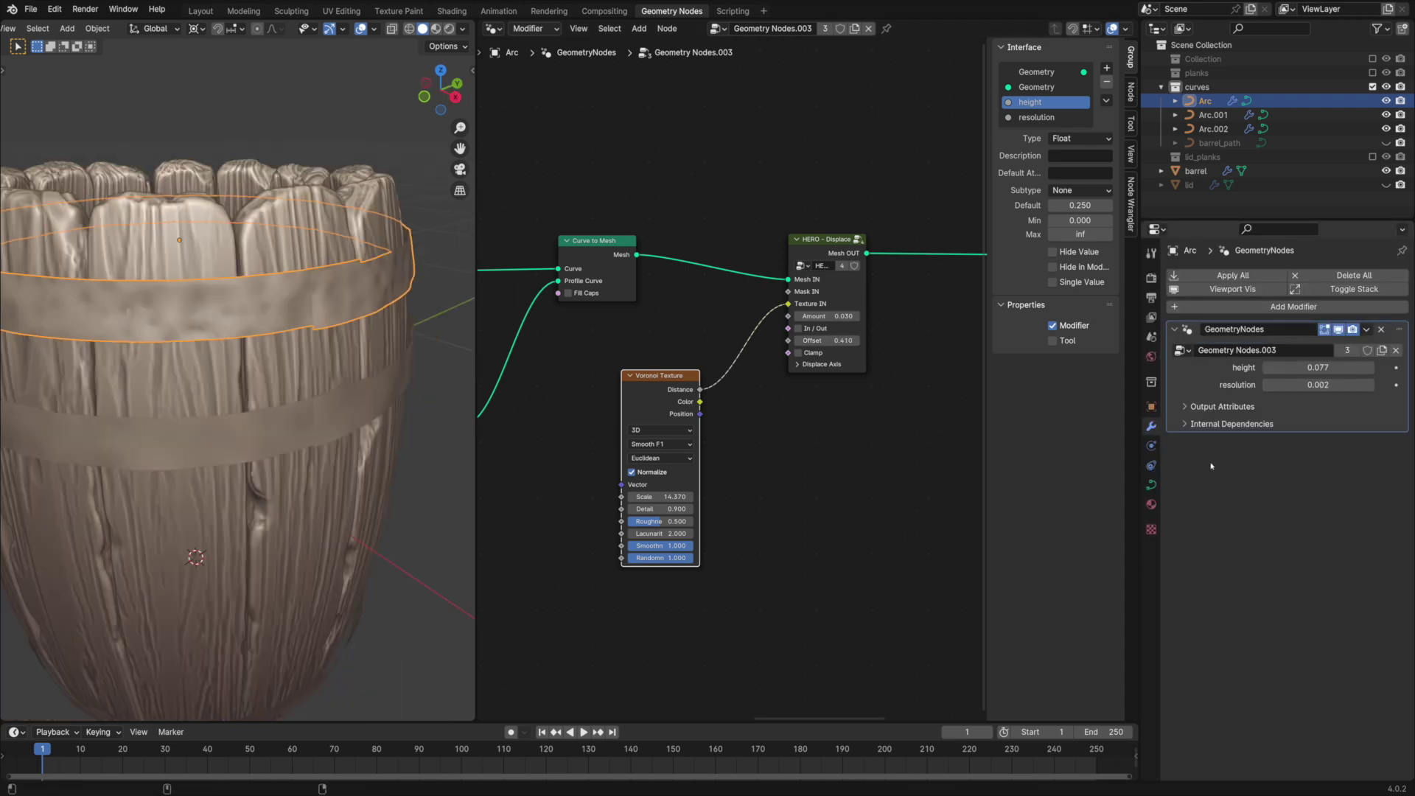
Step: Add a Solidify modifier to the top hoop and set its Offset to 1
{"action": "key", "text": "shift+a"}
{"action": "mouse_move", "coordinate": [1179, 496]}
{"action": "left_click", "coordinate": [1275, 603]}
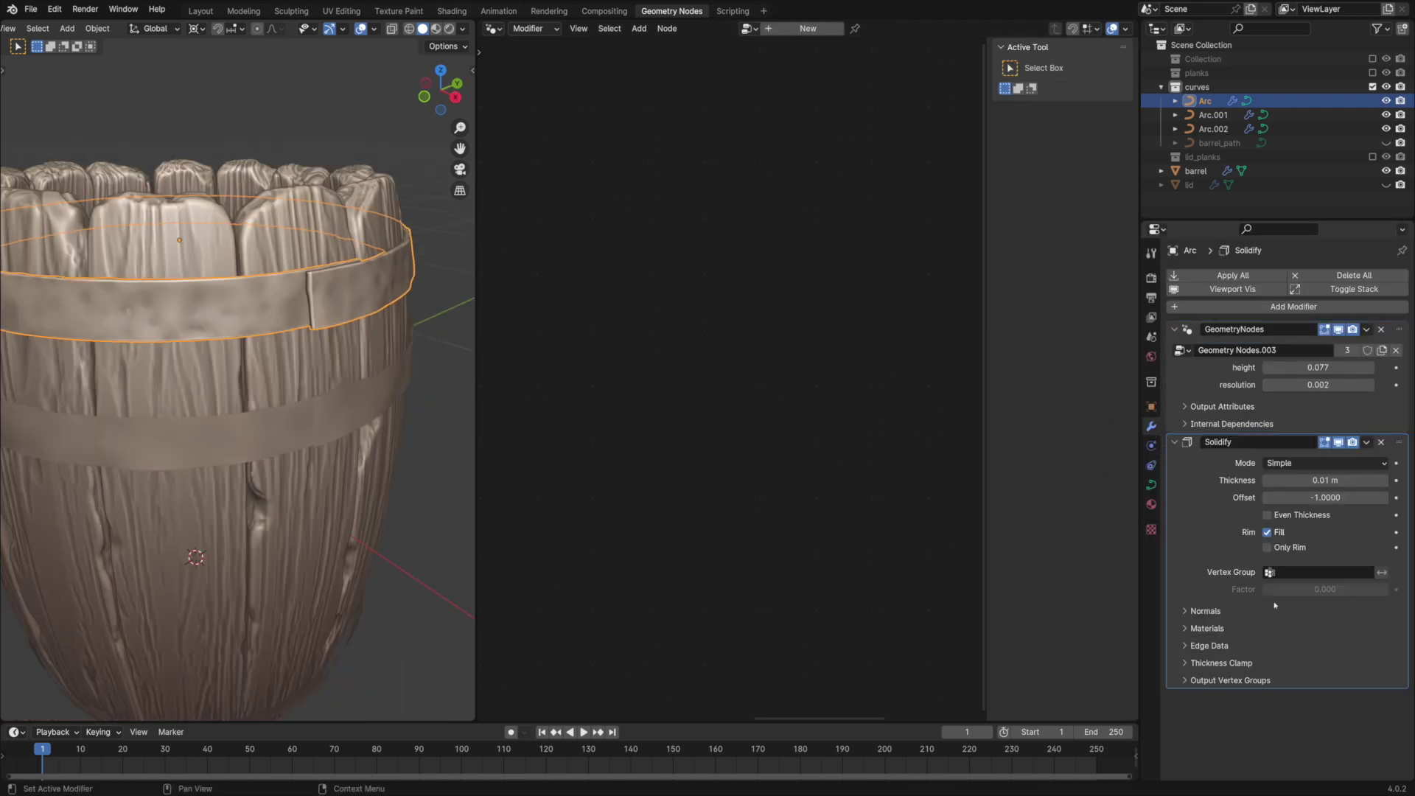
{"action": "middle_click_drag", "start_coordinate": [295, 295], "coordinate": [335, 335]}
{"action": "scroll", "coordinate": [304, 328], "scroll_direction": "up", "scroll_amount": 3}
{"action": "type", "text": "1"}
{"action": "key", "text": "Return"}
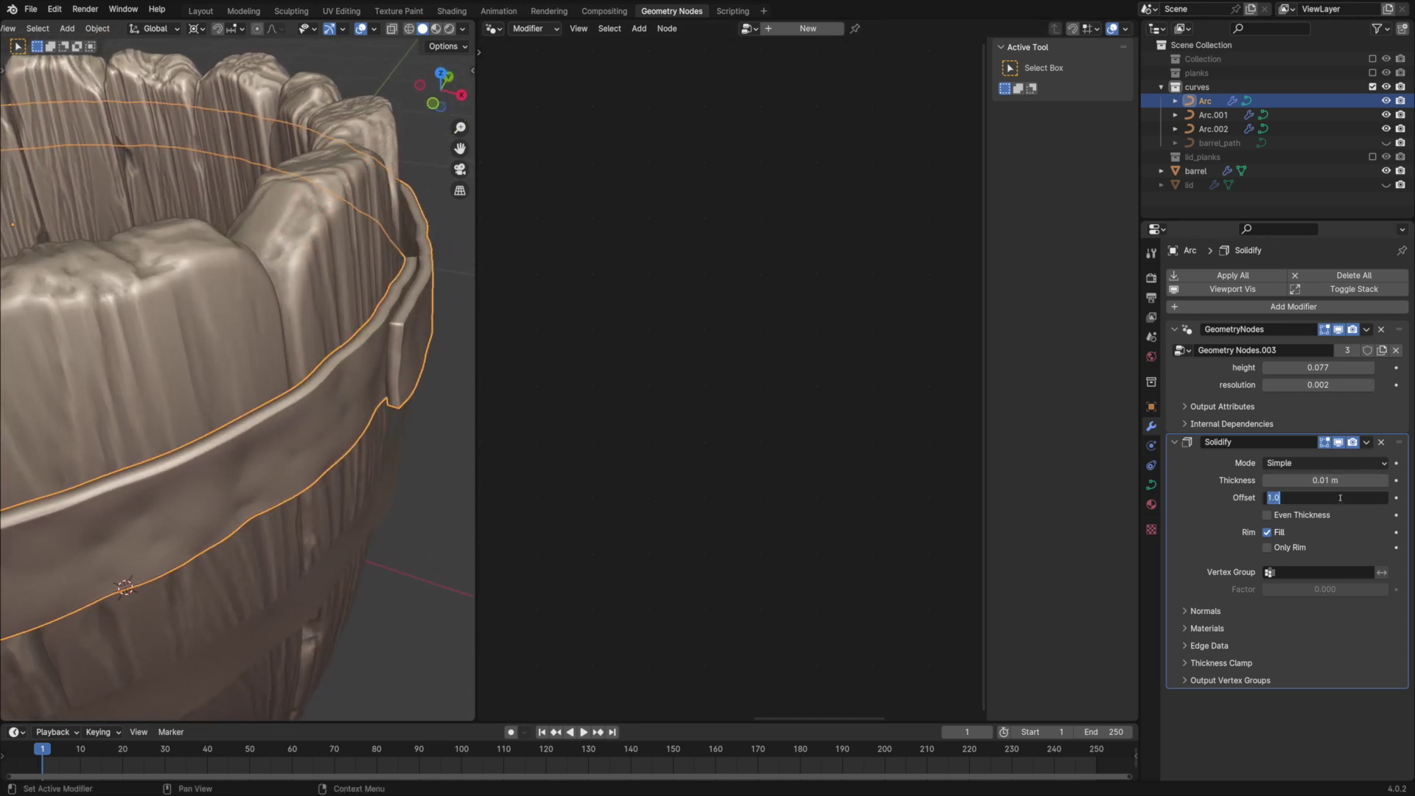
Step: Set the top hoop's Solidify Offset to 0.5 and Thickness to 0.013 m
{"action": "type", "text": "0.5"}
{"action": "key", "text": "Return"}
{"action": "left_click_drag", "start_coordinate": [1325, 480], "coordinate": [1334, 480]}
Step: Copy the top hoop's modifiers to the middle and bottom hoops
{"action": "scroll", "coordinate": [363, 356], "scroll_direction": "down", "scroll_amount": 1}
{"action": "middle_click_drag", "start_coordinate": [363, 356], "coordinate": [292, 365]}
{"action": "left_click", "coordinate": [292, 379]}
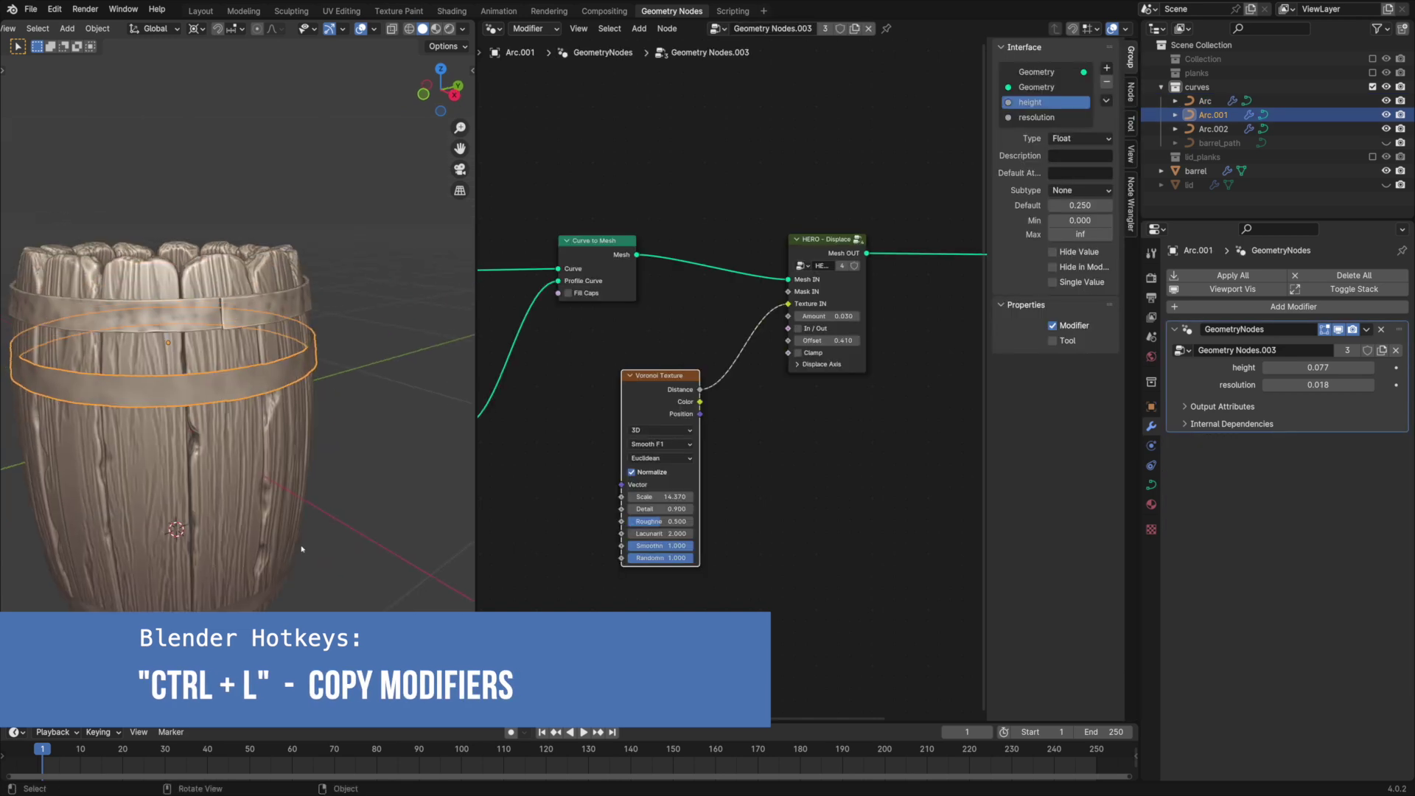
{"action": "left_click", "coordinate": [291, 573], "text": "shift"}
{"action": "left_click", "coordinate": [286, 300], "text": "shift"}
{"action": "key", "text": "ctrl+l"}
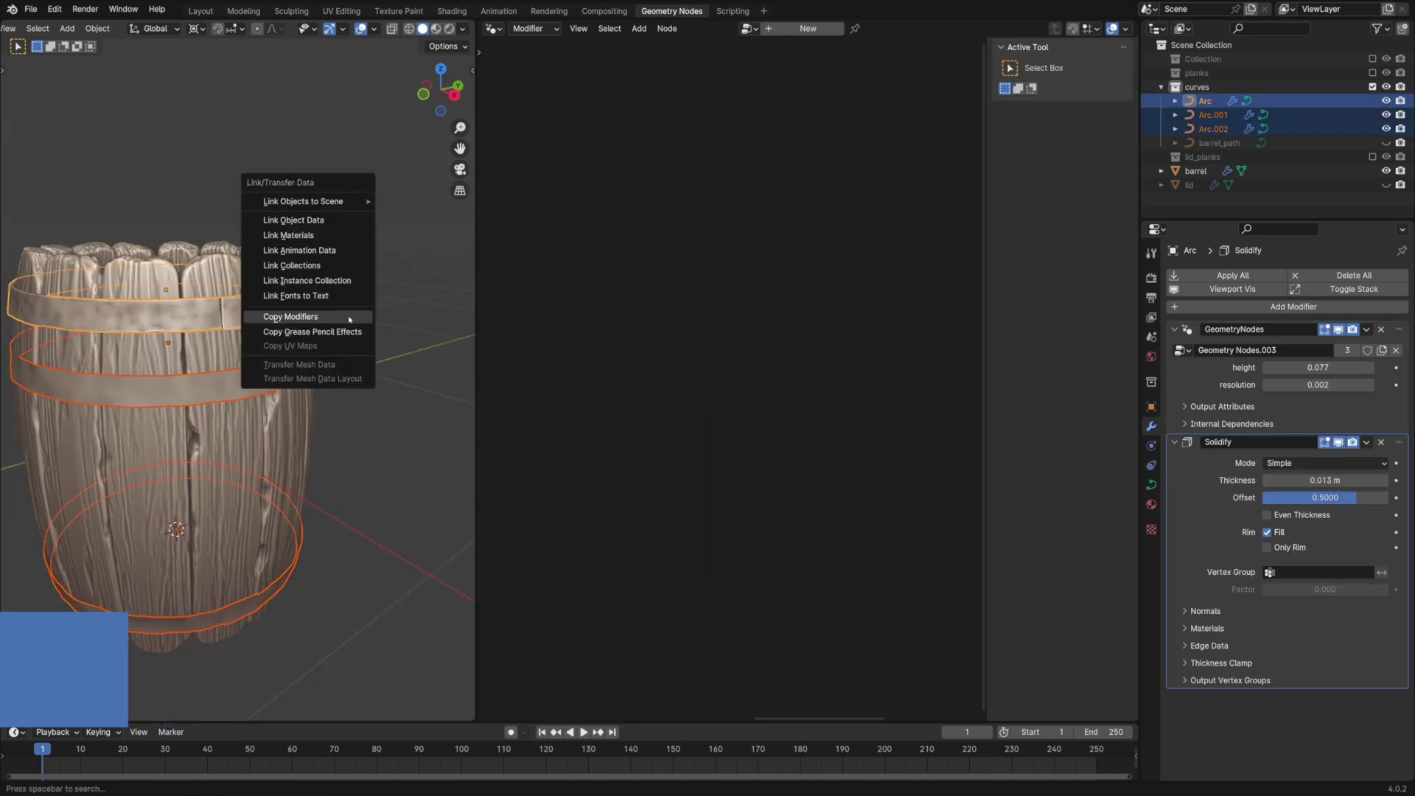
{"action": "left_click", "coordinate": [351, 321]}
{"action": "left_click", "coordinate": [350, 320]}
{"action": "middle_click_drag", "start_coordinate": [350, 320], "coordinate": [361, 309]}
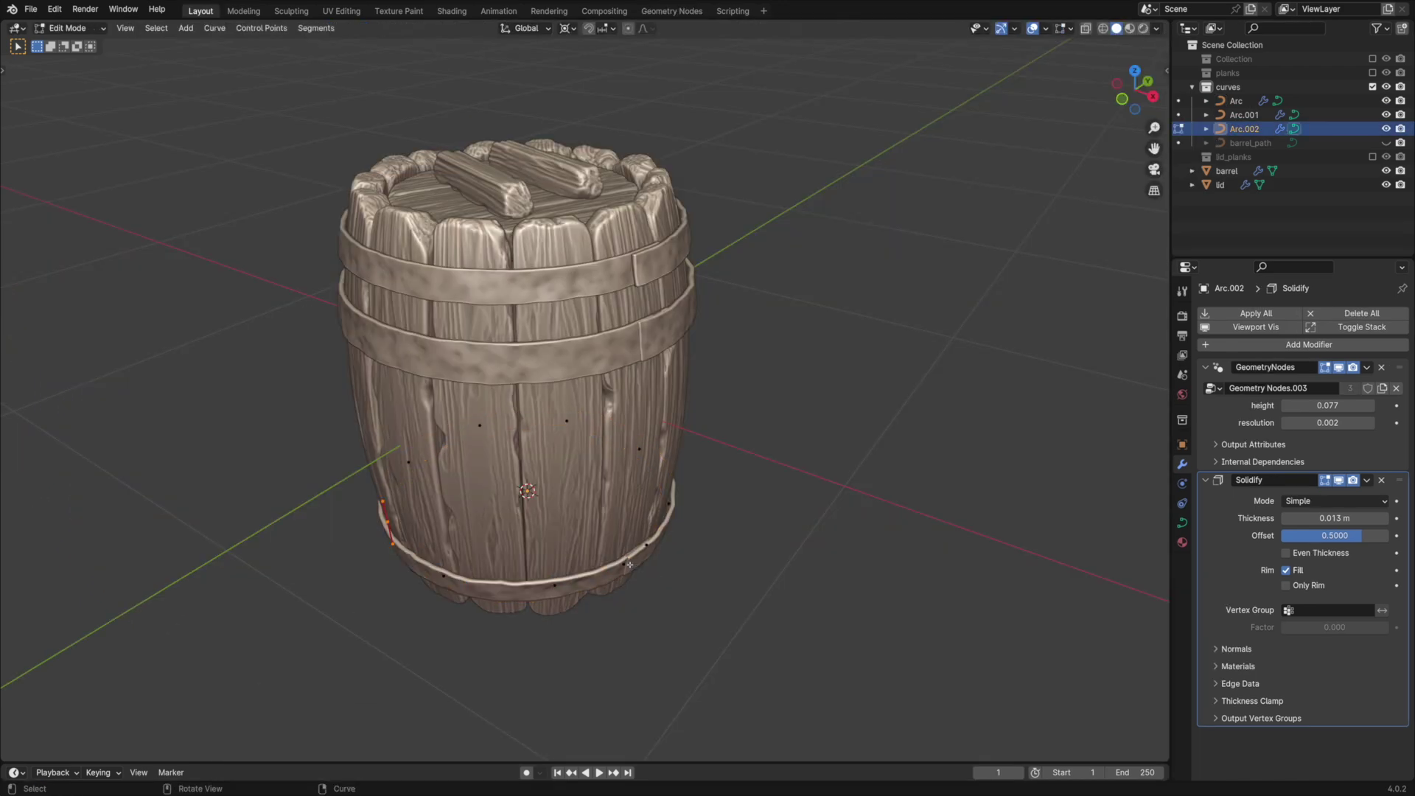
Step: Scale the bottom hoop's end control points about the 3D cursor so its overlapping ends lie close together against the barrel
{"action": "left_click", "coordinate": [626, 565]}
{"action": "key", "text": "KP_Decimal"}
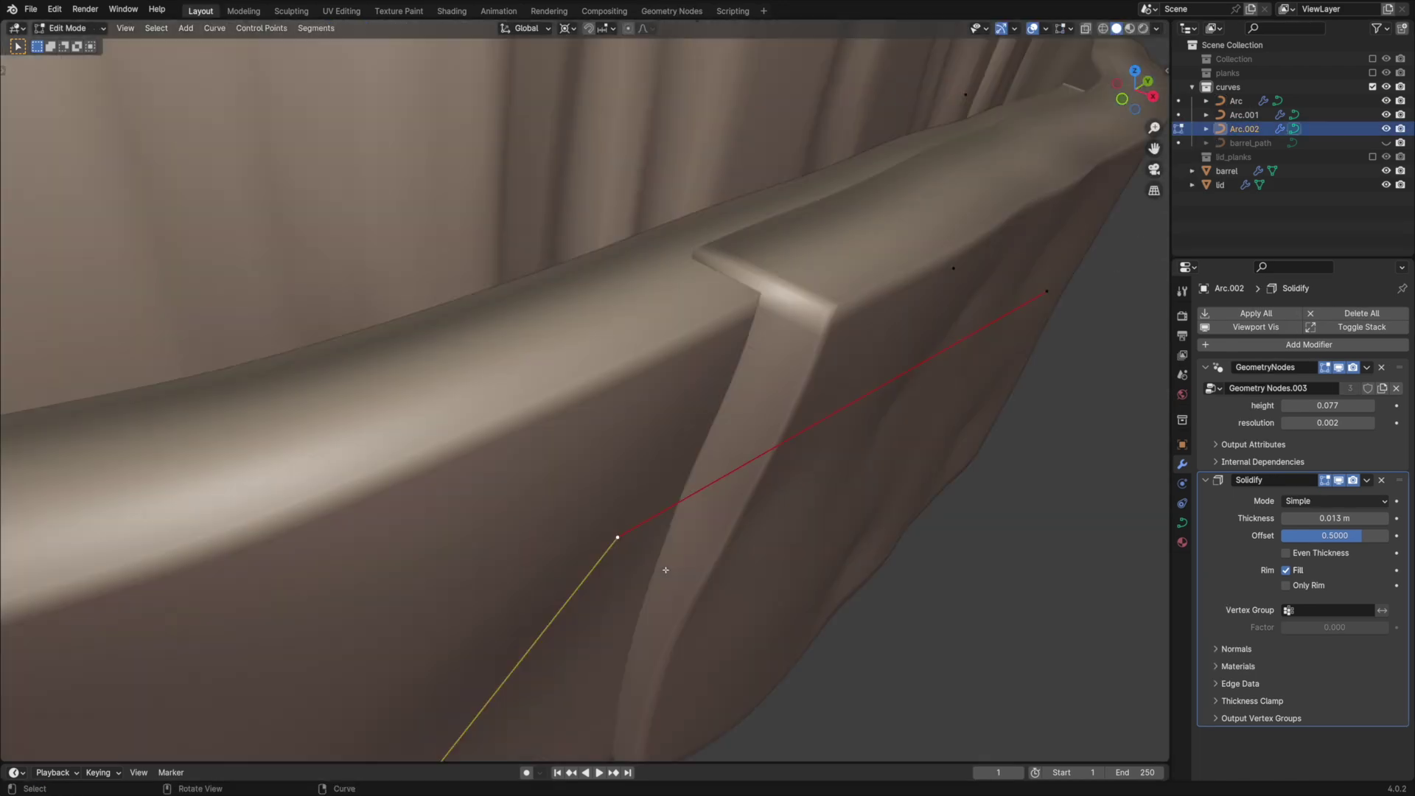
{"action": "scroll", "coordinate": [663, 568], "scroll_direction": "down", "scroll_amount": 5}
{"action": "middle_click_drag", "start_coordinate": [628, 518], "coordinate": [674, 447]}
{"action": "key", "text": "s"}
{"action": "left_click", "coordinate": [683, 449]}
{"action": "left_click", "coordinate": [673, 296]}
{"action": "key", "text": "s"}
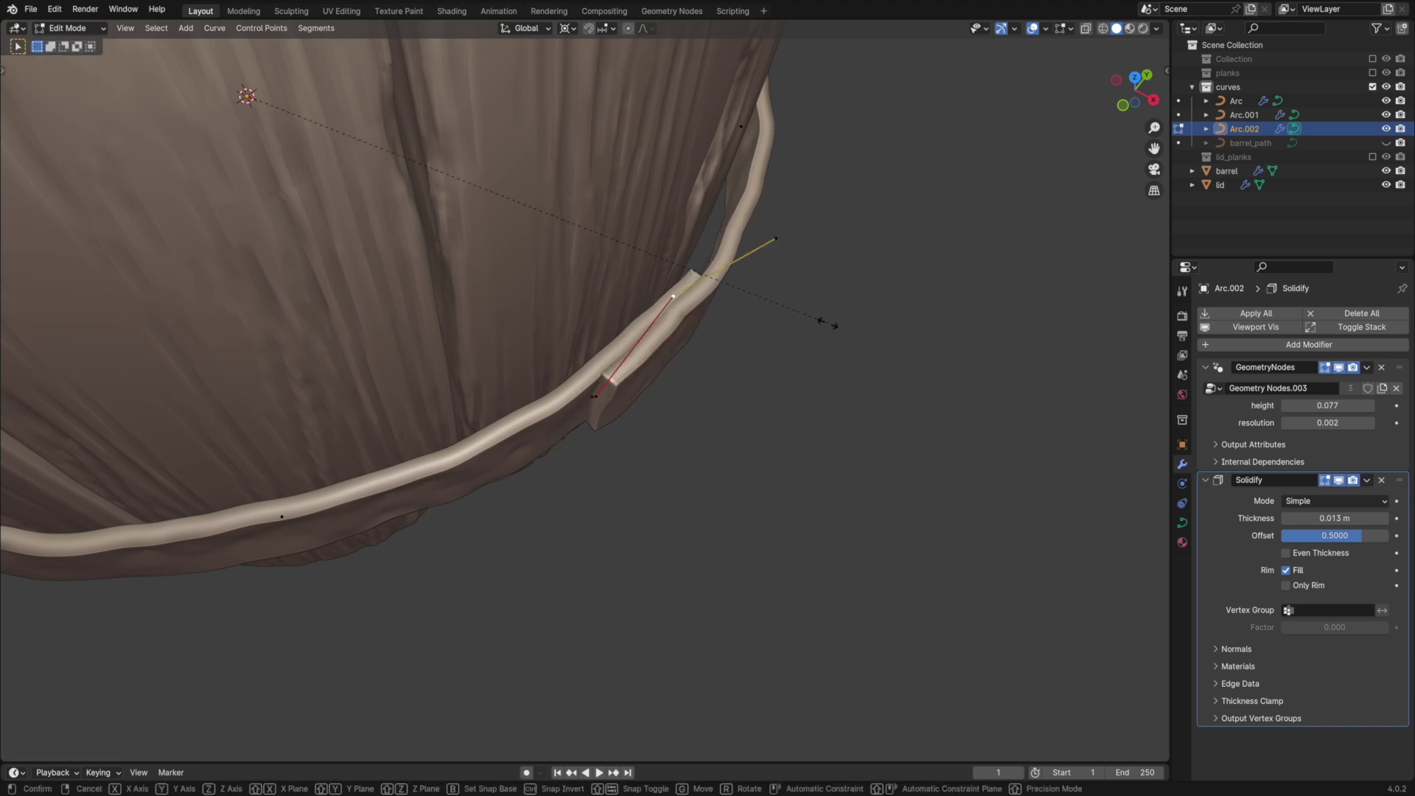
{"action": "left_click", "coordinate": [811, 315]}
{"action": "left_click", "coordinate": [592, 398]}
{"action": "key", "text": "s"}
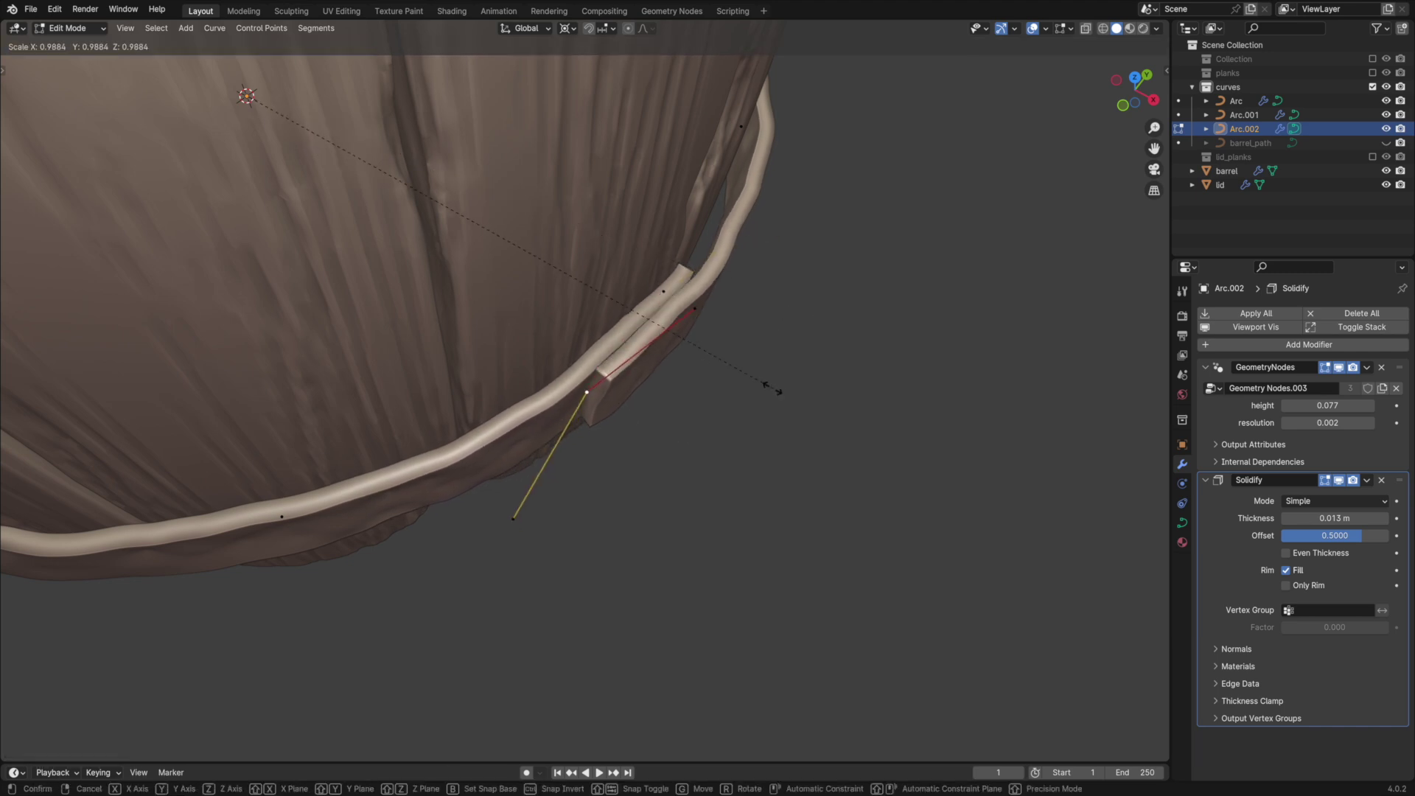
{"action": "left_click", "coordinate": [768, 387]}
Step: Place the 3D cursor on the top hoop where its ends overlap
{"action": "middle_click_drag", "start_coordinate": [657, 372], "coordinate": [563, 336]}
{"action": "scroll", "coordinate": [563, 335], "scroll_direction": "down", "scroll_amount": 2}
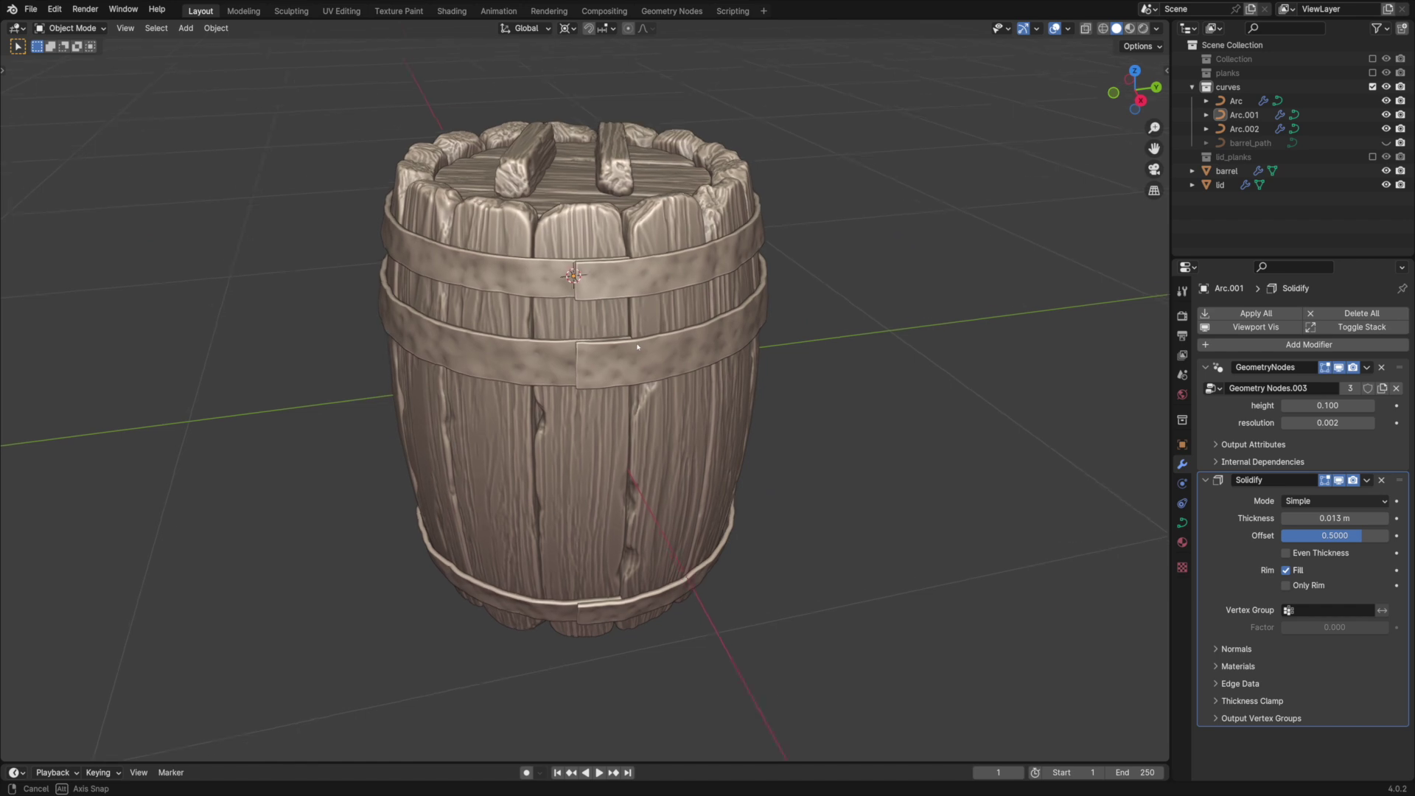
{"action": "middle_click_drag", "start_coordinate": [640, 317], "coordinate": [646, 288]}
{"action": "scroll", "coordinate": [646, 285], "scroll_direction": "up", "scroll_amount": 4}
{"action": "right_click", "coordinate": [628, 197], "text": "shift"}
Step: Collapse the curves collection, make the Scene Collection active and add a cylinder at the 3D cursor
{"action": "middle_click_drag", "start_coordinate": [628, 197], "coordinate": [627, 332]}
{"action": "left_click", "coordinate": [1192, 87]}
{"action": "left_click", "coordinate": [1218, 45]}
{"action": "middle_click_drag", "start_coordinate": [586, 390], "coordinate": [582, 328]}
{"action": "key", "text": "shift+a"}
{"action": "mouse_move", "coordinate": [584, 346]}
{"action": "left_click", "coordinate": [641, 416]}
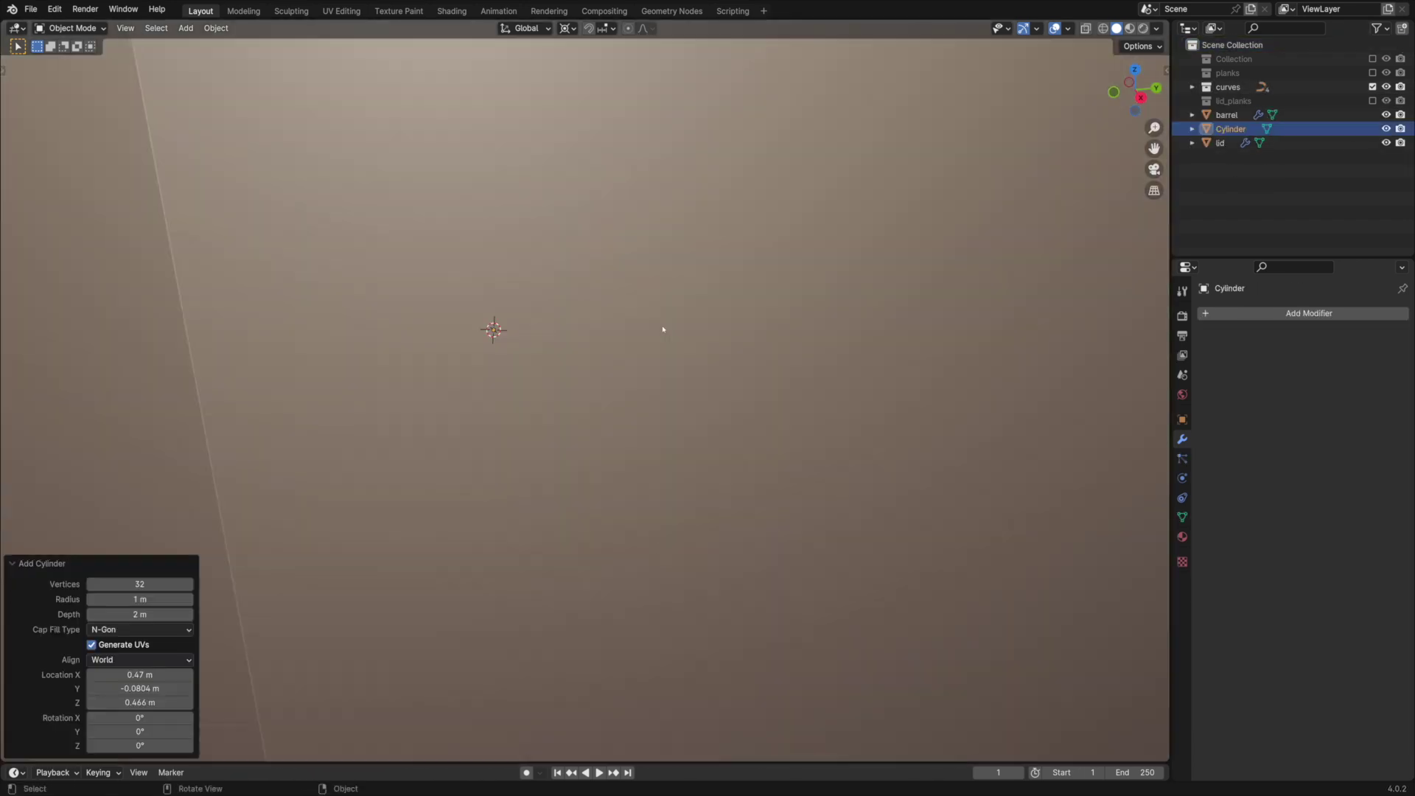
Step: Scale the cylinder down to rivet size, finishing with a factor of 0.375
{"action": "scroll", "coordinate": [737, 317], "scroll_direction": "down", "scroll_amount": 8}
{"action": "key", "text": "s"}
{"action": "left_click", "coordinate": [559, 367]}
{"action": "scroll", "coordinate": [558, 367], "scroll_direction": "up", "scroll_amount": 8}
{"action": "key", "text": "s"}
{"action": "left_click", "coordinate": [501, 332]}
Step: Set snapping to Face with rotation aligned to the target and move the cylinder onto the top hoop
{"action": "middle_click_drag", "start_coordinate": [501, 333], "coordinate": [650, 386], "text": "shift"}
{"action": "scroll", "coordinate": [651, 386], "scroll_direction": "up", "scroll_amount": 5}
{"action": "left_click", "coordinate": [604, 28]}
{"action": "left_click", "coordinate": [566, 144]}
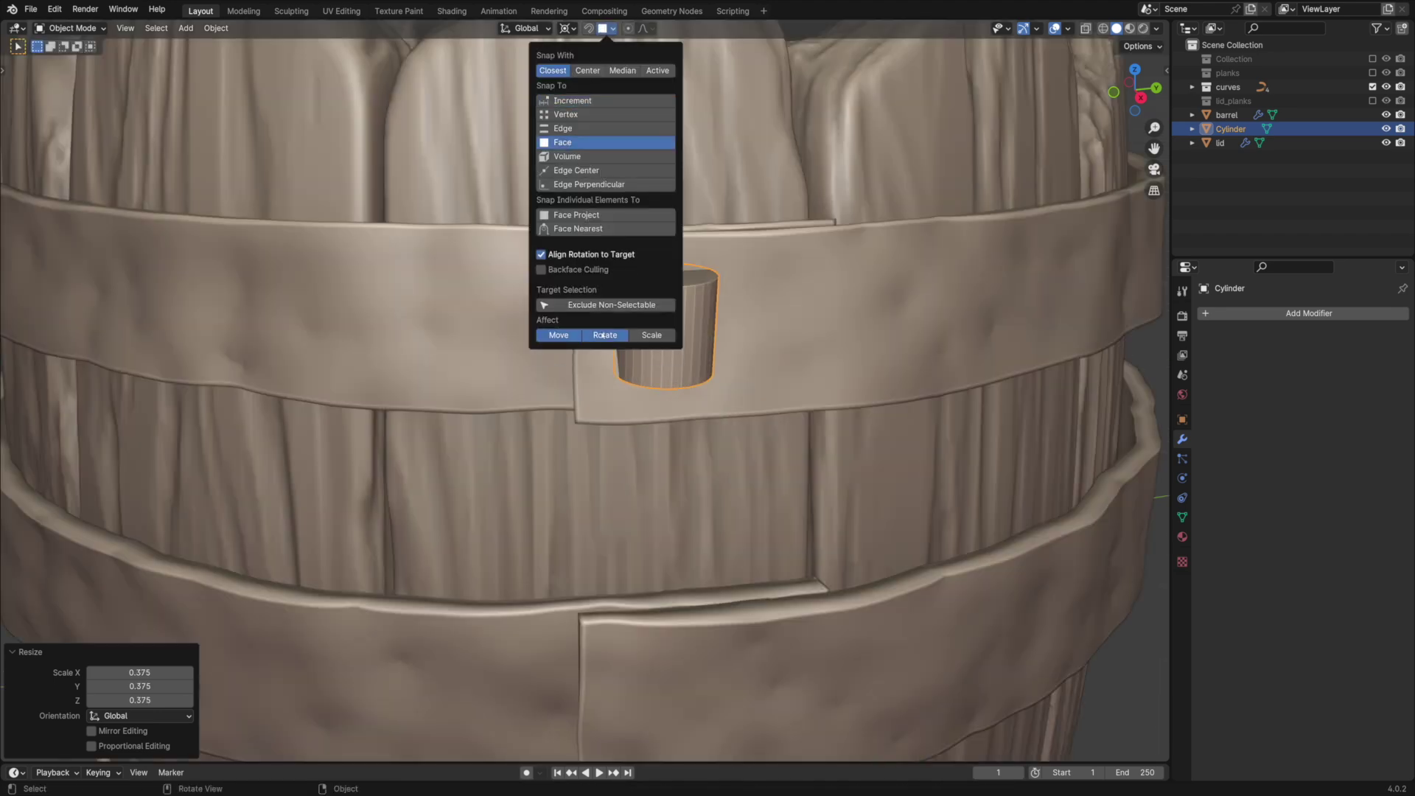
{"action": "key", "text": "g"}
{"action": "left_click", "coordinate": [658, 297]}
Step: Set Snap With to Center and snap the cylinder onto the top hoop's overlapping end
{"action": "left_click", "coordinate": [607, 29]}
{"action": "left_click", "coordinate": [588, 71]}
{"action": "key", "text": "g"}
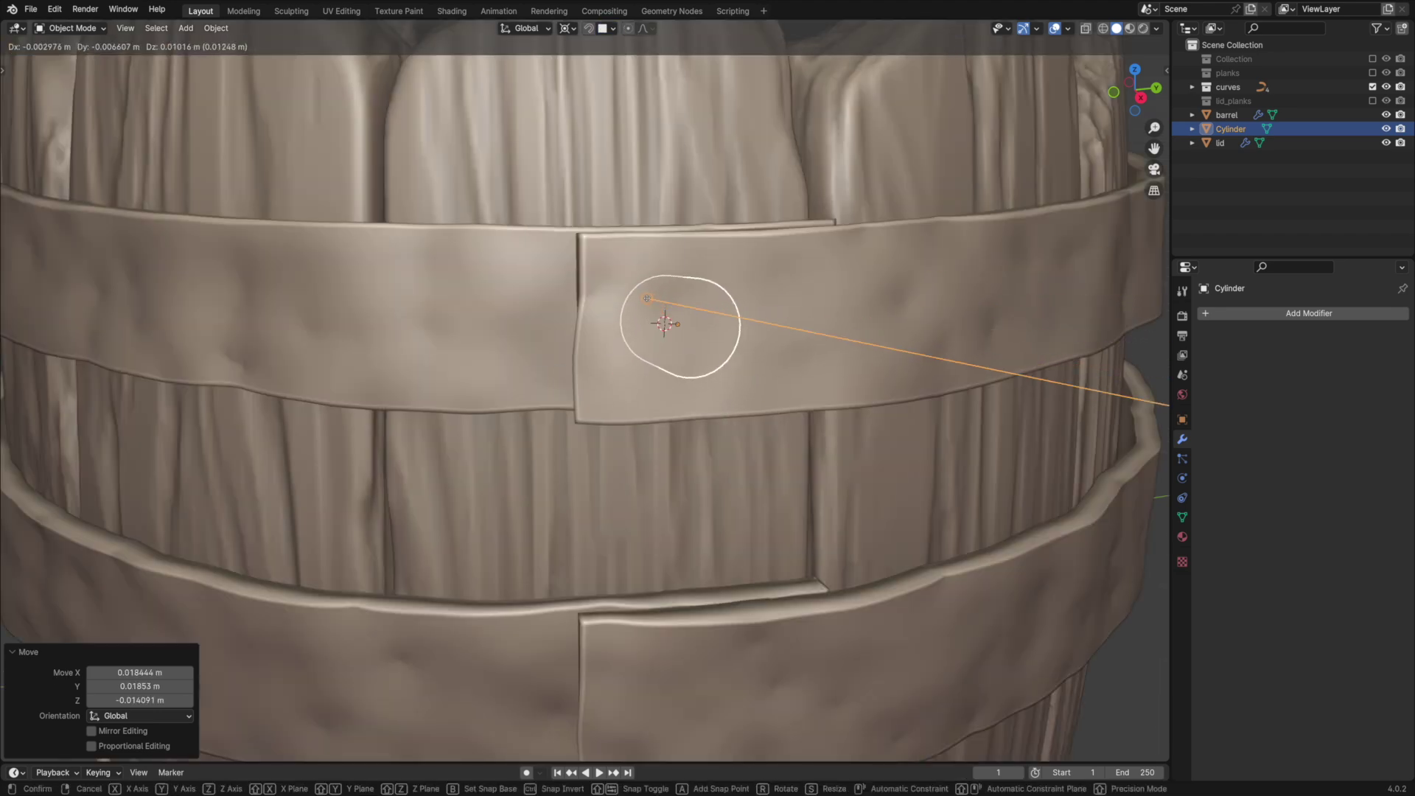
{"action": "left_click", "coordinate": [646, 298]}
Step: Push the cylinder into the hoop along its local Z axis and rotate it about Z to follow the surface
{"action": "middle_click_drag", "start_coordinate": [646, 298], "coordinate": [648, 479]}
{"action": "key", "text": "g"}
{"action": "key", "text": "z"}
{"action": "key", "text": "z"}
{"action": "left_click", "coordinate": [534, 406]}
{"action": "key", "text": "r"}
{"action": "key", "text": "z"}
{"action": "left_click", "coordinate": [899, 516]}
Step: Bevel the cylinder's outer cap edge with 6 segments into a rounded rivet head and shade it smooth
{"action": "middle_click_drag", "start_coordinate": [899, 516], "coordinate": [820, 479]}
{"action": "key", "text": "Tab"}
{"action": "key", "text": "KP_Decimal"}
{"action": "middle_click_drag", "start_coordinate": [694, 470], "coordinate": [634, 475]}
{"action": "key", "text": "ctrl+b"}
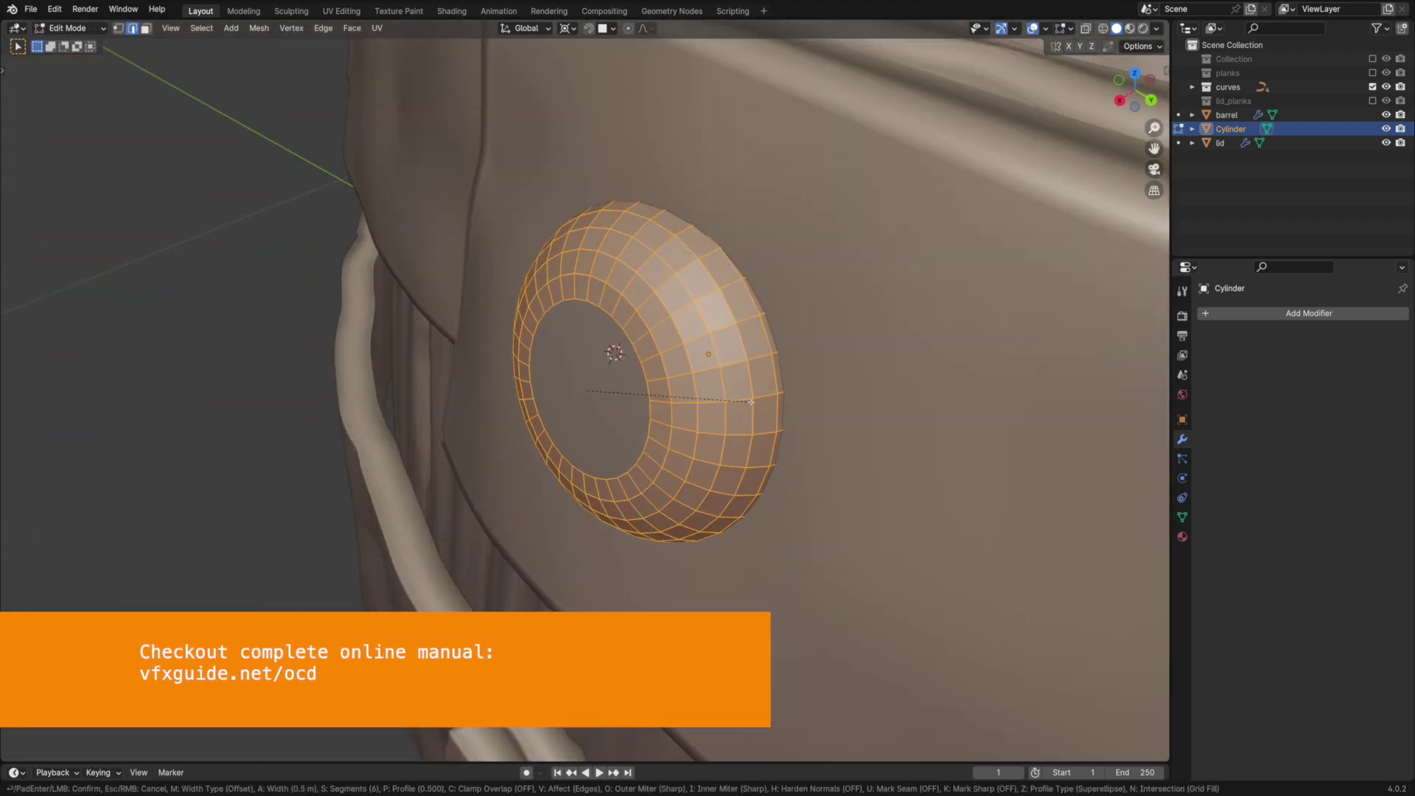
{"action": "left_click", "coordinate": [751, 403]}
{"action": "key", "text": "Tab"}
{"action": "right_click", "coordinate": [701, 391]}
Step: Resize the rivet and place a duplicate beside it on the top hoop's overlap
{"action": "scroll", "coordinate": [698, 391], "scroll_direction": "down", "scroll_amount": 10}
{"action": "middle_click_drag", "start_coordinate": [655, 385], "coordinate": [745, 351]}
{"action": "key", "text": "s"}
{"action": "left_click", "coordinate": [698, 360]}
{"action": "key", "text": "shift+d"}
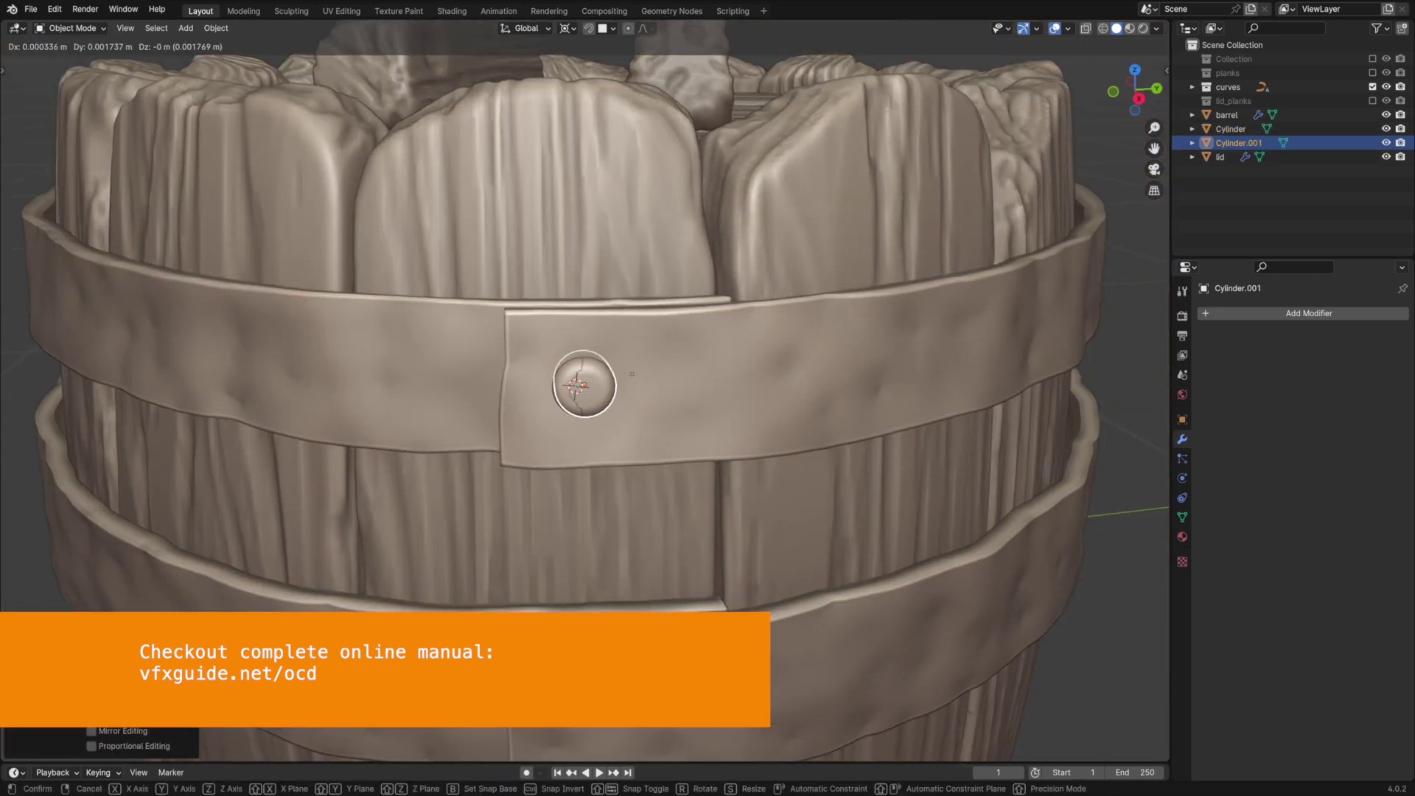
{"action": "left_click", "coordinate": [689, 382]}
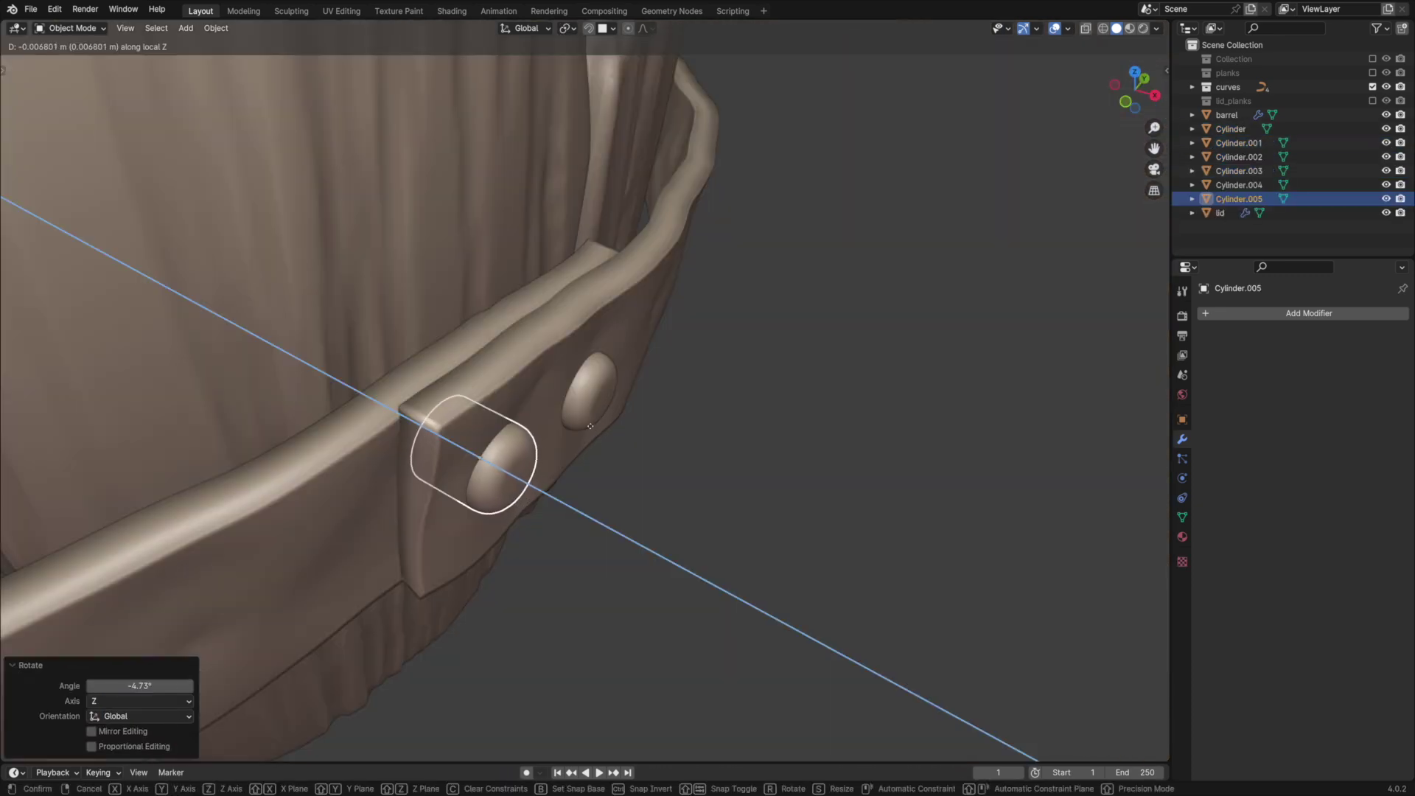
Step: Sink the last rivet copy about 0.007 m into the bottom hoop along its local Z axis
{"action": "left_click", "coordinate": [590, 426]}
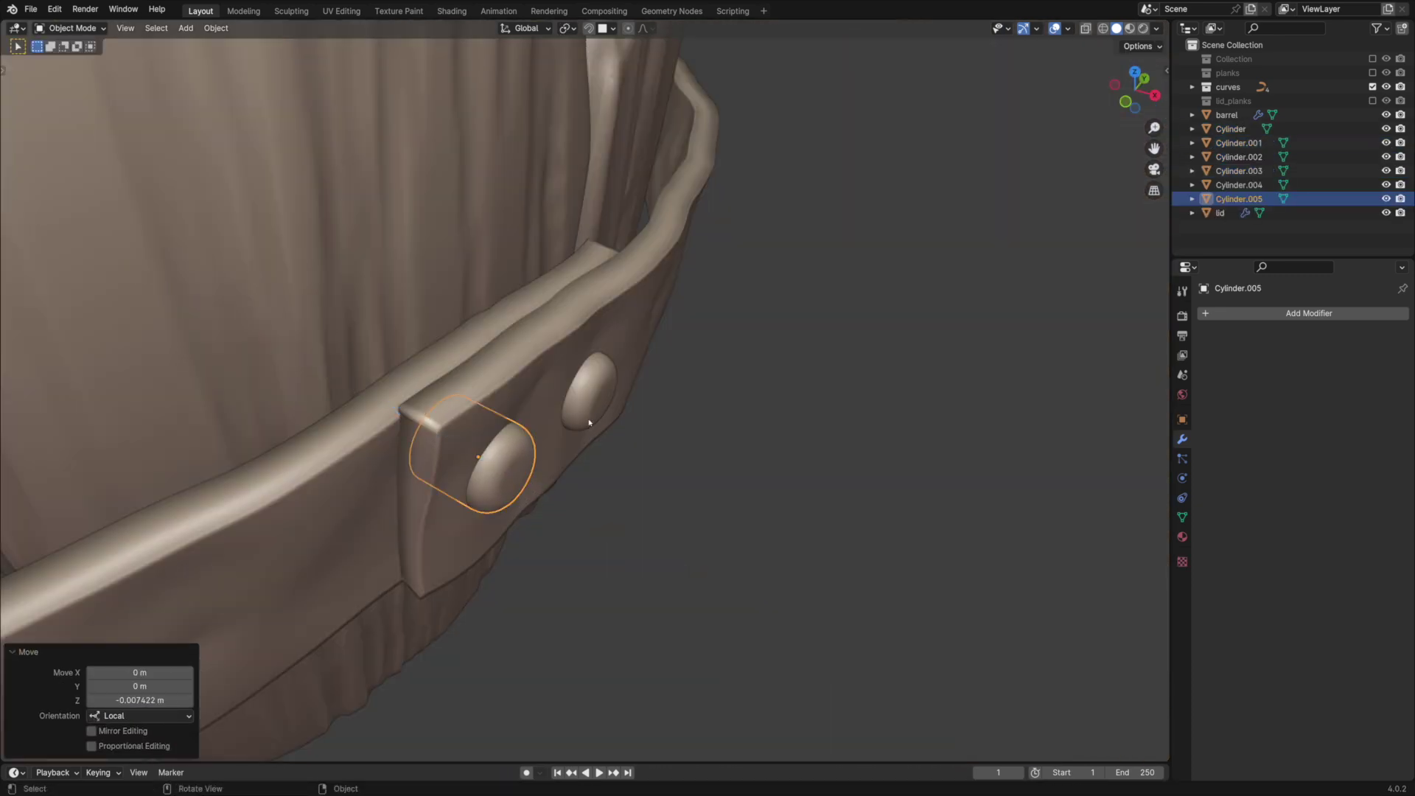
{"action": "scroll", "coordinate": [590, 426], "scroll_direction": "down", "scroll_amount": 5}
{"action": "middle_click_drag", "start_coordinate": [590, 426], "coordinate": [530, 418]}
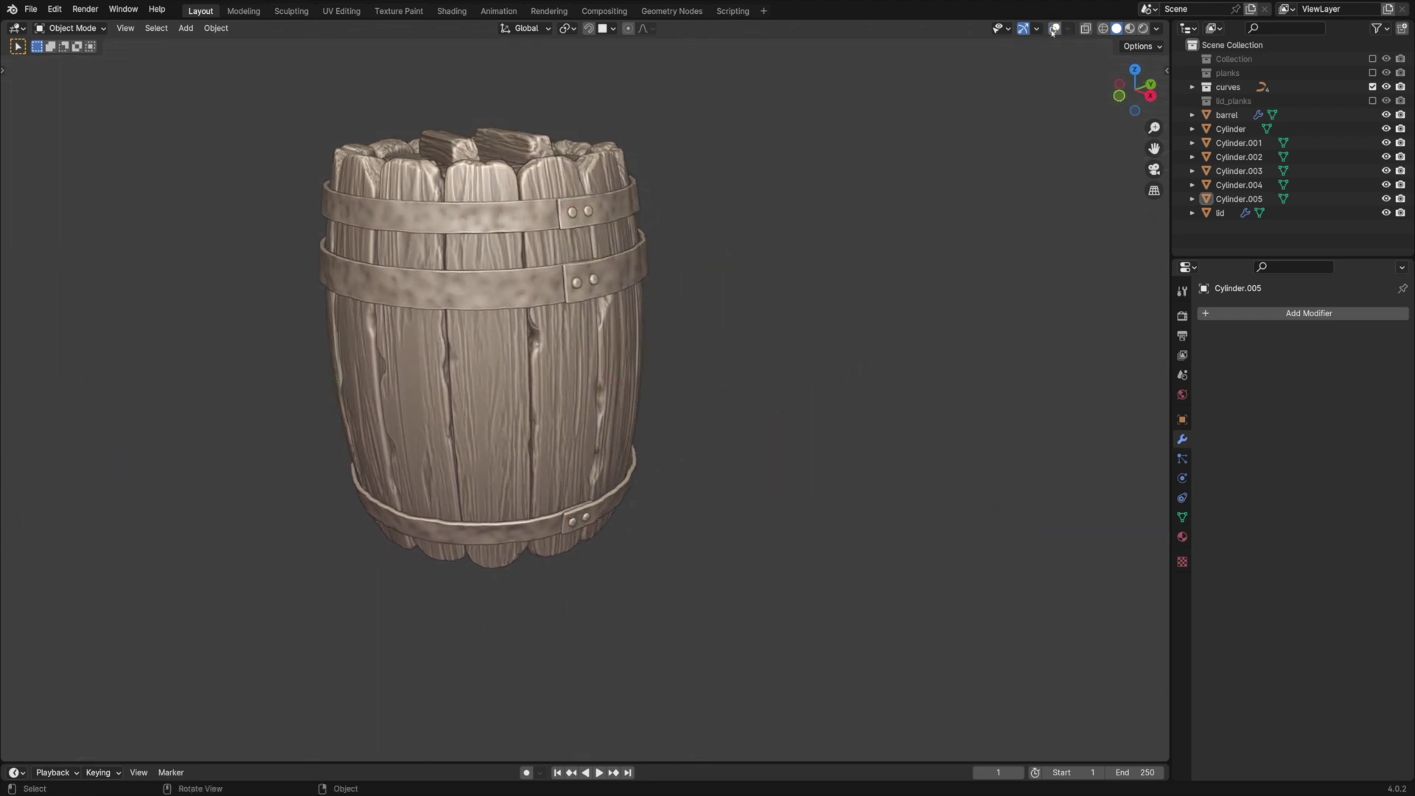